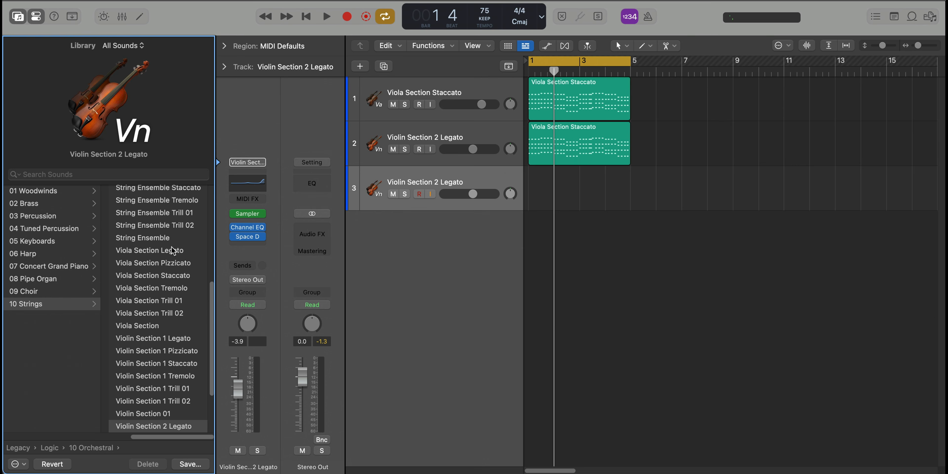
# Load the Bass Section Staccato patch on the third track and close the sound library
pyautogui.scroll(5, 173, 251)
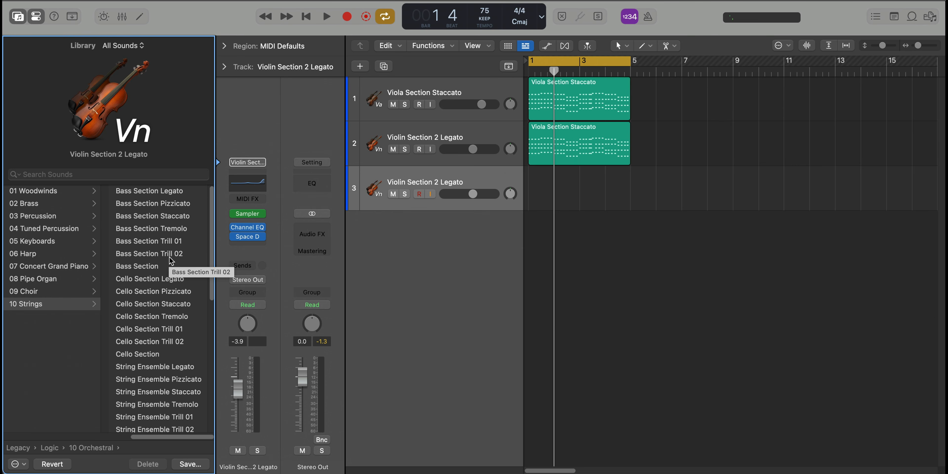
pyautogui.click(155, 218)
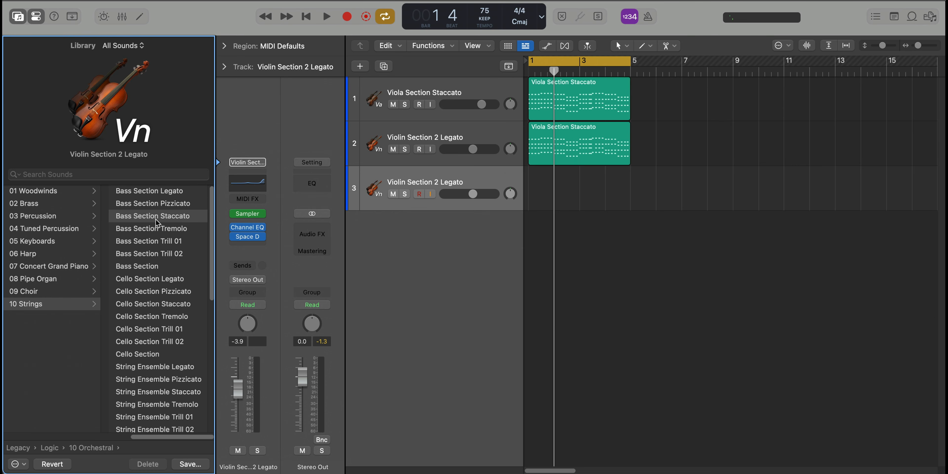
pyautogui.click(17, 16)
# Copy the second track's region onto the Bass Section Staccato track and play that track soloed
pyautogui.moveTo(365, 149); pyautogui.dragTo(370, 187)
pyautogui.click(190, 194)
pyautogui.press('space')
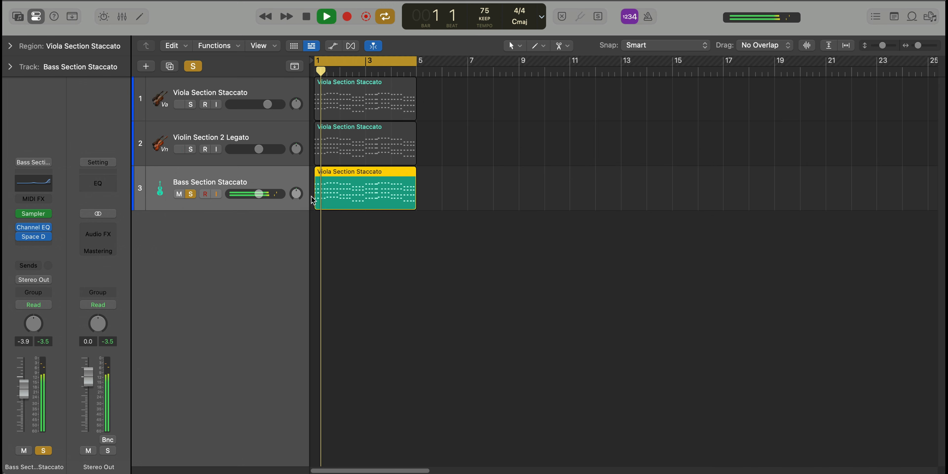
# Lower the velocity of all notes in the Bass Section Staccato region to 83 and play it back
pyautogui.doubleClick(352, 199)
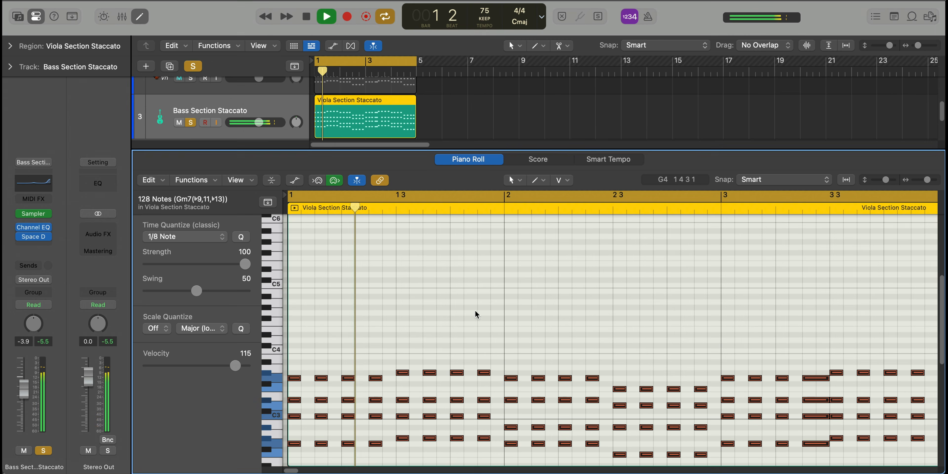
pyautogui.scroll(-2, 476, 312)
pyautogui.scroll(-3, 476, 311)
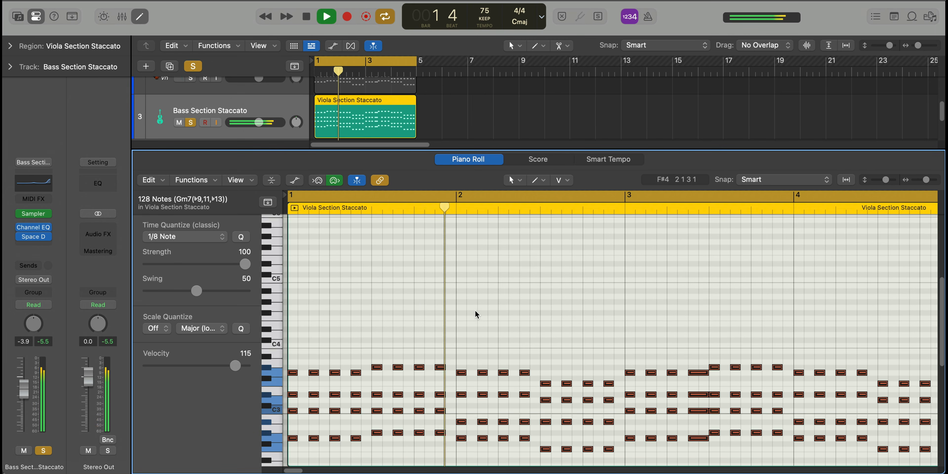
pyautogui.scroll(-2, 476, 312)
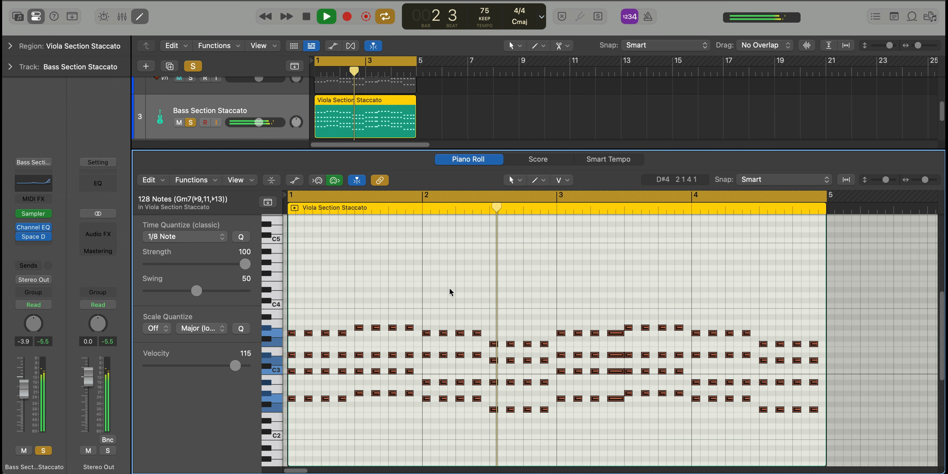
pyautogui.press('space')
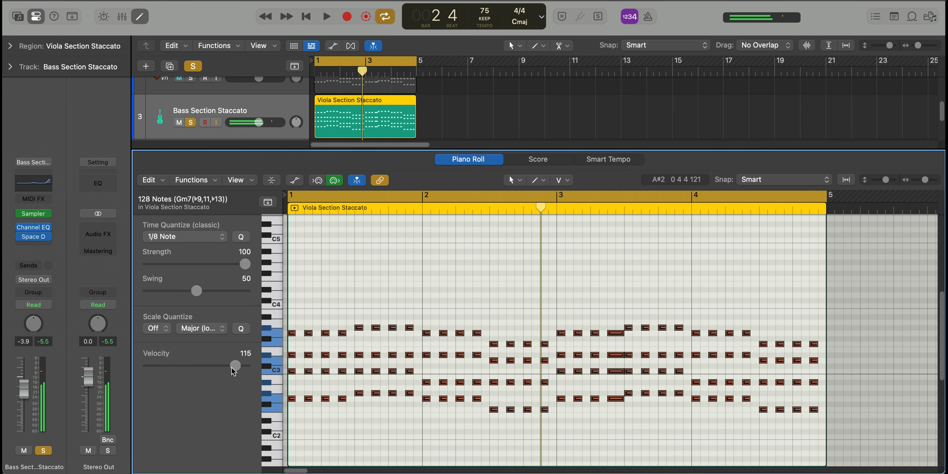
pyautogui.moveTo(223, 370); pyautogui.dragTo(210, 369)
pyautogui.press('space')
pyautogui.click(304, 419)
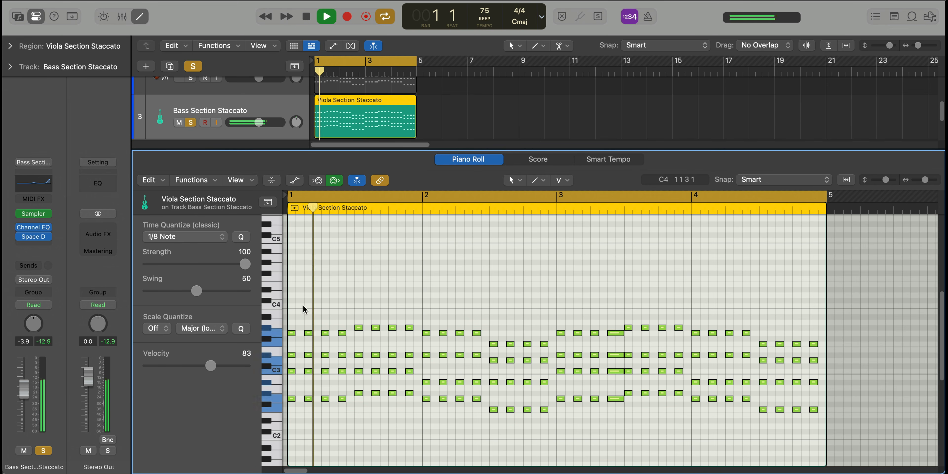
# Duplicate the G2 bass notes into the gaps between and after the first four G2 notes
pyautogui.click(300, 399)
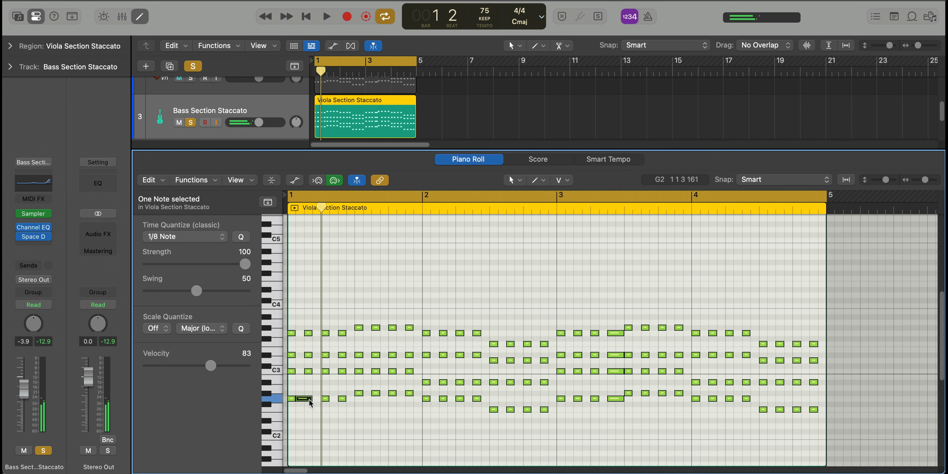
pyautogui.click(316, 399)
pyautogui.click(333, 399)
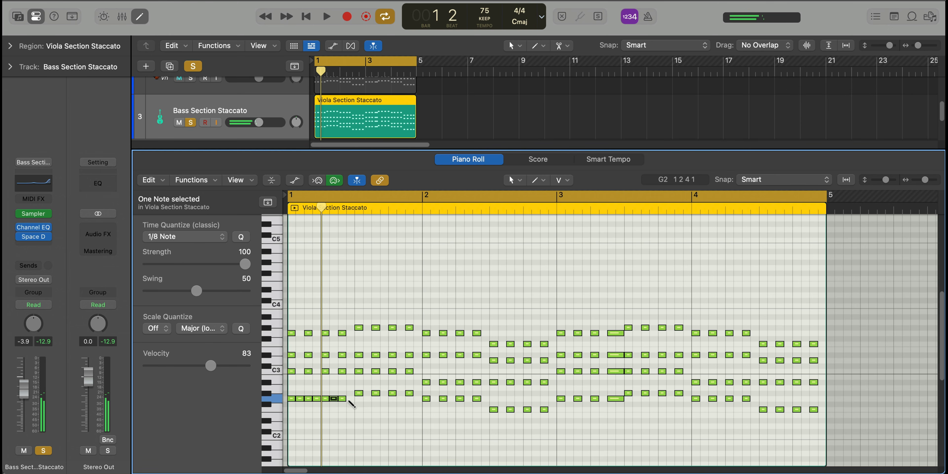
pyautogui.click(351, 399)
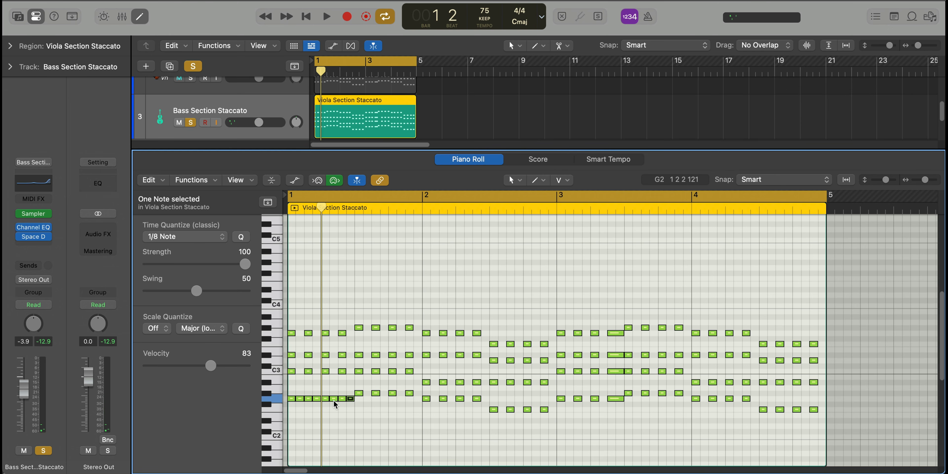
# Set the four added G2 notes' velocity to 127 and copy them under the remaining chords through bar 2
pyautogui.keyDown('shift'); pyautogui.click(334, 398); pyautogui.keyUp('shift')
pyautogui.keyDown('shift'); pyautogui.click(317, 399); pyautogui.keyUp('shift')
pyautogui.keyDown('shift'); pyautogui.click(299, 399); pyautogui.keyUp('shift')
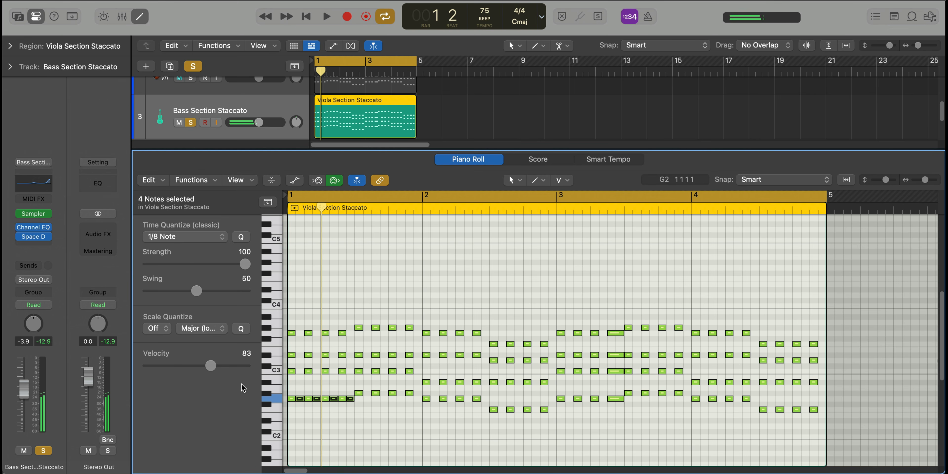
pyautogui.press('space')
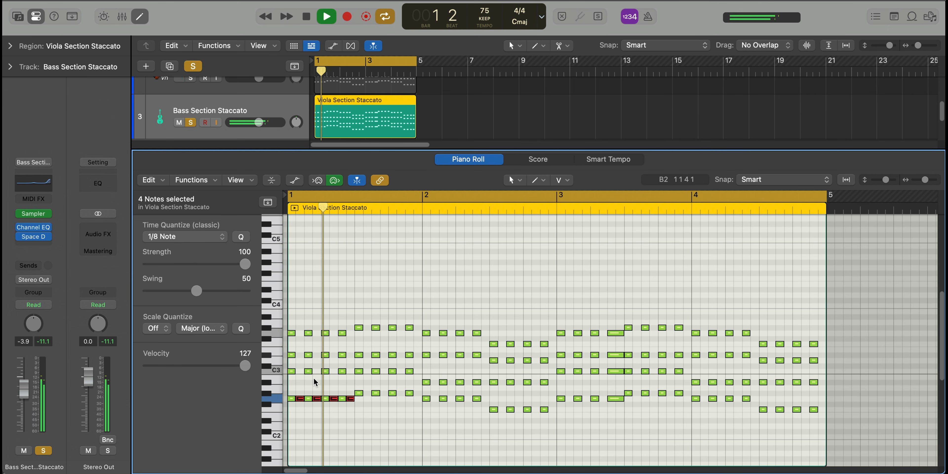
pyautogui.press('space')
pyautogui.moveTo(352, 398); pyautogui.dragTo(552, 413)
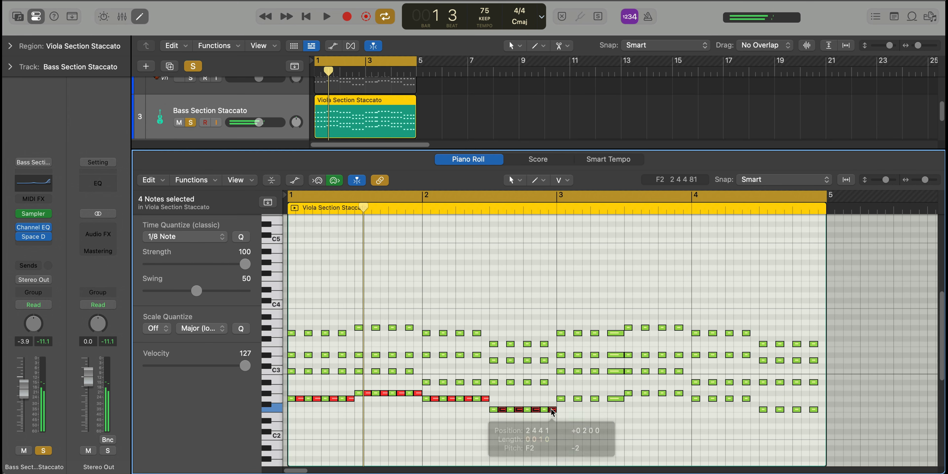
# Trim the bass region to its first two bars and repeat it through bar 4 as one joined region
pyautogui.press('e')
pyautogui.moveTo(415, 201); pyautogui.dragTo(363, 201)
pyautogui.press('super+r')
pyautogui.moveTo(482, 207); pyautogui.dragTo(342, 199)
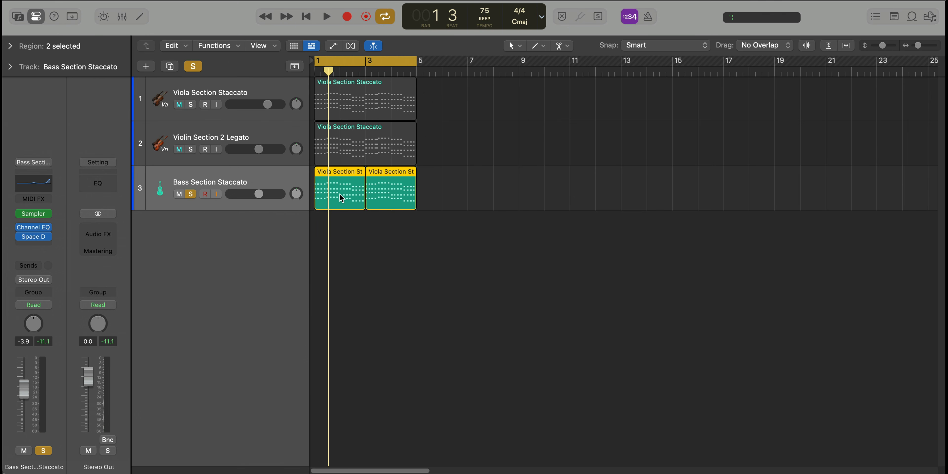
# Unsolo the Bass Section Staccato track during playback and lower its volume to -5.8 dB
pyautogui.press('space')
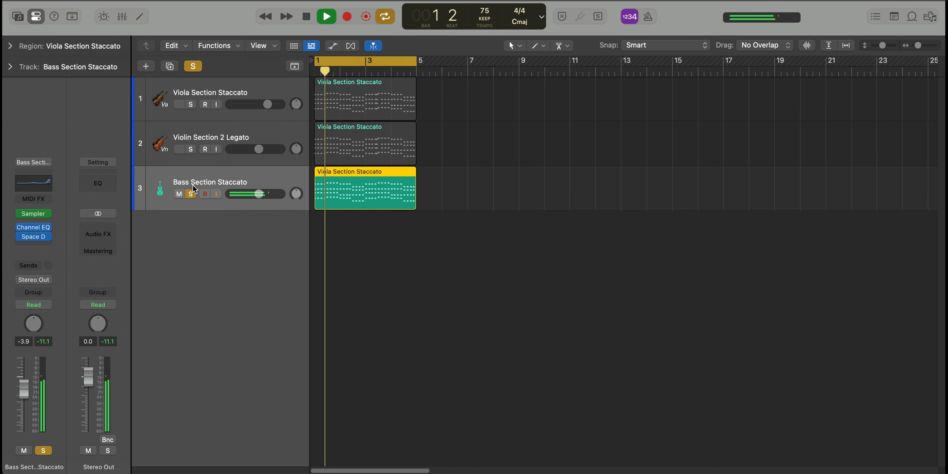
pyautogui.click(192, 192)
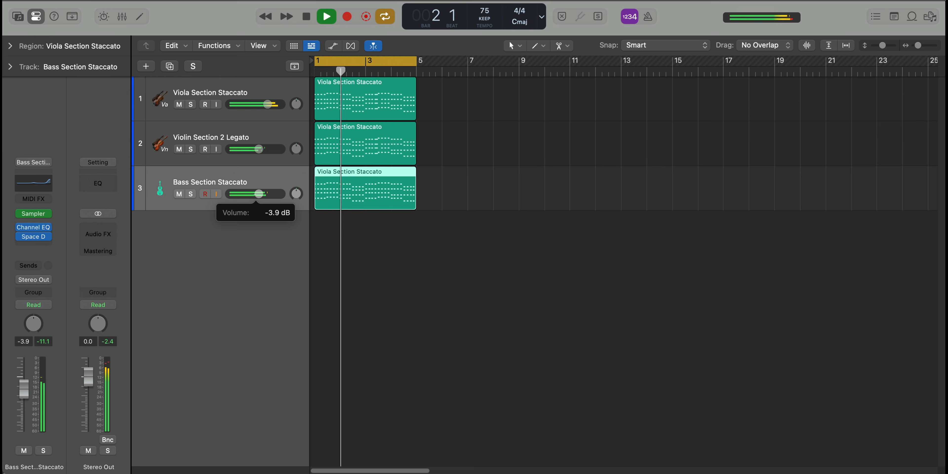
pyautogui.moveTo(259, 194); pyautogui.dragTo(246, 197)
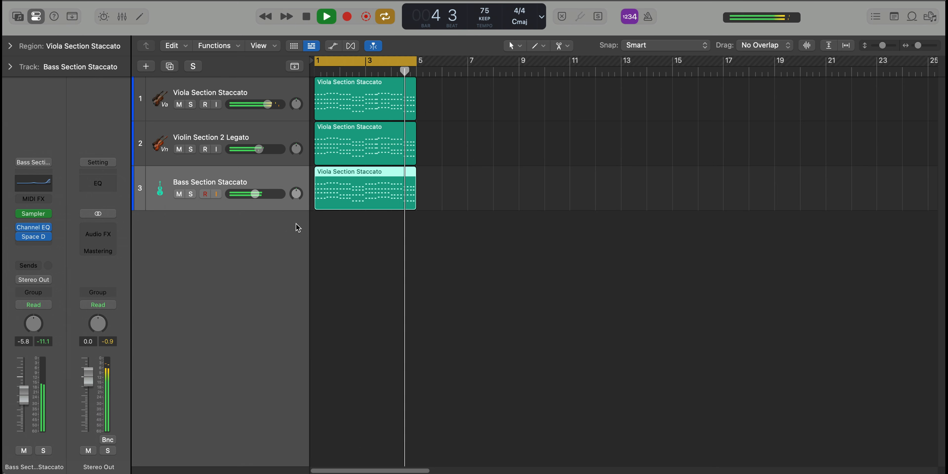
pyautogui.press('space')
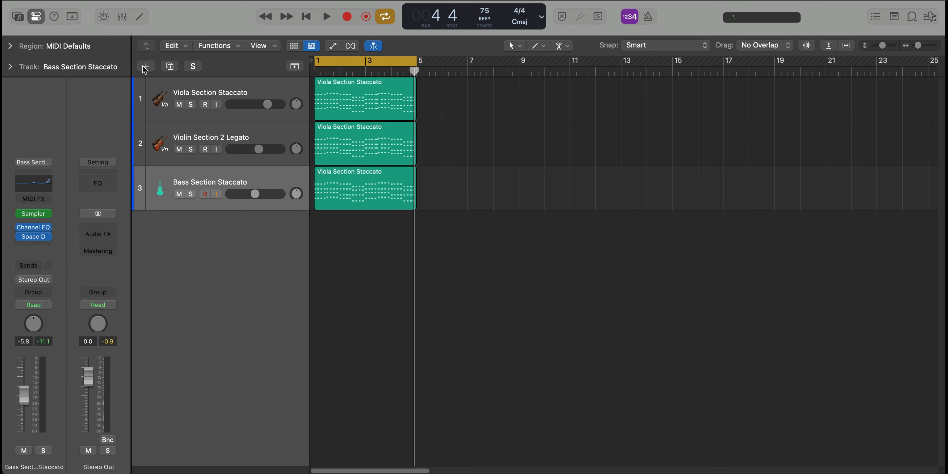
# Add a fourth instrument track and load the Studio Cellos patch from Studio Strings
pyautogui.click(146, 66)
pyautogui.press('Return')
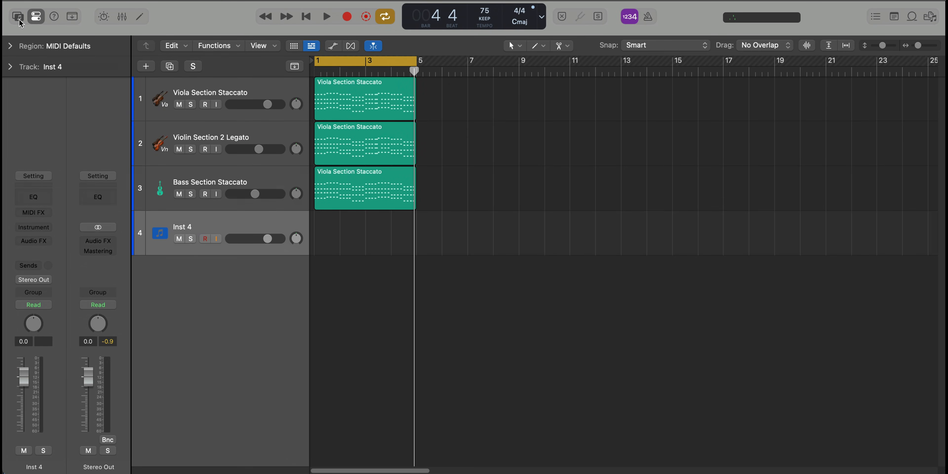
pyautogui.click(18, 16)
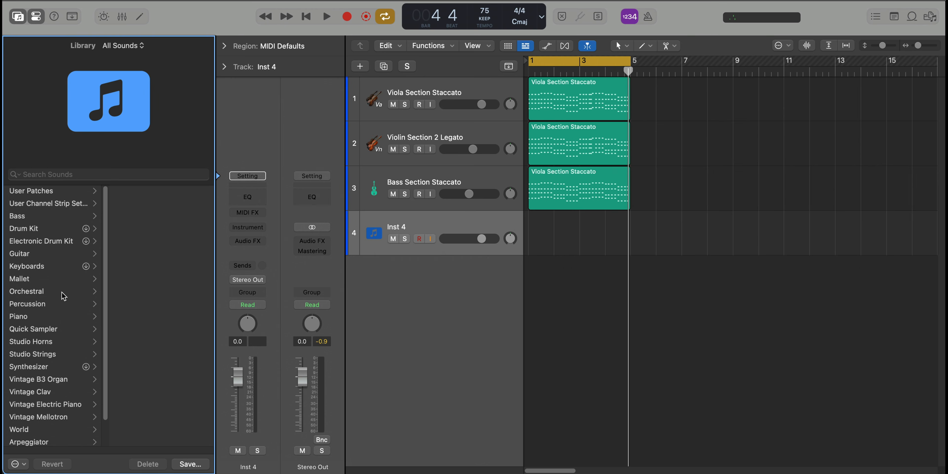
pyautogui.click(49, 355)
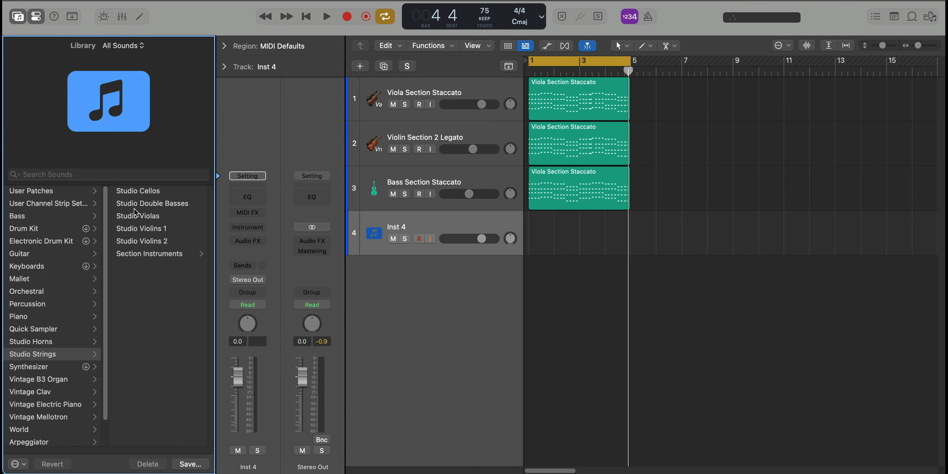
pyautogui.click(144, 191)
pyautogui.click(18, 17)
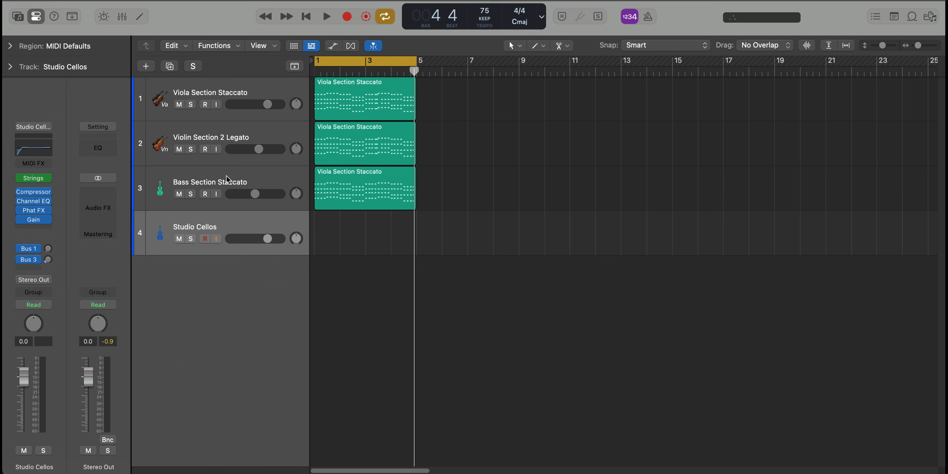
# Copy the bass region onto the Studio Cellos track and check the articulation choices for its notes
pyautogui.moveTo(347, 194); pyautogui.dragTo(347, 230)
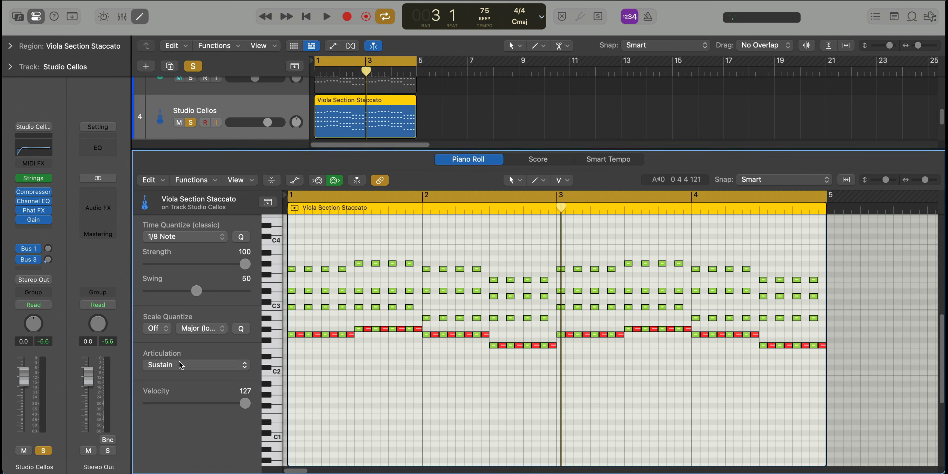
pyautogui.click(180, 365)
pyautogui.press('Escape')
pyautogui.press('e')
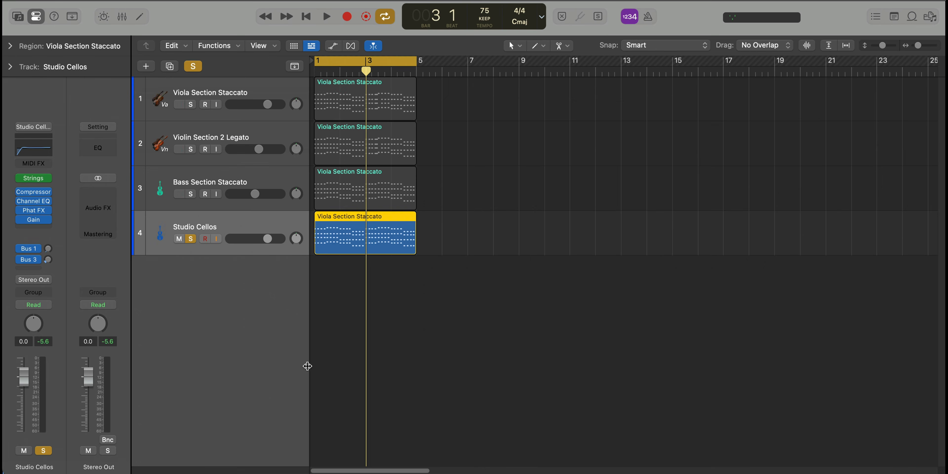
# Duplicate the Studio Cellos track and copy its region onto the new soloed track
pyautogui.press('super+d')
pyautogui.moveTo(364, 239); pyautogui.dragTo(355, 294)
pyautogui.moveTo(303, 279); pyautogui.dragTo(303, 279)
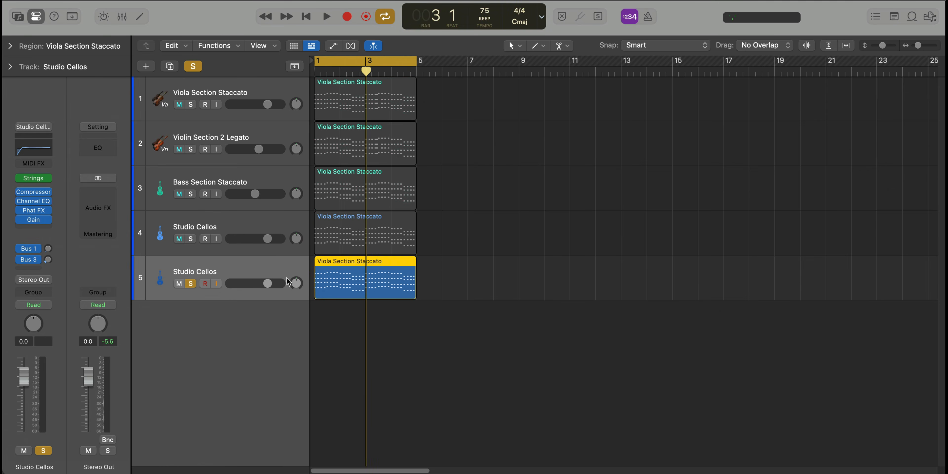
# Transpose all notes in the duplicate Studio Cellos region up one octave and play it back
pyautogui.press('e')
pyautogui.press('super+a')
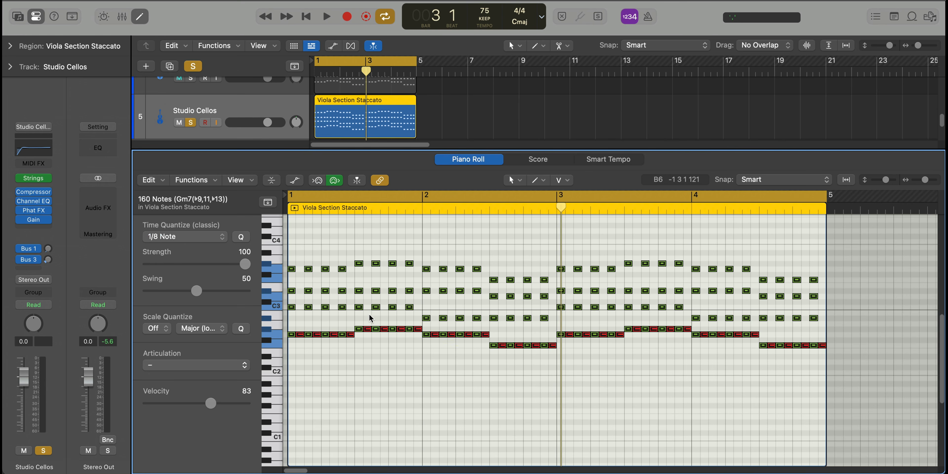
pyautogui.hotkey('alt', 'shift', 'Up')
pyautogui.hotkey('shift', 'space')
pyautogui.click(372, 318)
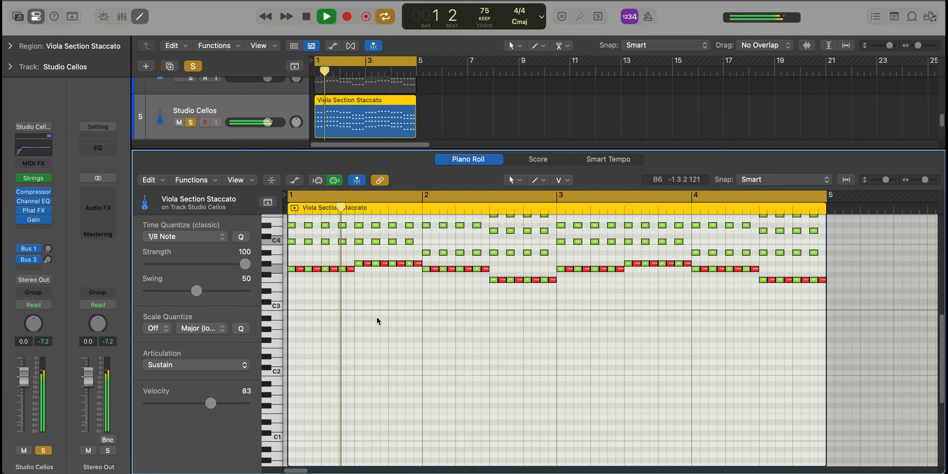
pyautogui.scroll(5, 376, 320)
pyautogui.press('space')
pyautogui.press('super+a')
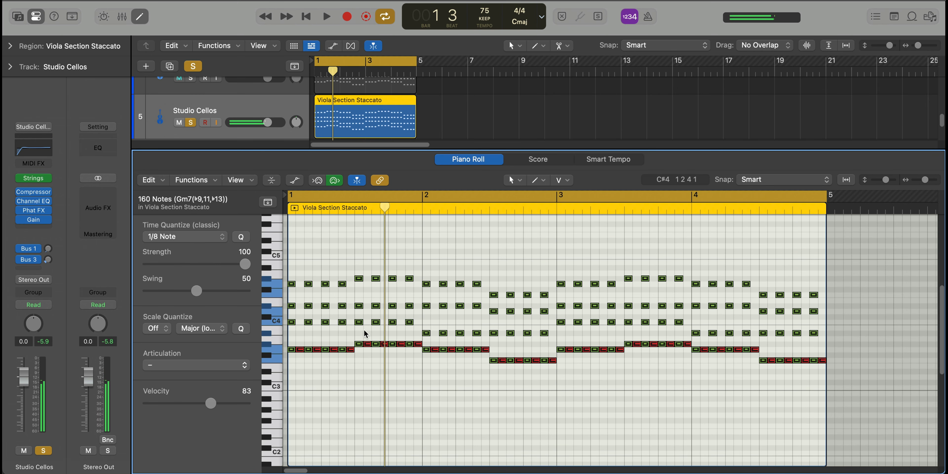
pyautogui.press('e')
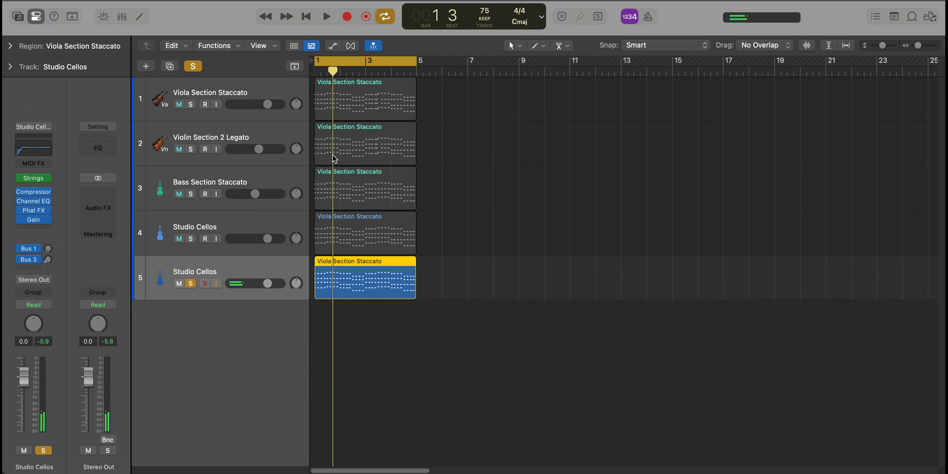
# Solo the first Studio Cellos track, set all its region's notes to the Sustain articulation and play it back
pyautogui.click(191, 239)
pyautogui.doubleClick(357, 239)
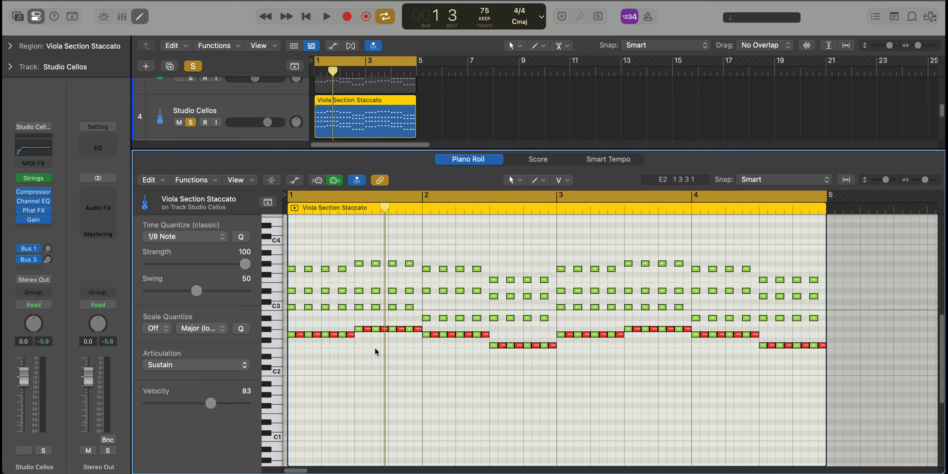
pyautogui.click(197, 369)
pyautogui.click(191, 384)
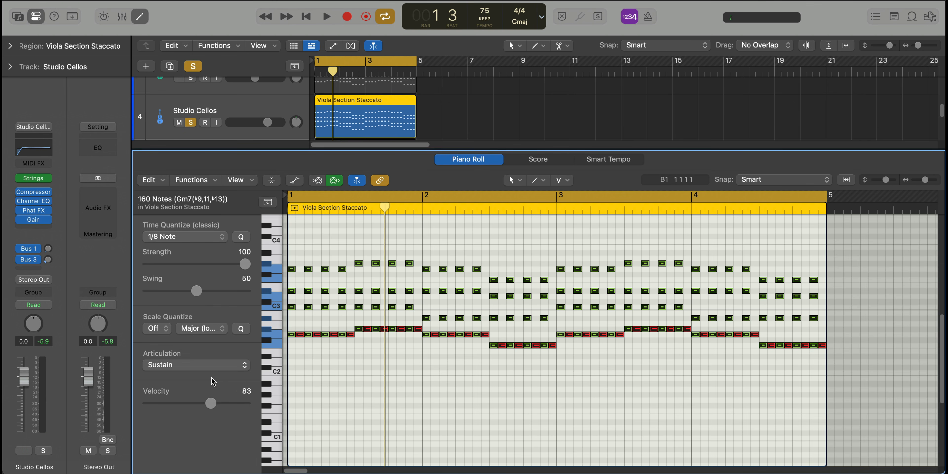
pyautogui.press('space')
pyautogui.press('x')
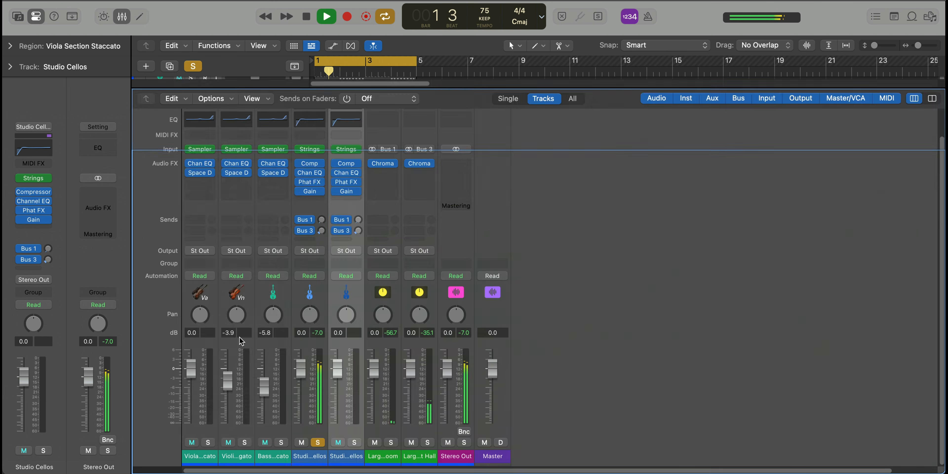
pyautogui.press('x')
# Set all notes in the soloed second Studio Cellos region to the Spiccato articulation and play it back
pyautogui.click(331, 282)
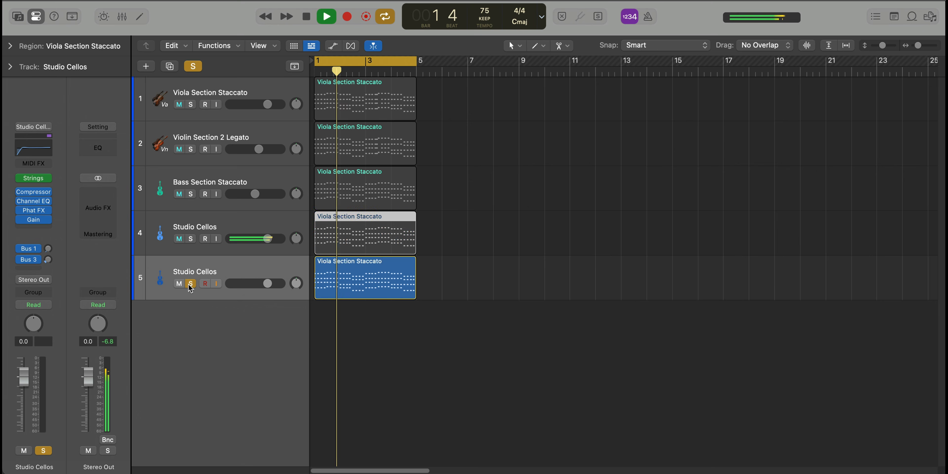
pyautogui.doubleClick(342, 280)
pyautogui.click(246, 368)
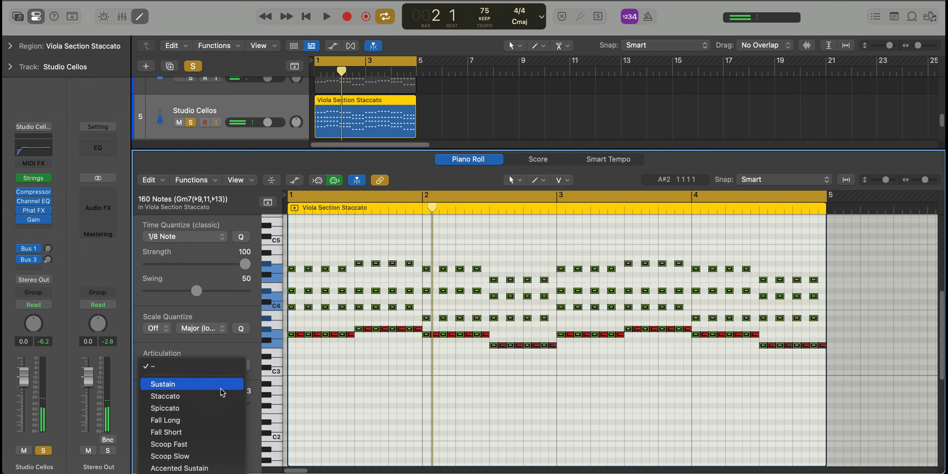
pyautogui.click(220, 408)
pyautogui.press('space')
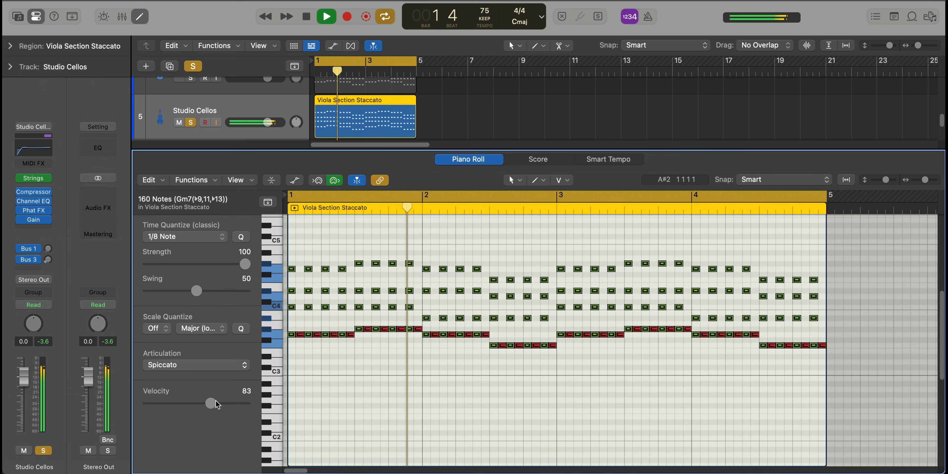
# Return to the track overview and clear all solos so every string layer plays together
pyautogui.press('p')
pyautogui.click(190, 221)
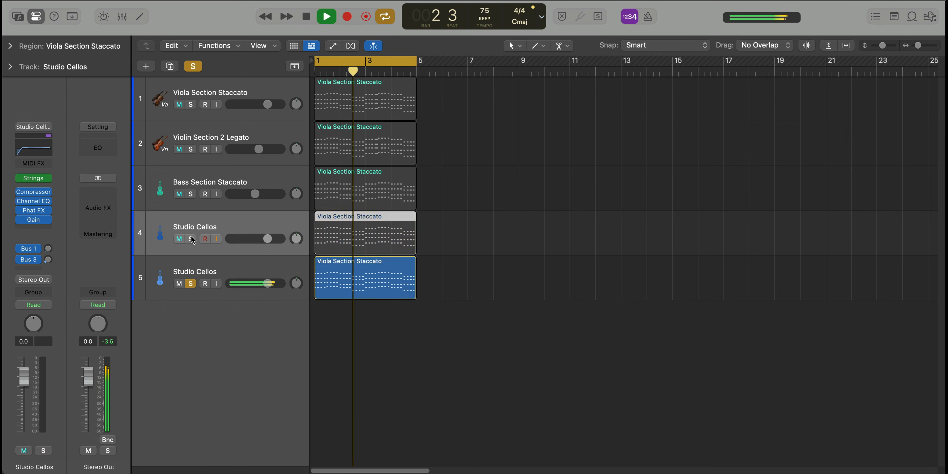
pyautogui.click(191, 238)
pyautogui.keyDown('alt'); pyautogui.click(190, 238); pyautogui.keyUp('alt')
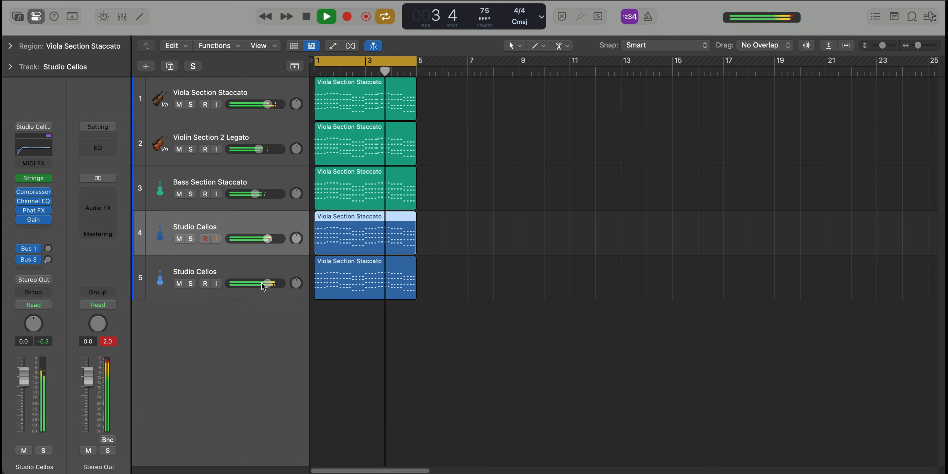
# Lower the first Studio Cellos track to -5.0 dB and the second Studio Cellos track to about -4.2 dB
pyautogui.moveTo(263, 287); pyautogui.dragTo(257, 286)
pyautogui.moveTo(268, 239); pyautogui.dragTo(257, 239)
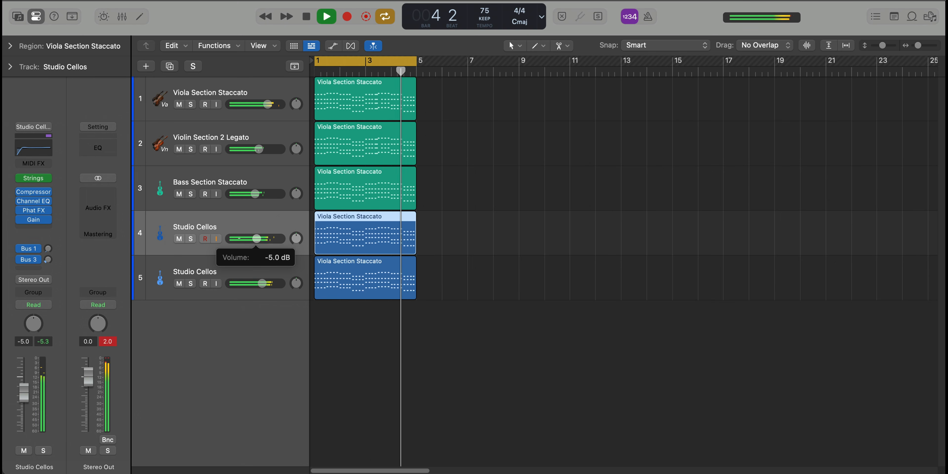
pyautogui.moveTo(262, 286); pyautogui.dragTo(250, 288)
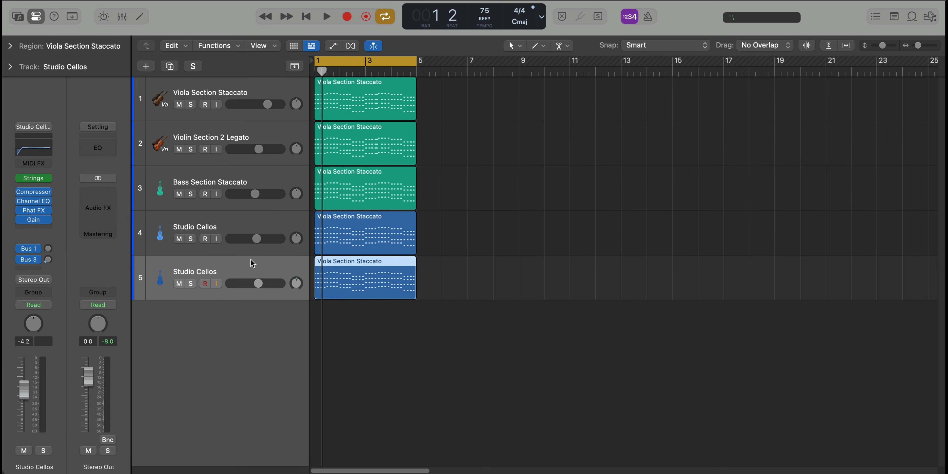
# Duplicate the second Studio Cellos track, copy its region onto the new track and solo it
pyautogui.press('super+d')
pyautogui.moveTo(330, 285); pyautogui.dragTo(333, 320)
pyautogui.click(190, 328)
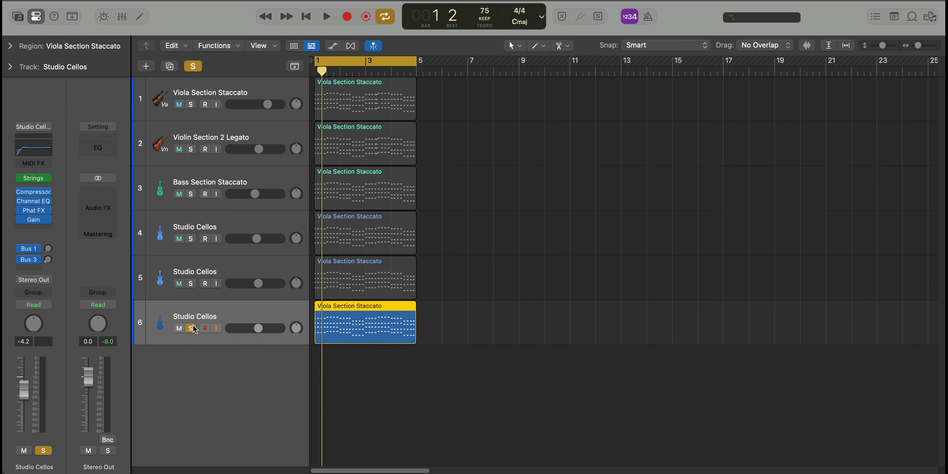
# Change the articulation of all notes in the third Studio Cellos region and play it back soloed
pyautogui.doubleClick(376, 337)
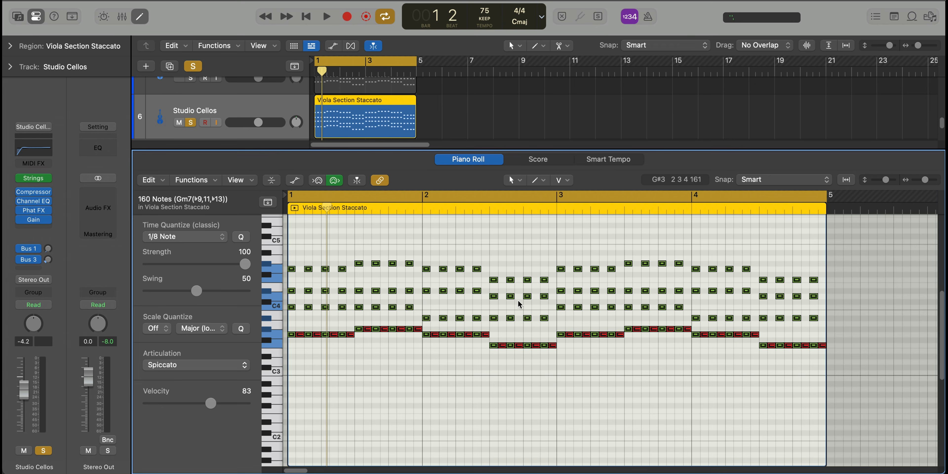
pyautogui.click(220, 362)
pyautogui.click(208, 342)
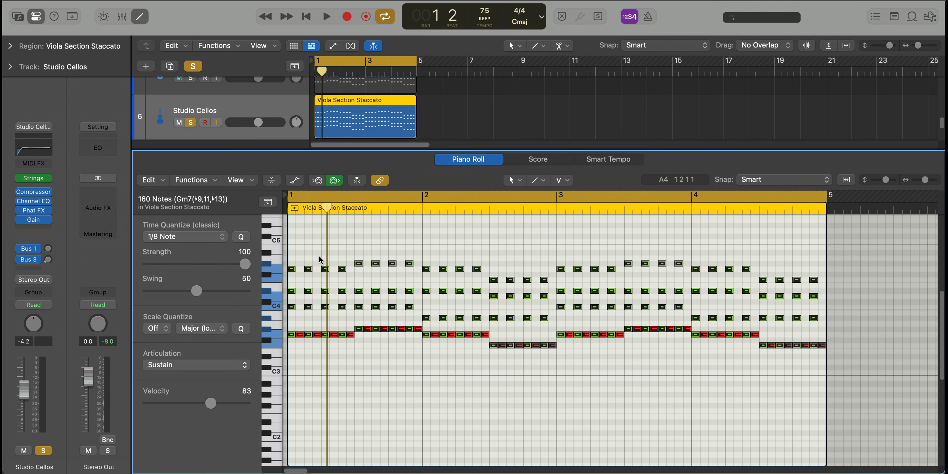
pyautogui.press('e')
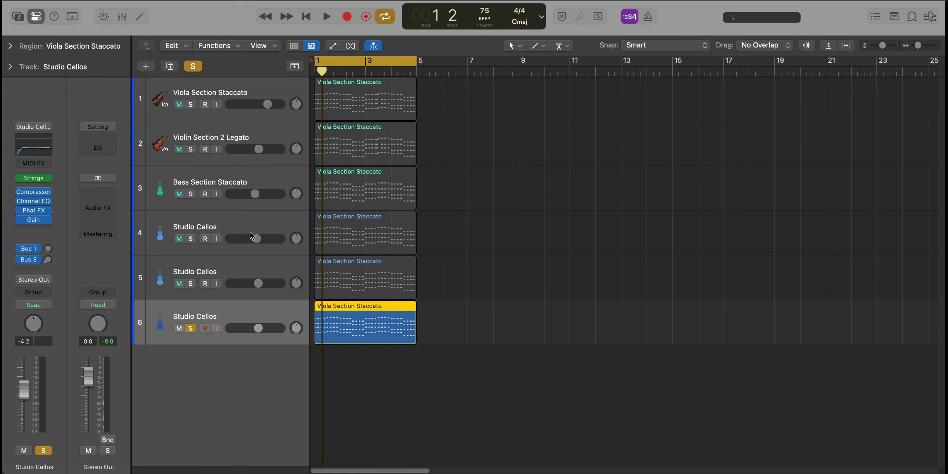
pyautogui.press('space')
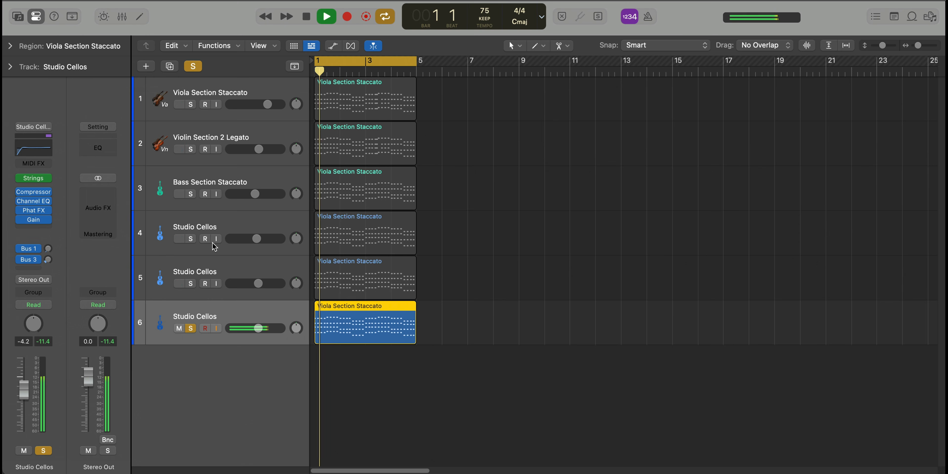
# Bring the other two Studio Cellos tracks into the playback one after another and clear all solos
pyautogui.click(192, 239)
pyautogui.click(191, 239)
pyautogui.click(191, 239)
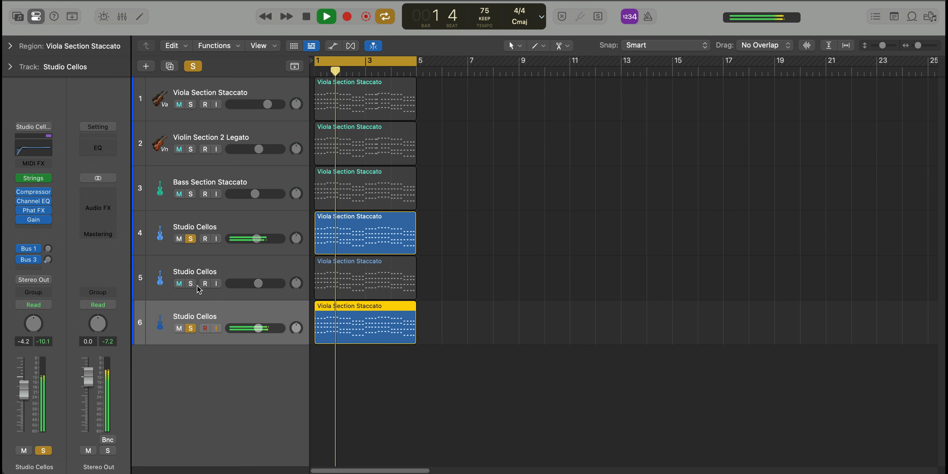
pyautogui.click(191, 284)
pyautogui.keyDown('alt'); pyautogui.click(191, 284); pyautogui.keyUp('alt')
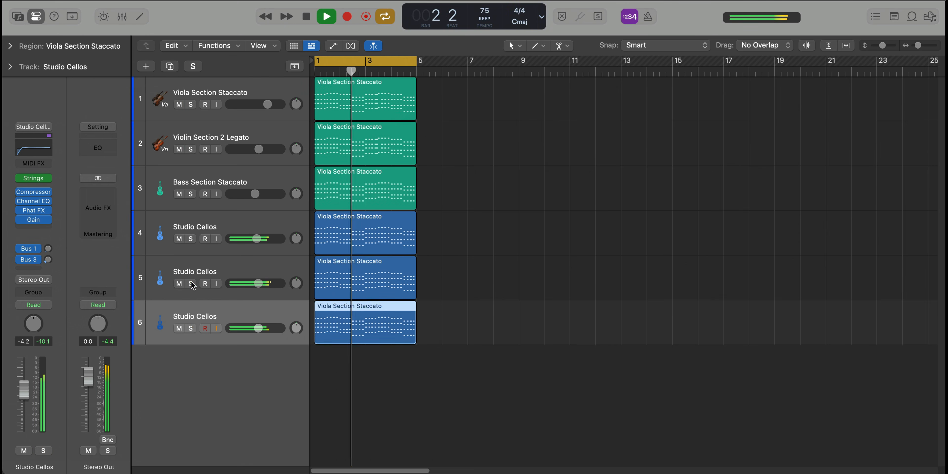
# Set the third Studio Cellos track to -3.1 dB and pan +11; lower the first slightly and pan it left
pyautogui.moveTo(261, 328); pyautogui.dragTo(263, 329)
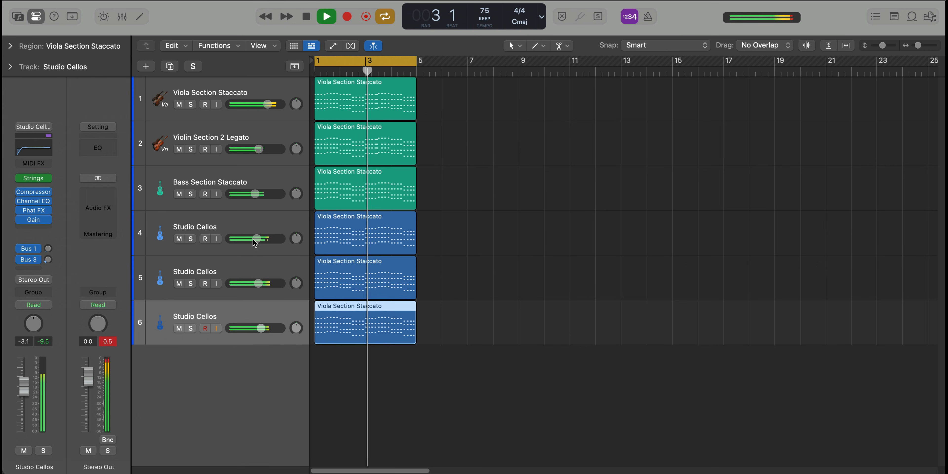
pyautogui.moveTo(257, 239); pyautogui.dragTo(297, 251)
pyautogui.moveTo(296, 327); pyautogui.dragTo(296, 320)
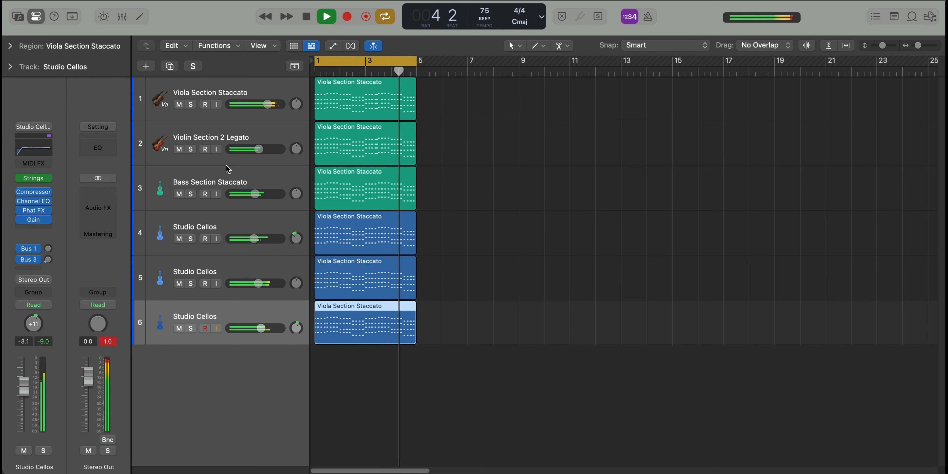
# Group all six string tracks, from Viola Section Staccato to the last Studio Cellos, into a summing track stack
pyautogui.press('super+Up')
pyautogui.click(263, 131)
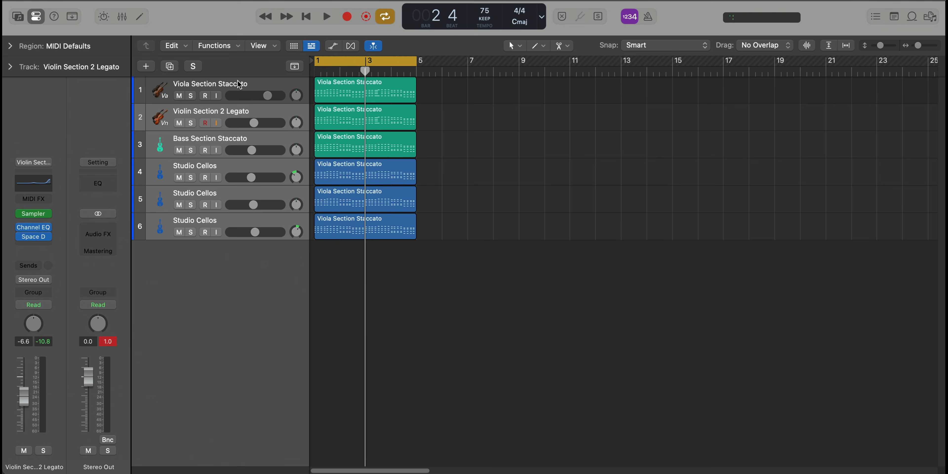
pyautogui.click(238, 84)
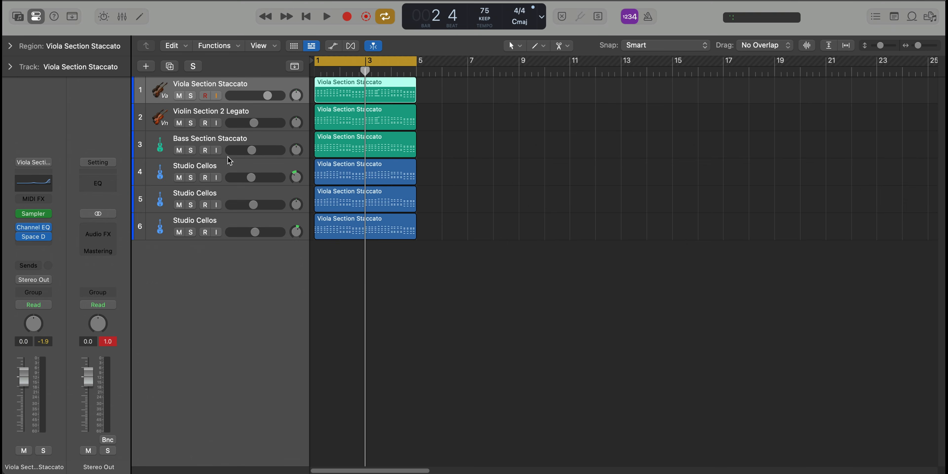
pyautogui.keyDown('shift'); pyautogui.click(219, 220); pyautogui.keyUp('shift')
pyautogui.press('super+shift+d')
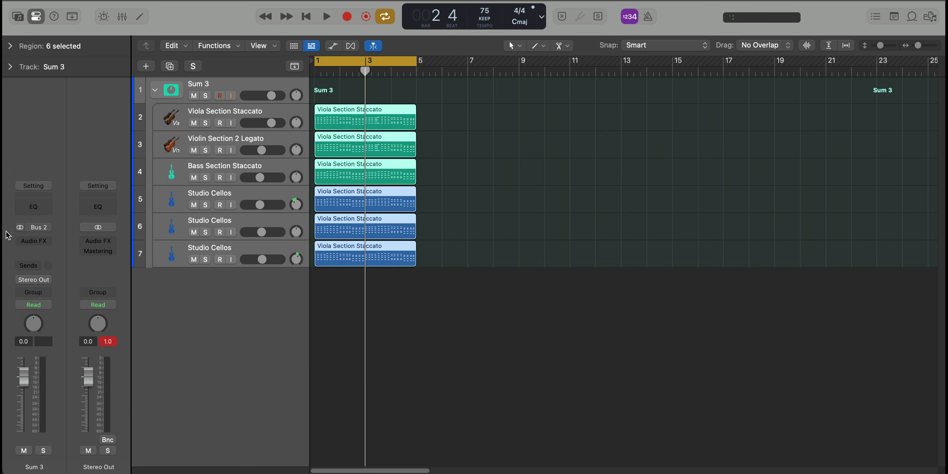
# Add a Channel EQ to the summing stack and boost its high shelf by 9.1 dB at 5350 Hz during playback
pyautogui.click(36, 207)
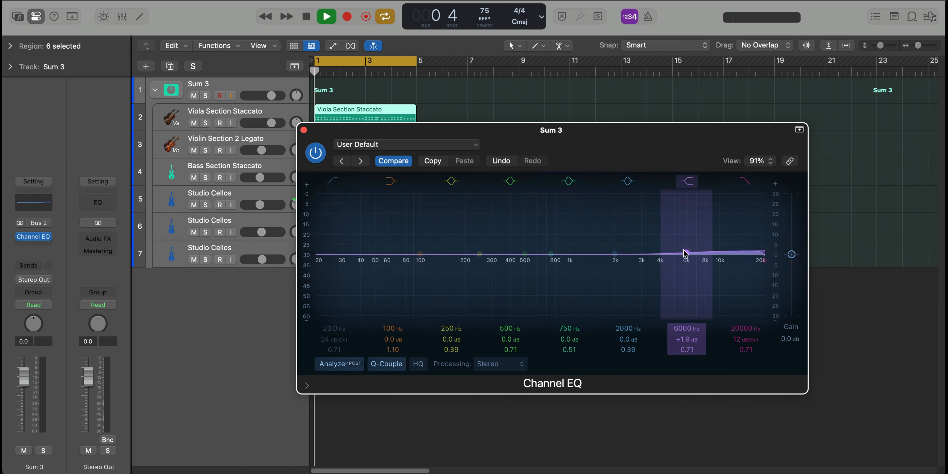
pyautogui.moveTo(684, 253); pyautogui.dragTo(679, 244)
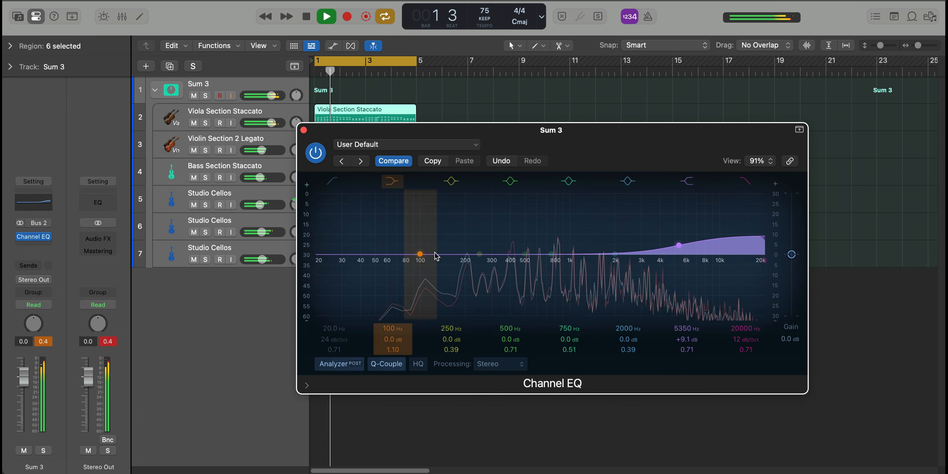
pyautogui.click(303, 130)
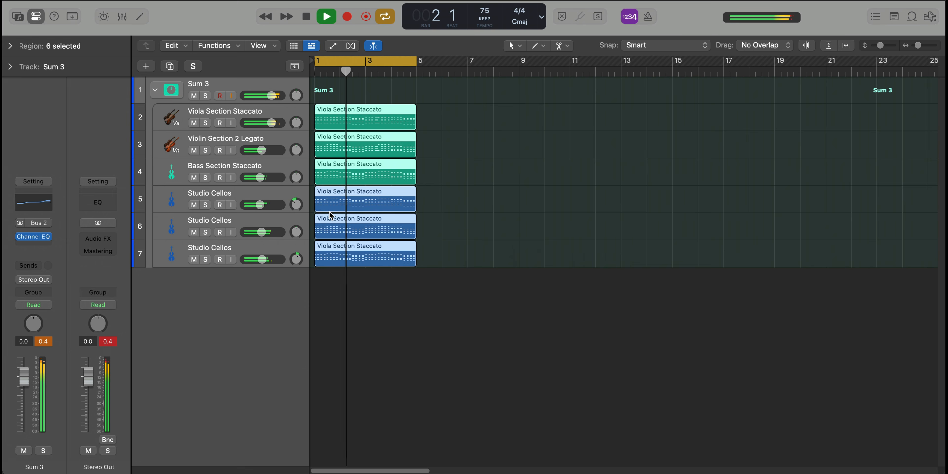
# Insert ChromaVerb after the Channel EQ on the summing stack and play the strings through it
pyautogui.press('super+shift+a')
pyautogui.write('ch')
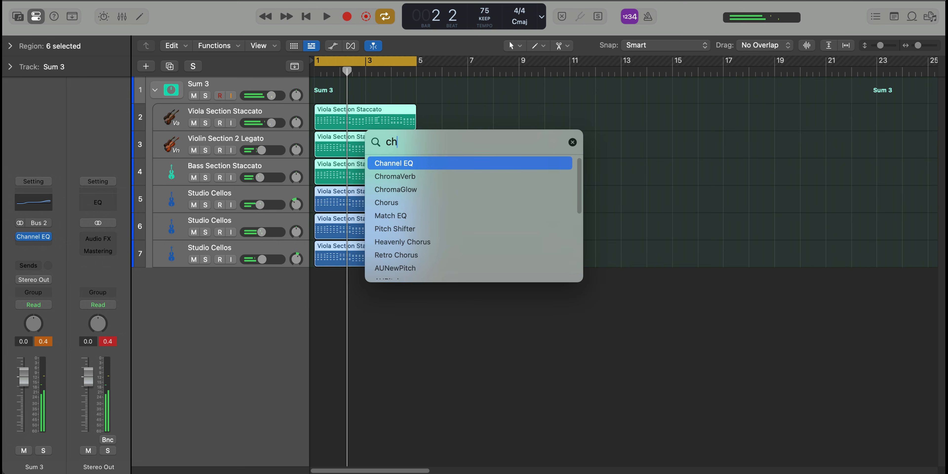
pyautogui.press('Down')
pyautogui.press('Return')
pyautogui.press('space')
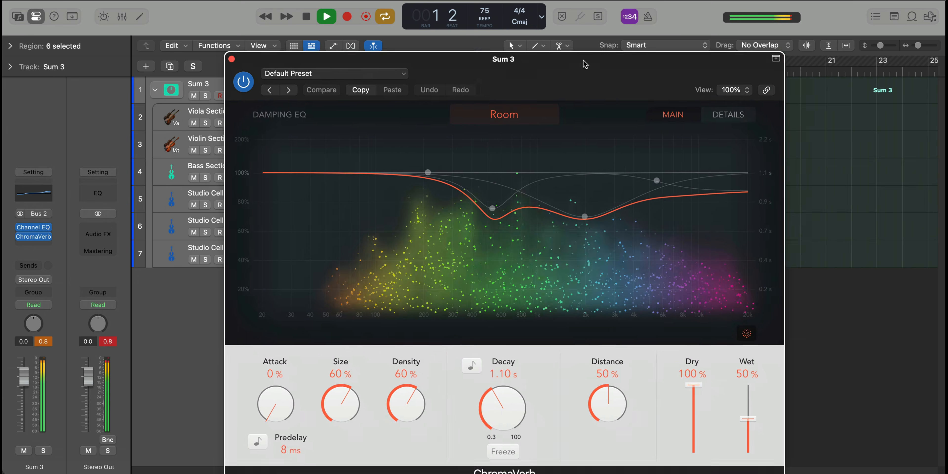
# Set the ChromaVerb distance to 33% and wet level to 40%, and put its window away
pyautogui.moveTo(585, 64); pyautogui.dragTo(560, 41)
pyautogui.moveTo(721, 395)
pyautogui.mouseDown()
pyautogui.moveTo(721, 382)
pyautogui.moveTo(722, 396)
pyautogui.mouseUp()
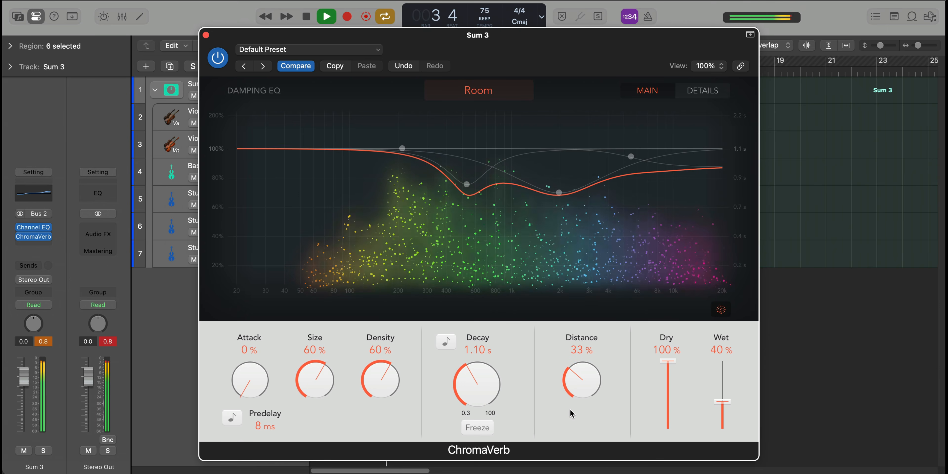
pyautogui.press('v')
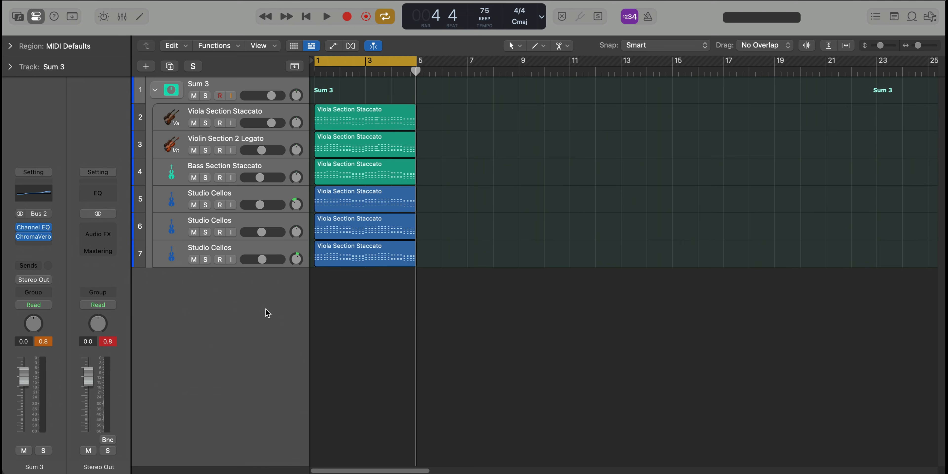
# Create an instrument track below the stack and load the BA Moog Bass patch from IAMM Presets, Toronto Views
pyautogui.doubleClick(264, 313)
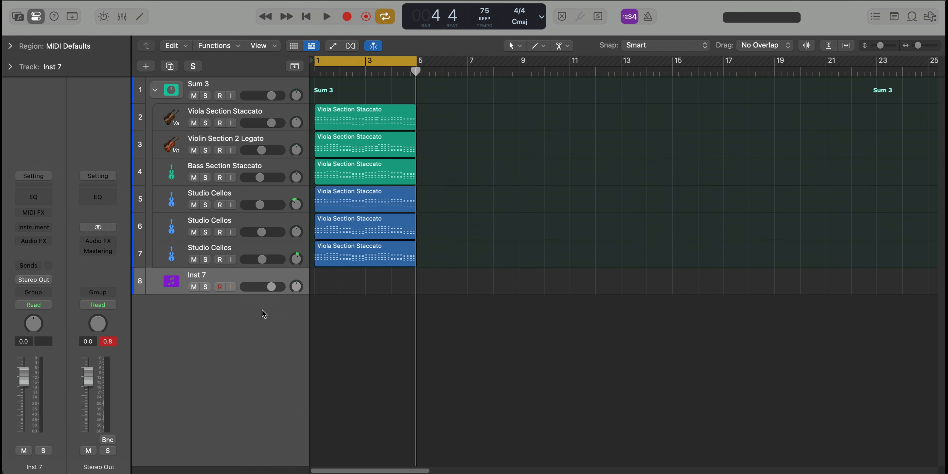
pyautogui.click(19, 18)
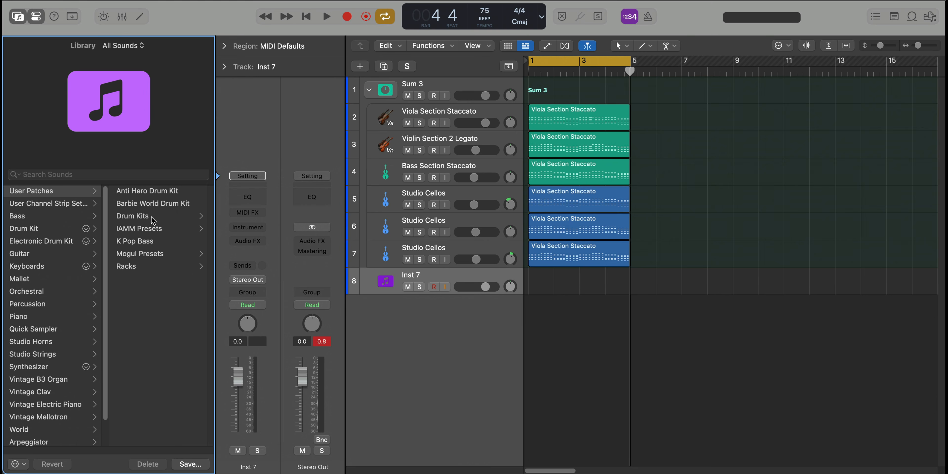
pyautogui.click(149, 231)
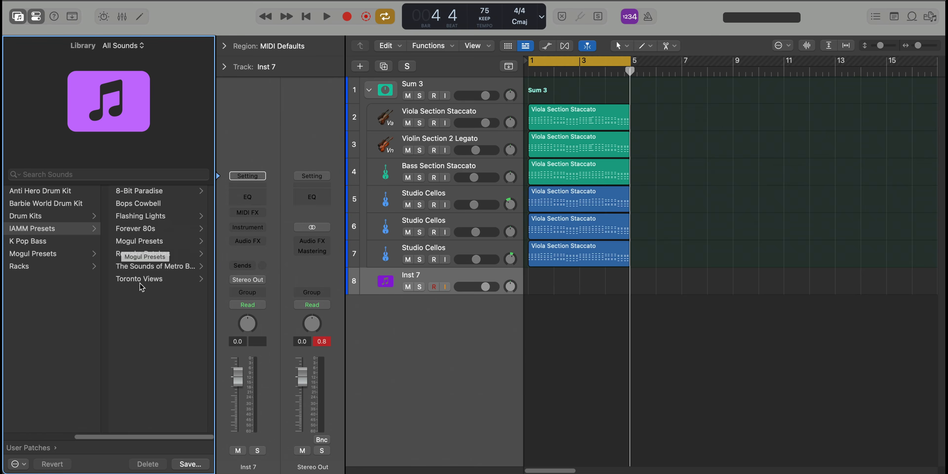
pyautogui.click(142, 280)
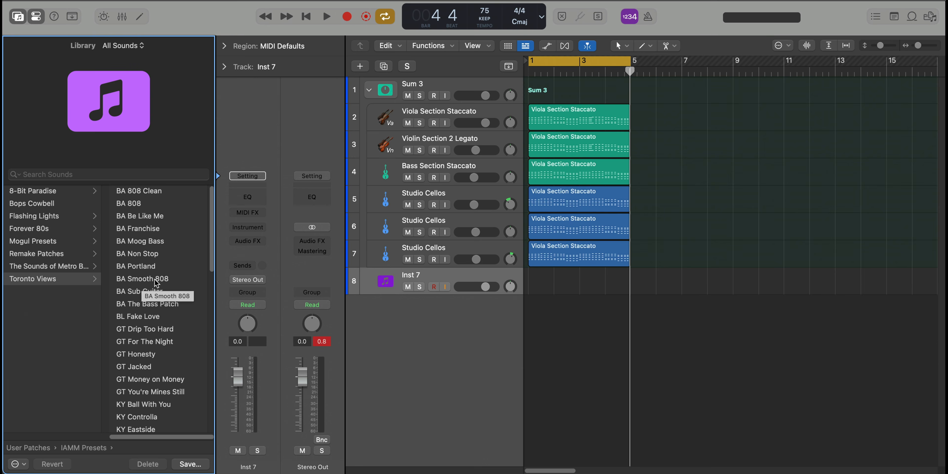
pyautogui.click(154, 245)
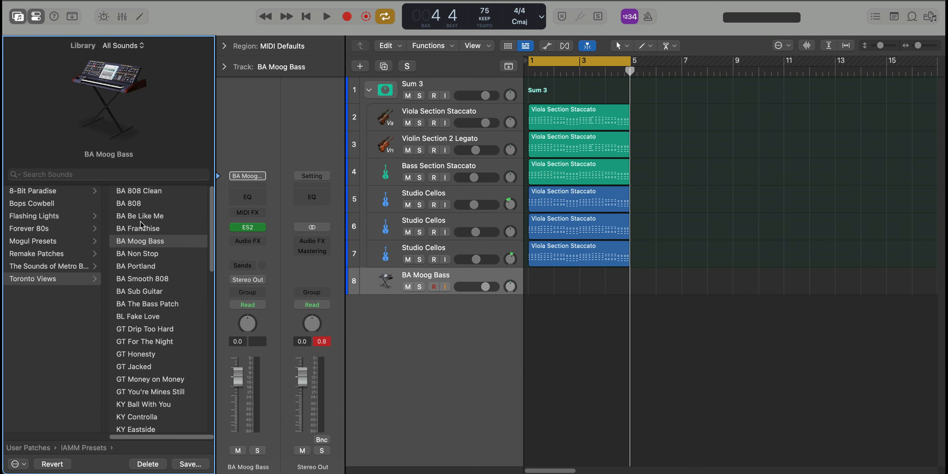
pyautogui.click(18, 16)
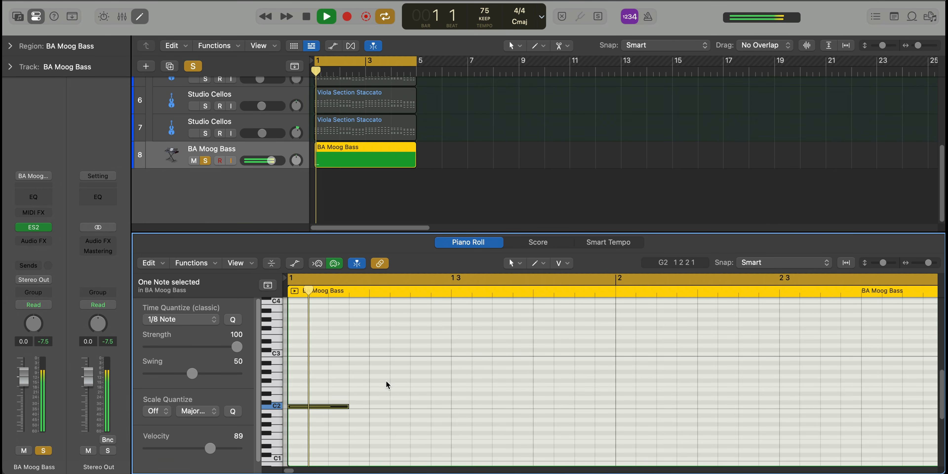
# Add a C2 note on beat 2 of bar 1 in the BA Moog Bass region and shorten it to a sixteenth
pyautogui.press('space')
pyautogui.keyDown('super'); pyautogui.click(376, 406); pyautogui.keyUp('super')
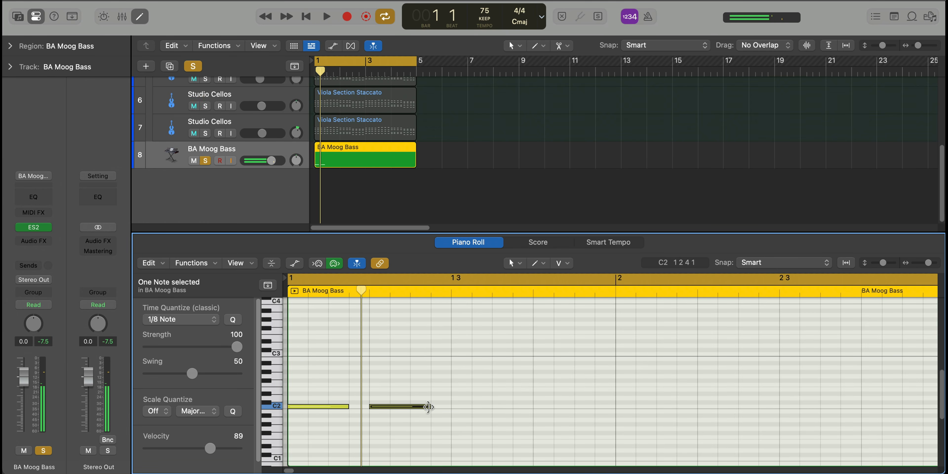
pyautogui.moveTo(428, 407); pyautogui.dragTo(389, 407)
pyautogui.press('Return')
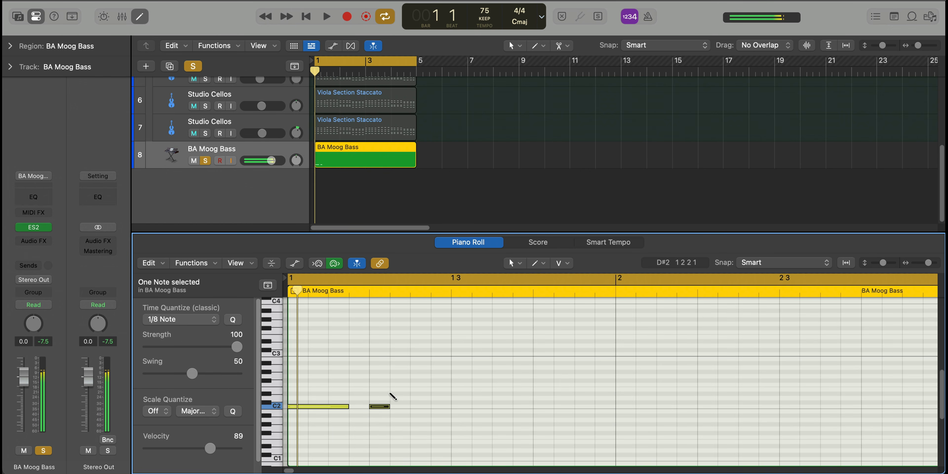
# Add a sixteenth note on D2 directly after the second C2 note and play the bass line back
pyautogui.keyDown('super'); pyautogui.click(391, 393); pyautogui.keyUp('super')
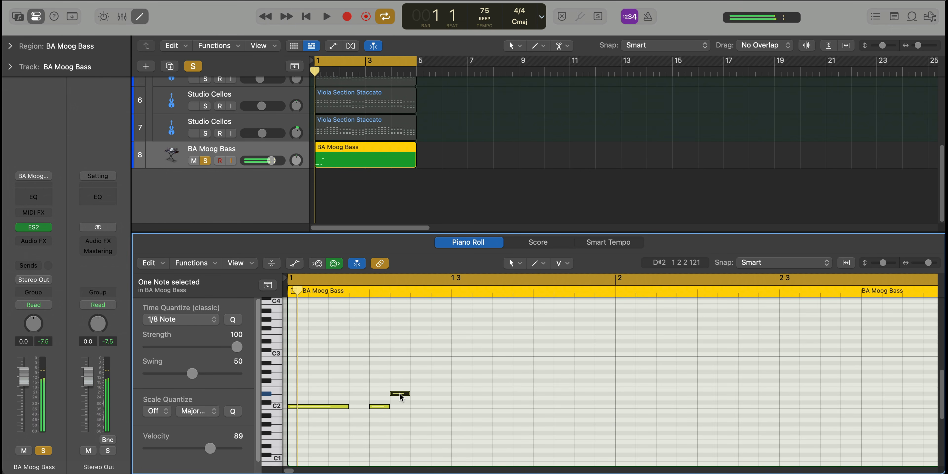
pyautogui.moveTo(401, 396); pyautogui.dragTo(405, 401)
pyautogui.press('space')
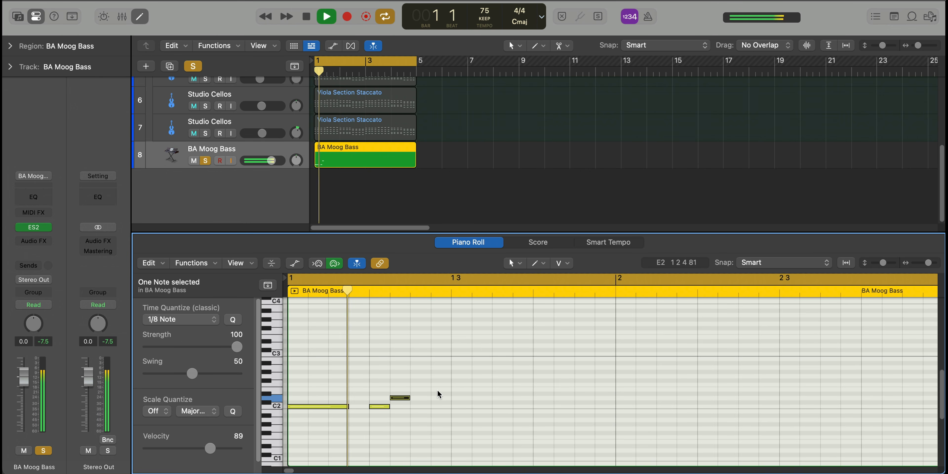
# Add sixteenth notes on D#2 and F2 directly after the D2 note and play the bass line back
pyautogui.keyDown('super'); pyautogui.click(420, 394); pyautogui.keyUp('super')
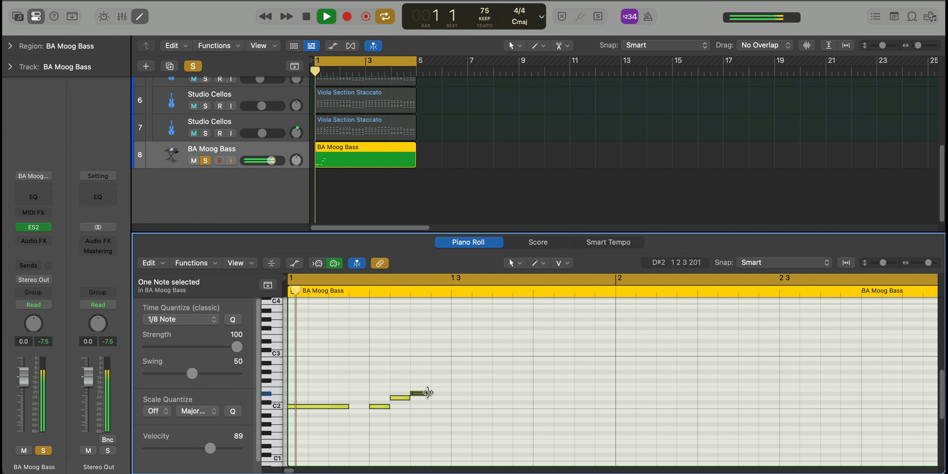
pyautogui.click(440, 384)
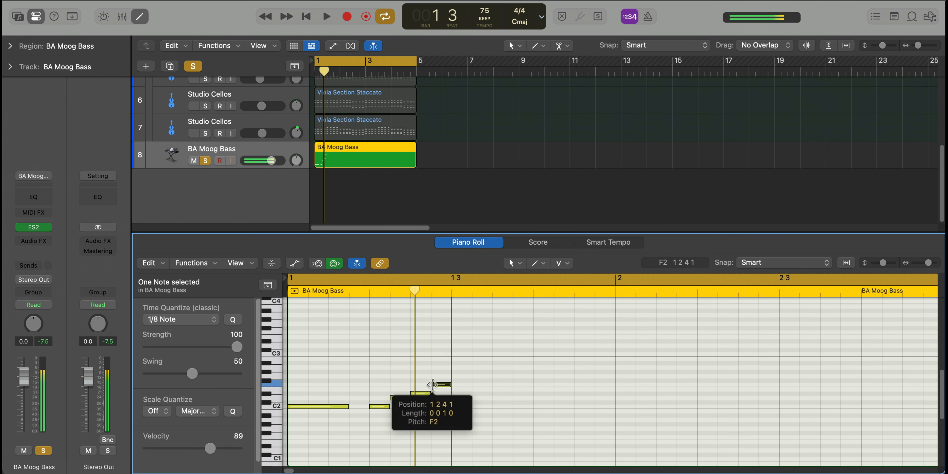
pyautogui.press('space')
# Add a G#1 note on beat 3 of bar 1 and lengthen it to three sixteenths during playback
pyautogui.press('space')
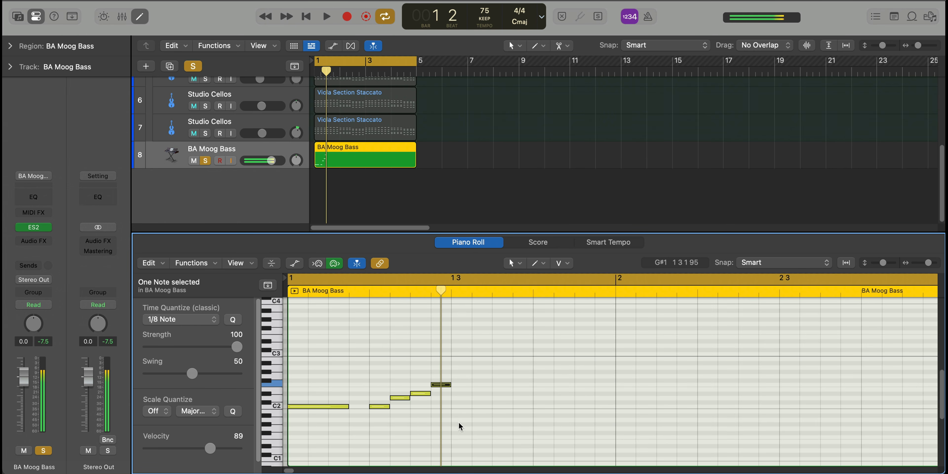
pyautogui.moveTo(463, 418); pyautogui.dragTo(463, 426)
pyautogui.press('space')
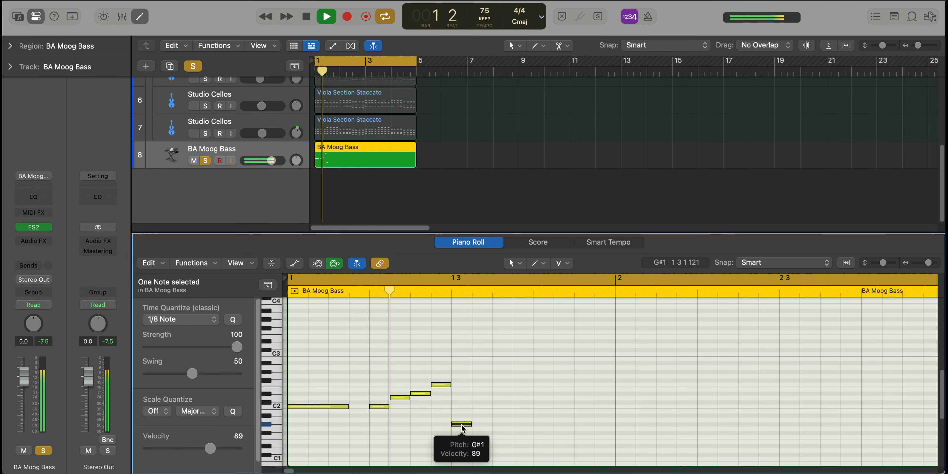
pyautogui.moveTo(471, 424); pyautogui.dragTo(512, 428)
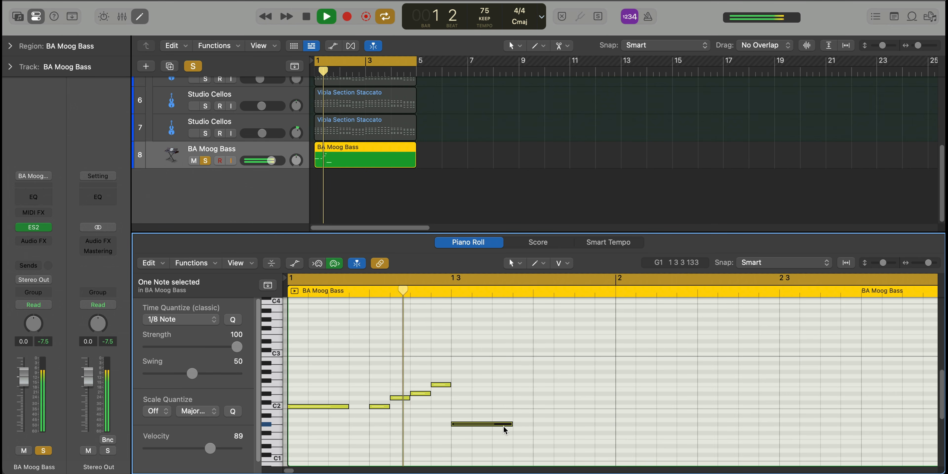
pyautogui.press('space')
# Copy the C2, D2 and D#2 sixteenth notes to beat 4 of bar 1 and extend the G#1 note to one beat
pyautogui.click(413, 421)
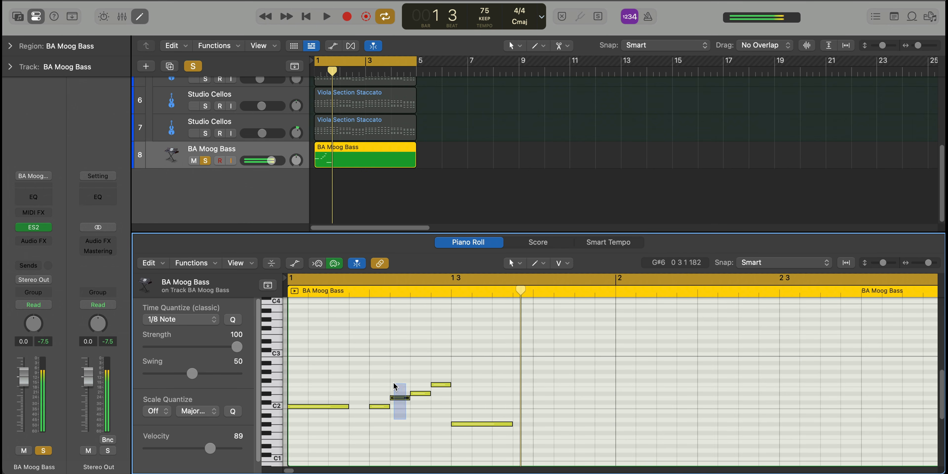
pyautogui.moveTo(379, 405); pyautogui.dragTo(529, 423)
pyautogui.press('space')
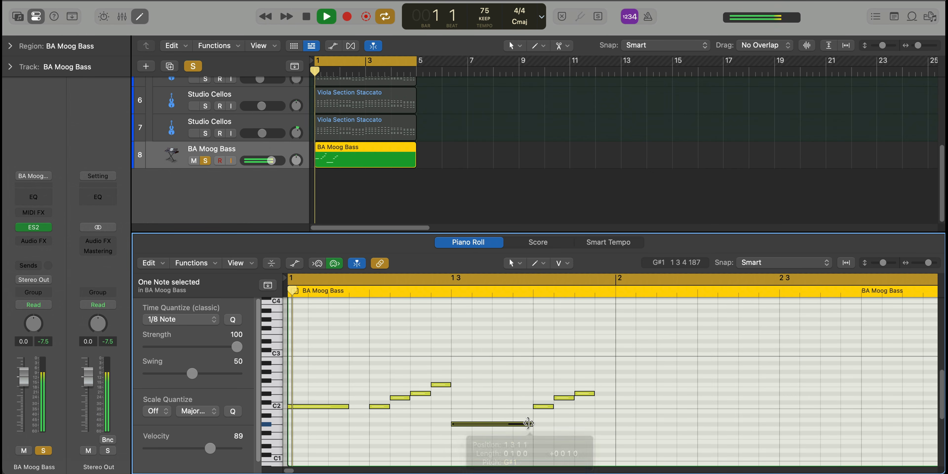
# Add an A#1 note on the last sixteenth of bar 1 and shorten it to a sixteenth
pyautogui.scroll(-5, 528, 423)
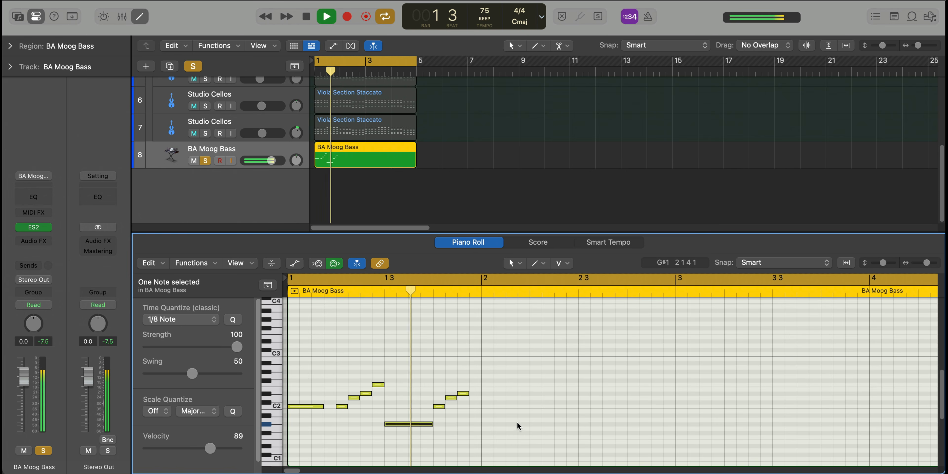
pyautogui.press('space')
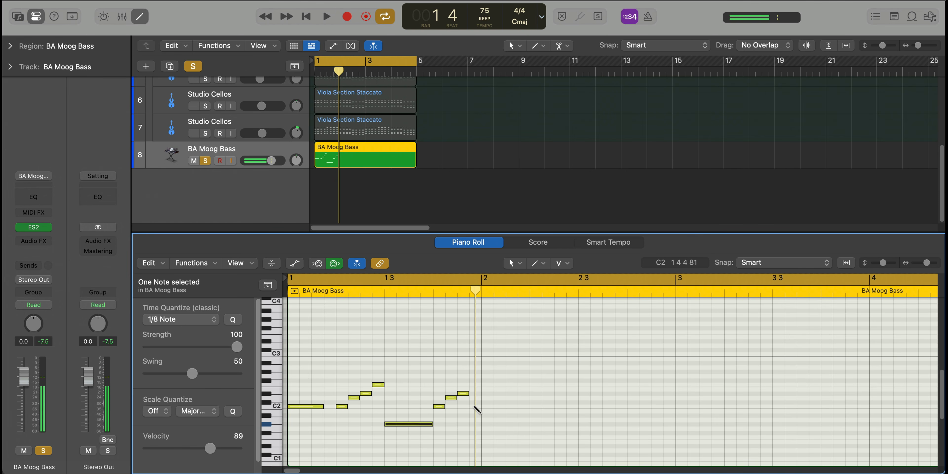
pyautogui.press('space')
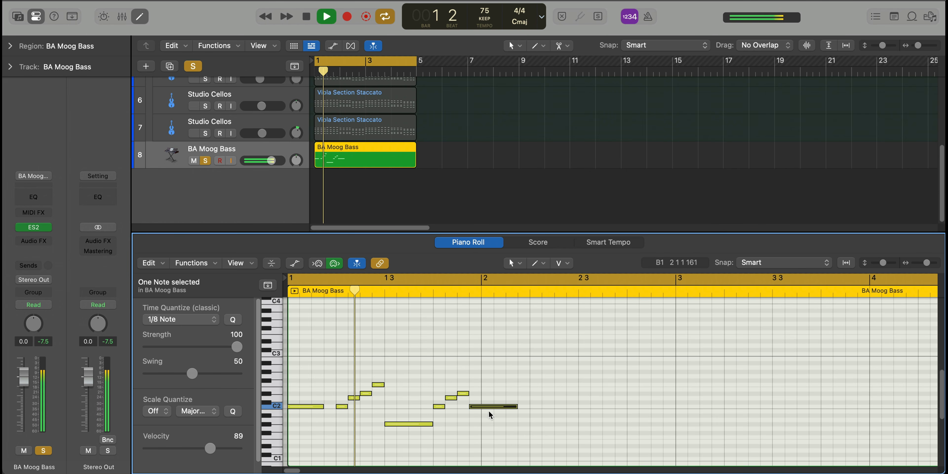
pyautogui.moveTo(488, 407); pyautogui.dragTo(480, 416)
pyautogui.press('space')
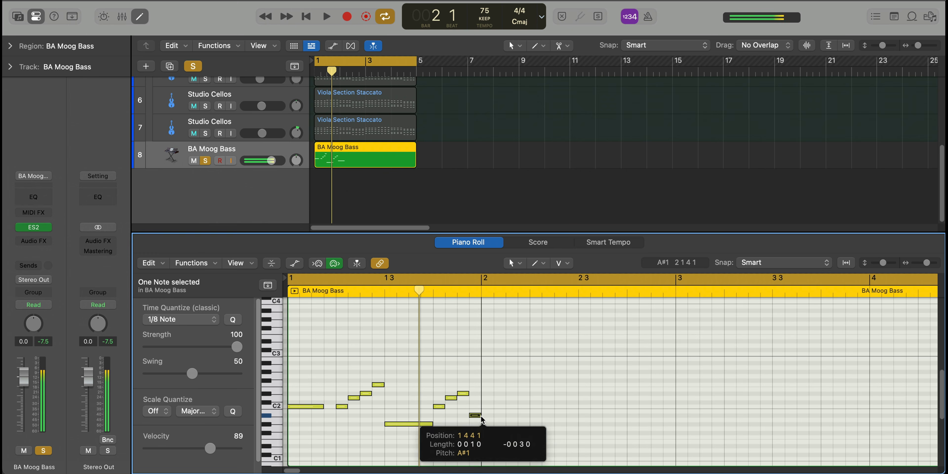
# Set the velocity of all the bass notes to 110 and play the line back
pyautogui.press('super+a')
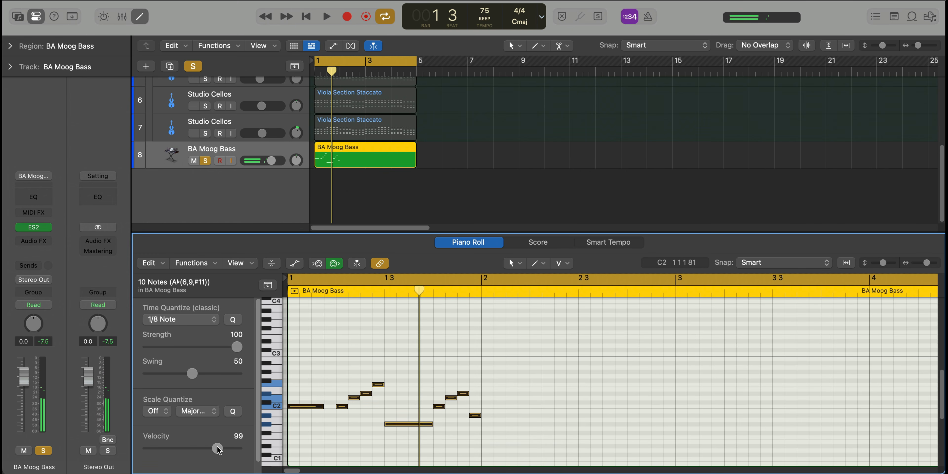
pyautogui.click(333, 433)
pyautogui.press('space')
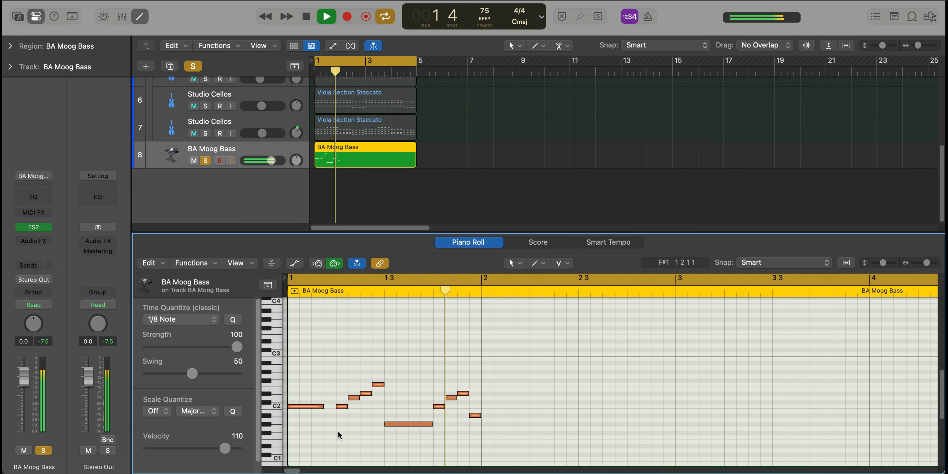
pyautogui.press('space')
pyautogui.press('space')
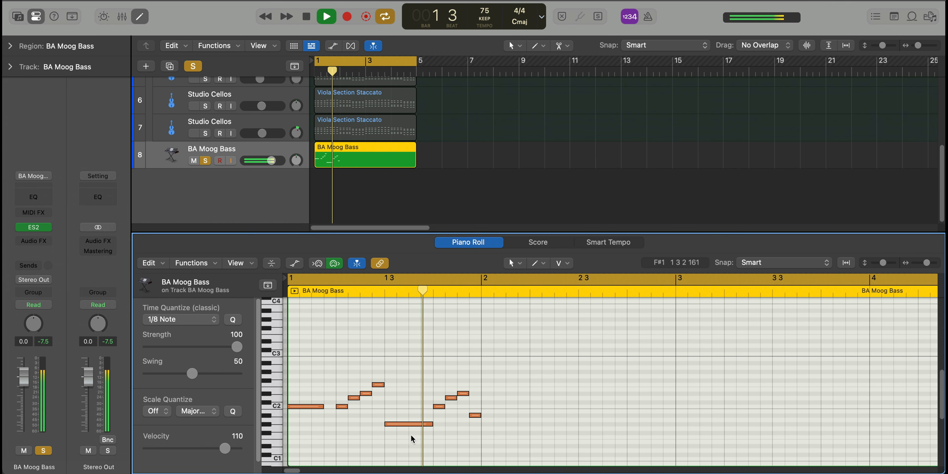
# Add two D#1 notes in bar 2: five sixteenths long from beat 1, and an eighth at 2 2 3 1
pyautogui.press('space')
pyautogui.moveTo(485, 445); pyautogui.dragTo(542, 453)
pyautogui.click(560, 447)
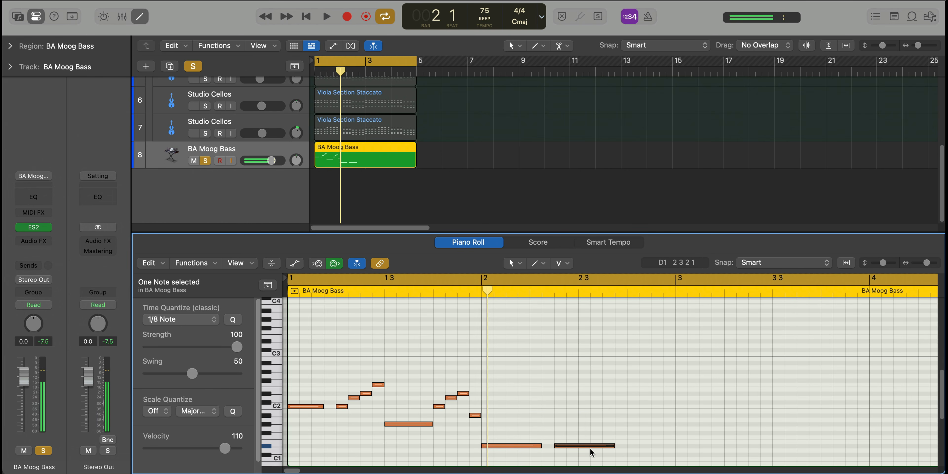
pyautogui.moveTo(611, 448); pyautogui.dragTo(576, 453)
pyautogui.press('space')
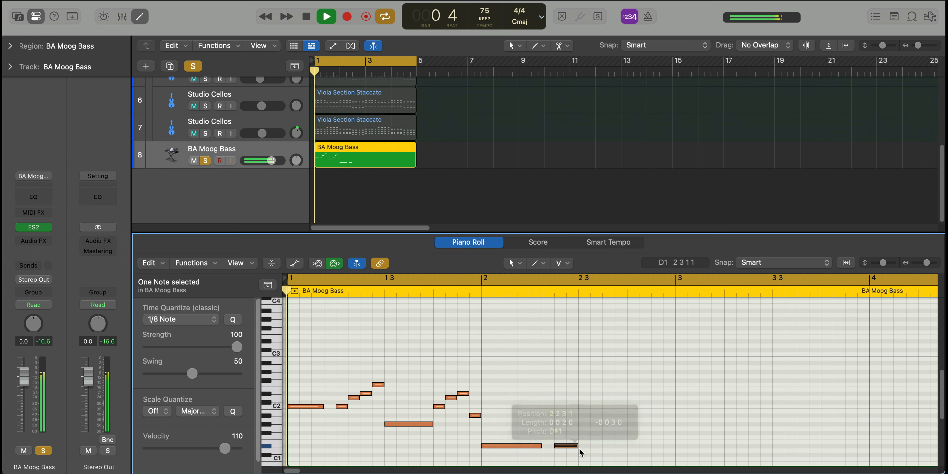
# Set the cycle range to bars 1 and 2 and listen to the looped bass line
pyautogui.scroll(-3, 580, 449)
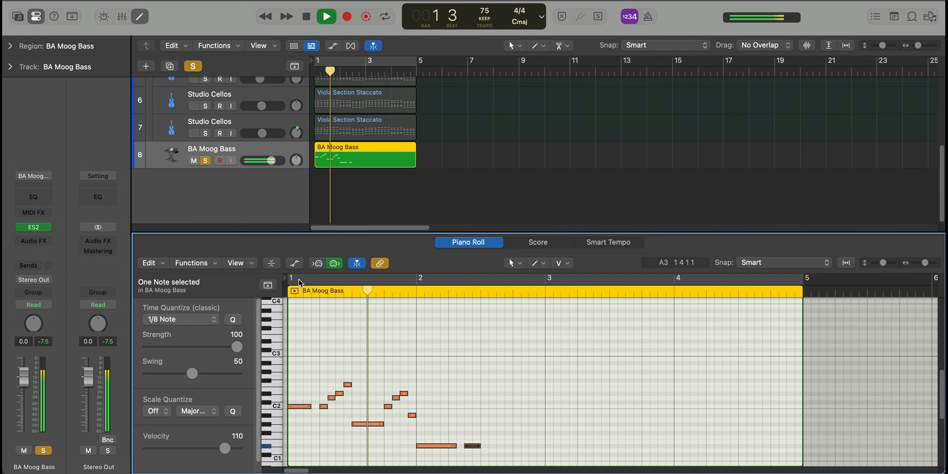
pyautogui.moveTo(326, 277); pyautogui.dragTo(534, 291)
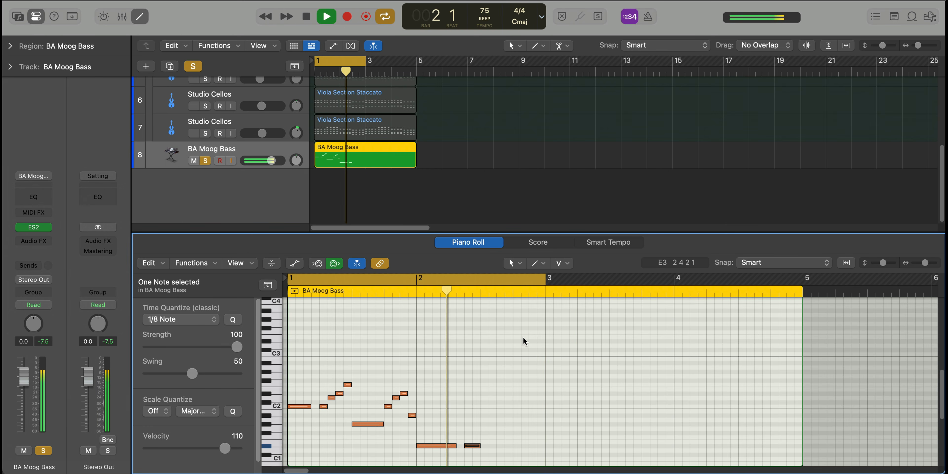
pyautogui.press('space')
# Finish bar 2 with a quarter A#1 on beat 3, an eighth A#1 on beat 4 and an eighth G1, and play it
pyautogui.moveTo(483, 416); pyautogui.dragTo(534, 432)
pyautogui.click(533, 415)
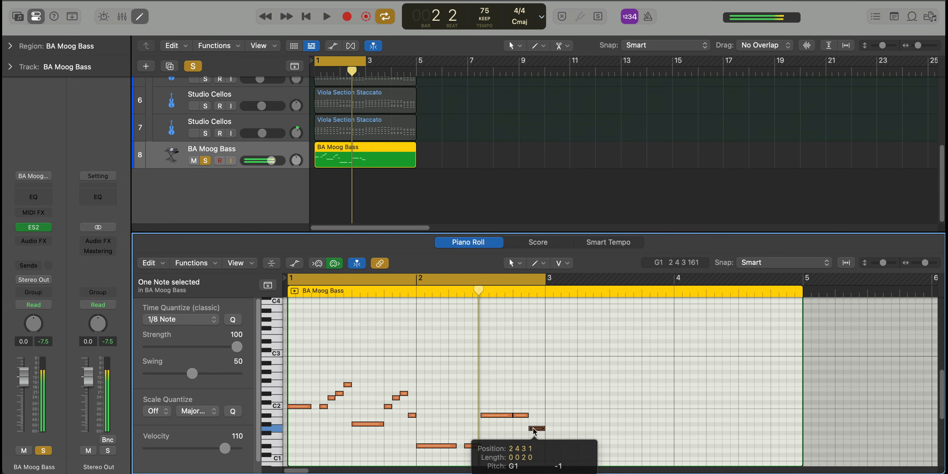
pyautogui.press('space')
pyautogui.click(499, 400)
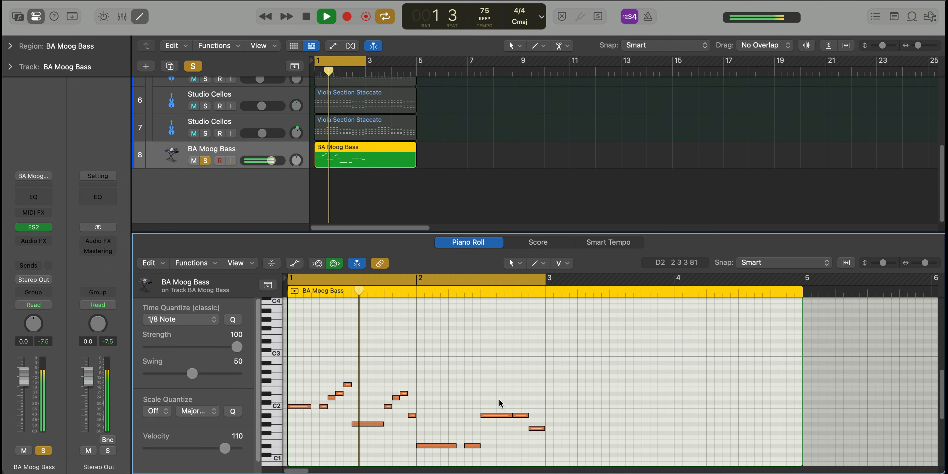
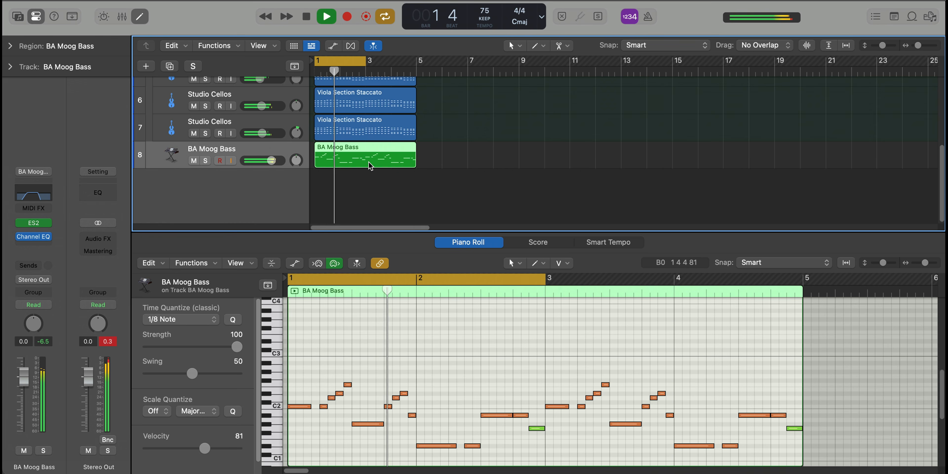
# Set the cycle to the four-bar bass region and adjust the BA Moog Bass EQ to a 140 Hz low cut and 2040 Hz high cut
pyautogui.press('super+u')
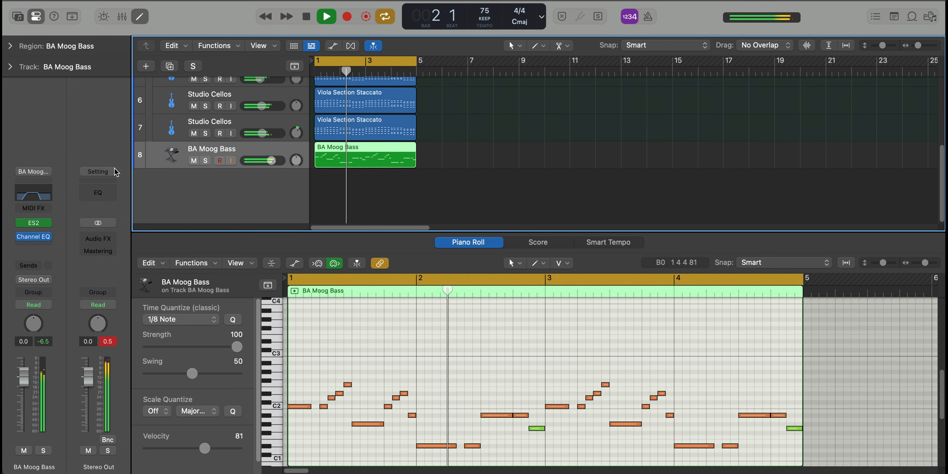
pyautogui.click(32, 237)
pyautogui.moveTo(599, 261); pyautogui.dragTo(616, 263)
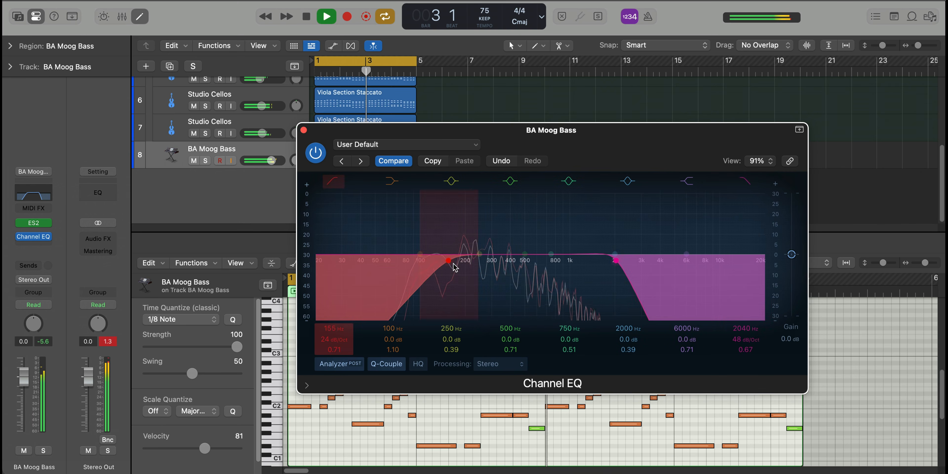
pyautogui.moveTo(453, 263); pyautogui.dragTo(446, 262)
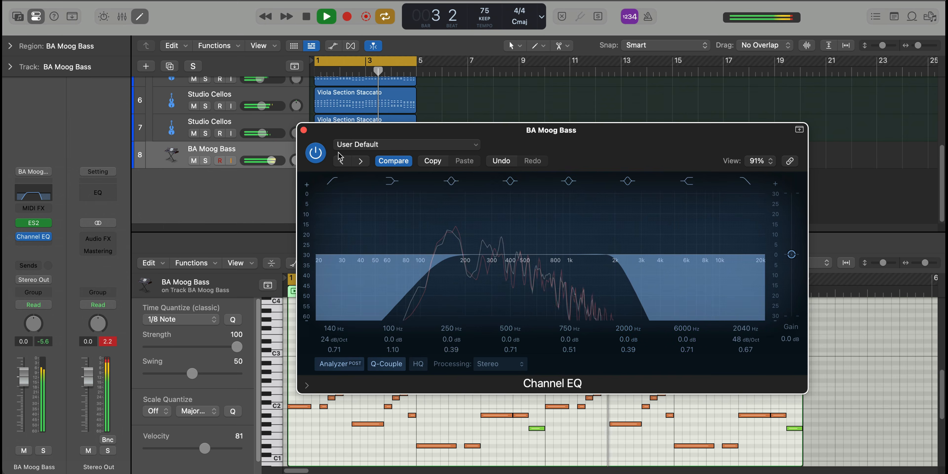
pyautogui.click(304, 131)
pyautogui.press('x')
pyautogui.press('x')
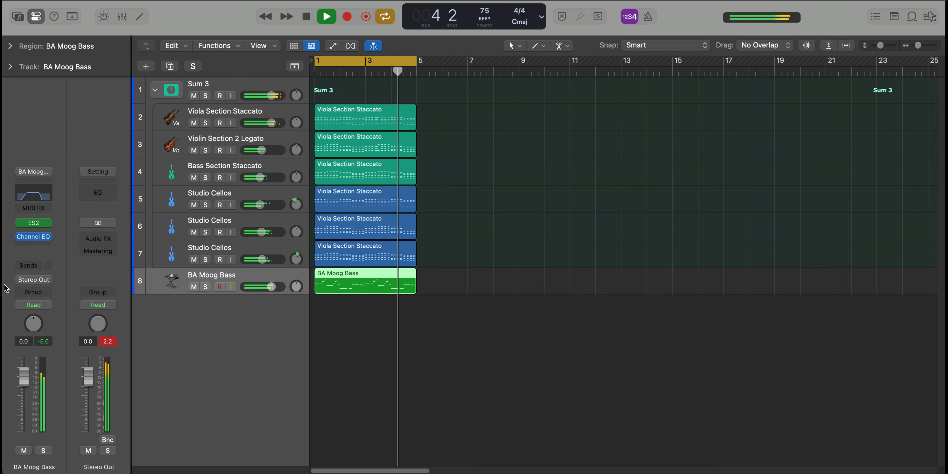
pyautogui.click(33, 225)
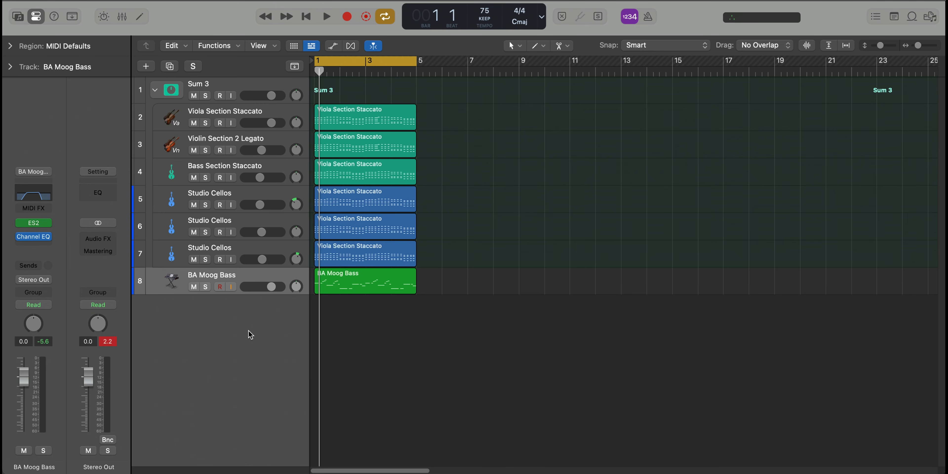
# Add a new software instrument track below BA Moog Bass with Alchemy as its instrument, and close the ES2 window
pyautogui.doubleClick(250, 334)
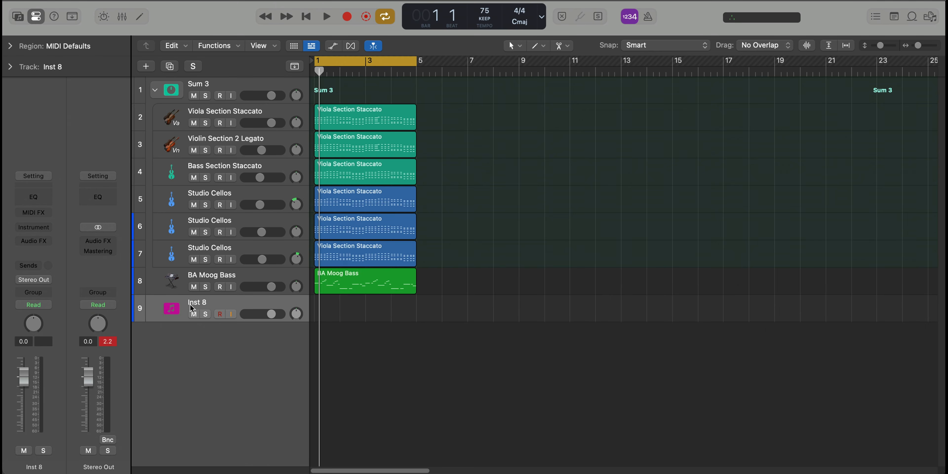
pyautogui.write('al')
pyautogui.press('Return')
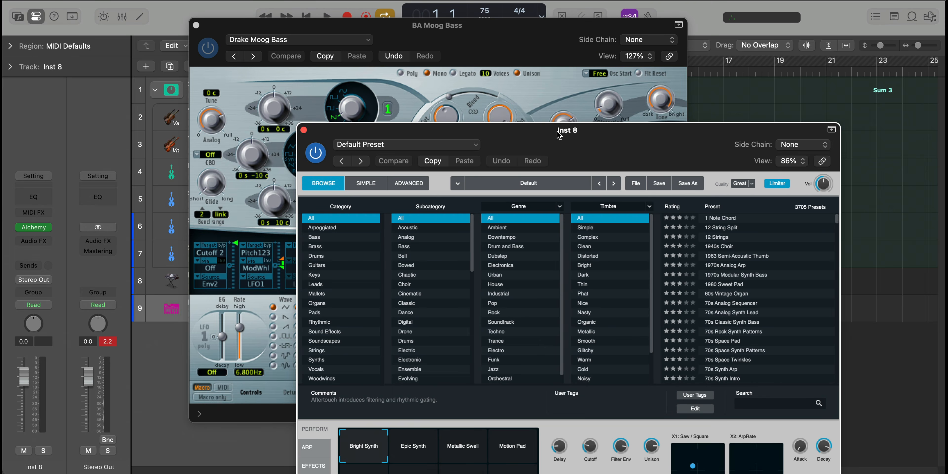
pyautogui.click(196, 26)
# Search Alchemy's presets for "classic super saw", load Classic Super Saw and close the instrument
pyautogui.moveTo(552, 149); pyautogui.dragTo(400, 44)
pyautogui.write('class')
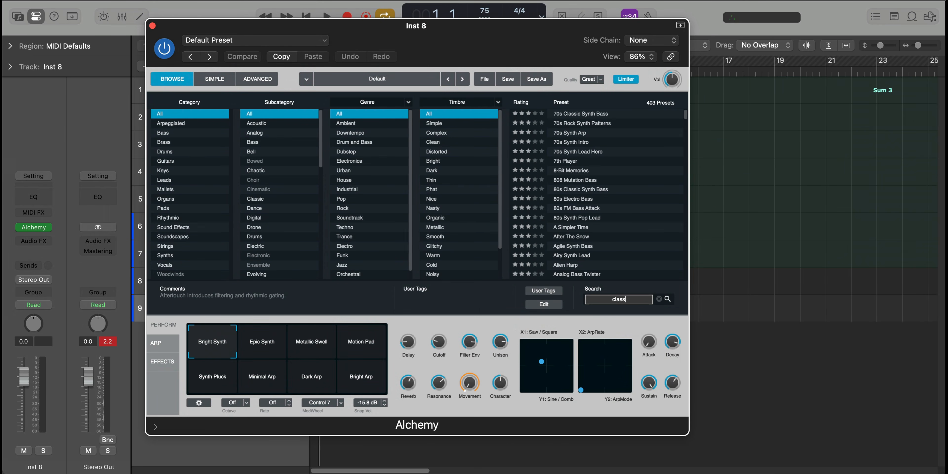
pyautogui.write('ic super saw')
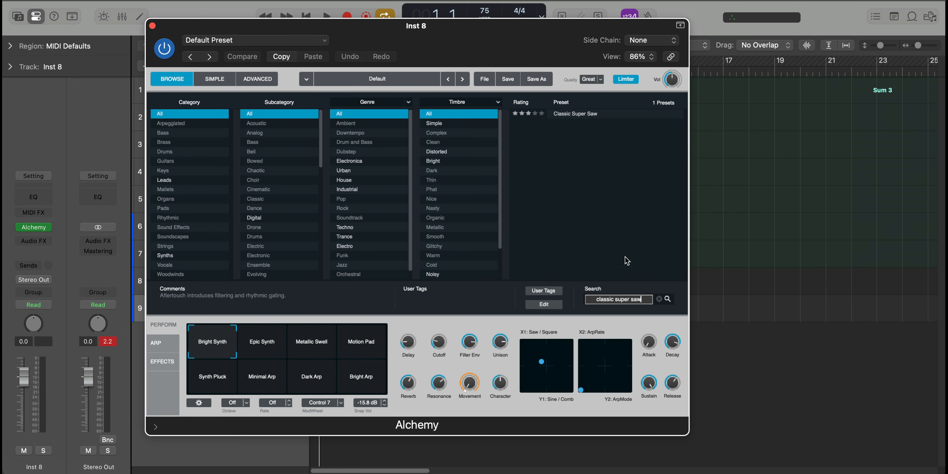
pyautogui.click(579, 115)
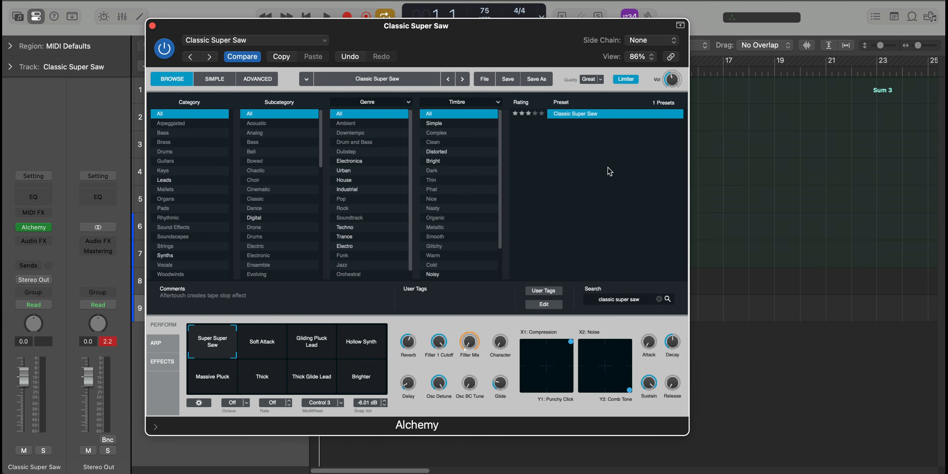
pyautogui.click(152, 26)
# Copy the BA Moog Bass region to the Classic Super Saw track, solo that track and play it
pyautogui.moveTo(356, 282); pyautogui.dragTo(355, 309)
pyautogui.click(205, 314)
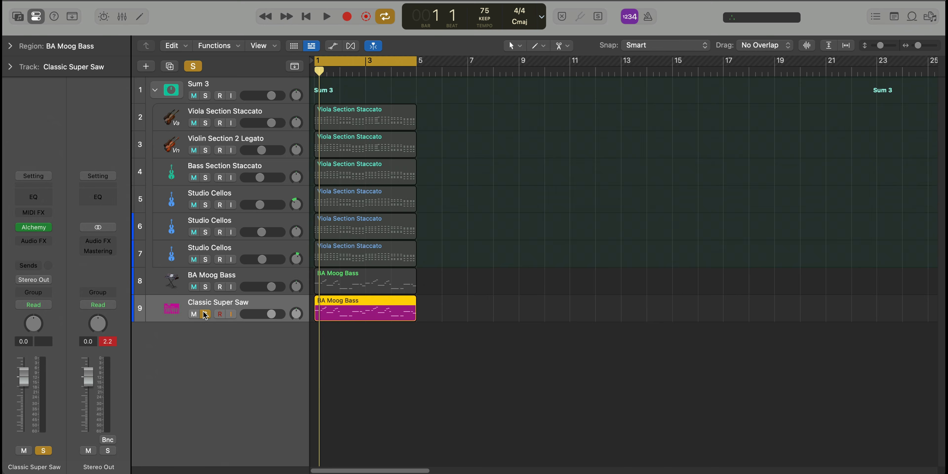
pyautogui.press('space')
# Extend all notes in the Classic Super Saw region to the start of the following note, and play the result
pyautogui.doubleClick(337, 303)
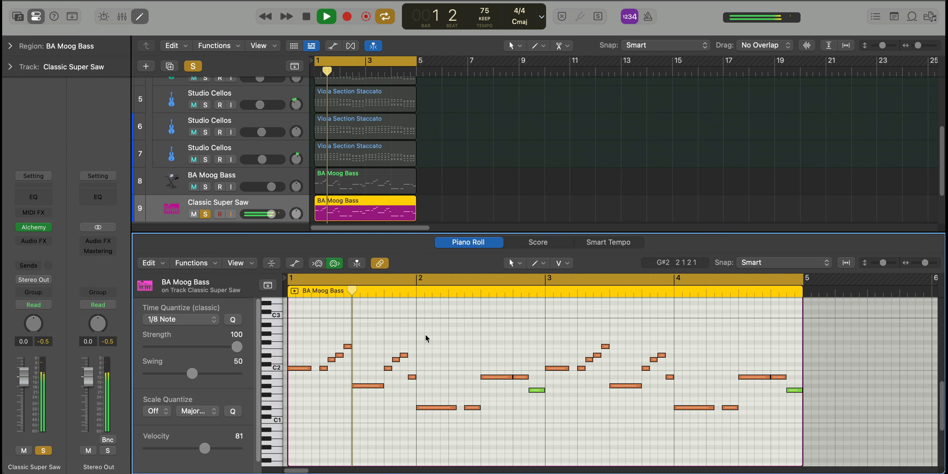
pyautogui.press('super+a')
pyautogui.press('space')
pyautogui.hotkey('shift', '\\')
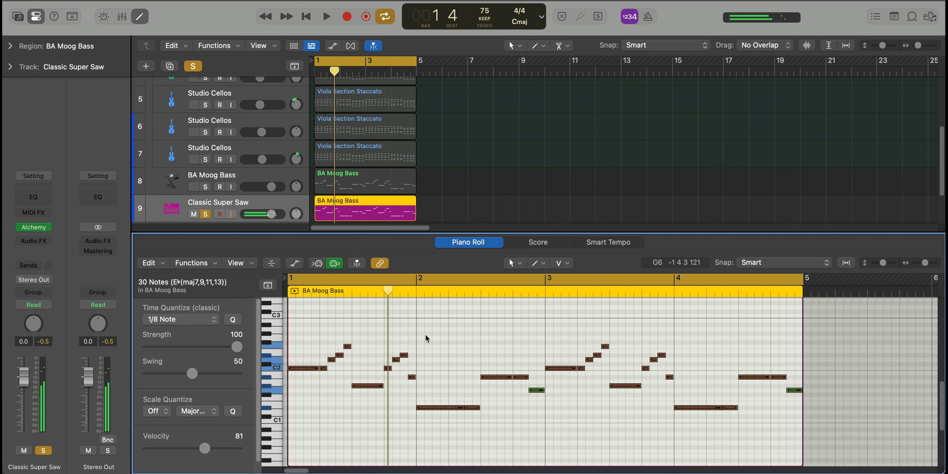
pyautogui.press('space')
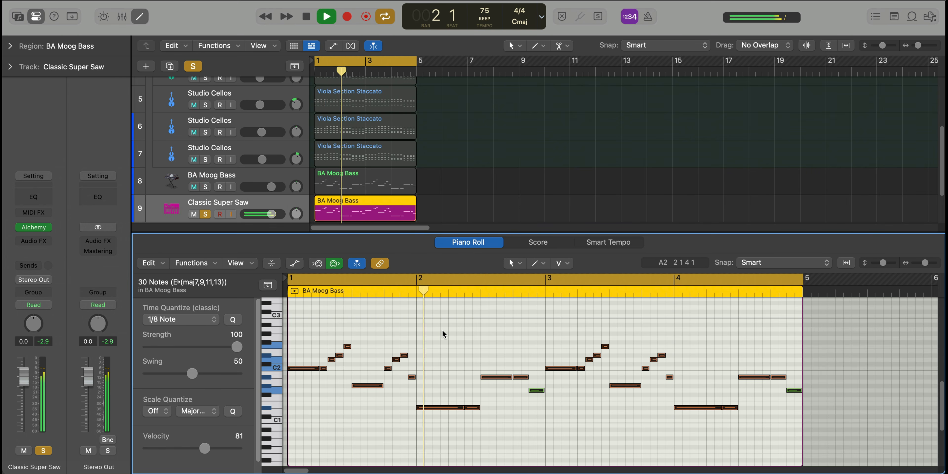
# Add a Channel EQ to Classic Super Saw with the high cut at 3860 Hz and a low cut removing the low end
pyautogui.click(34, 199)
pyautogui.moveTo(781, 267); pyautogui.dragTo(659, 262)
pyautogui.click(339, 188)
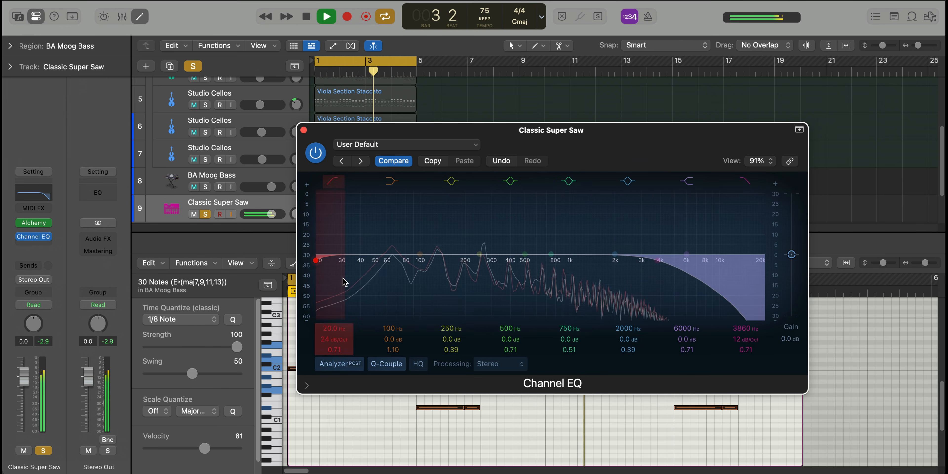
pyautogui.moveTo(314, 268); pyautogui.dragTo(455, 285)
pyautogui.click(304, 130)
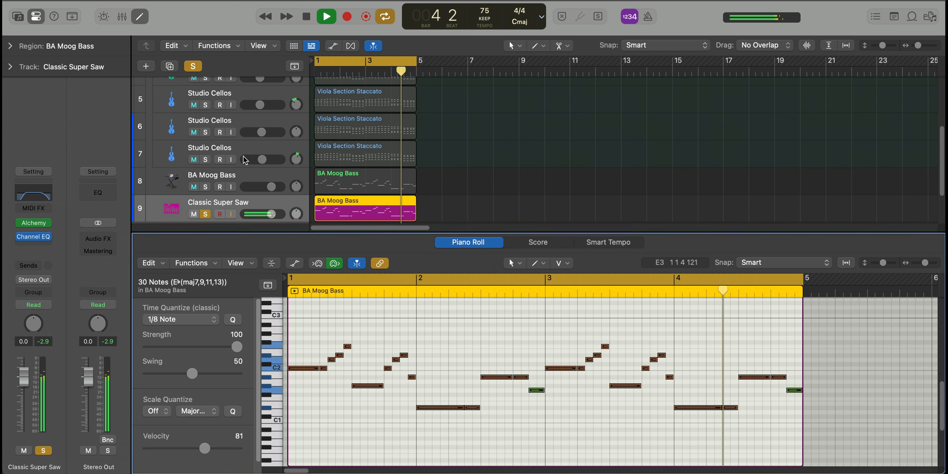
# Solo BA Moog Bass alongside Classic Super Saw, set the super saw's volume to -3.2 dB, and unsolo both tracks
pyautogui.click(205, 186)
pyautogui.moveTo(271, 214); pyautogui.dragTo(266, 214)
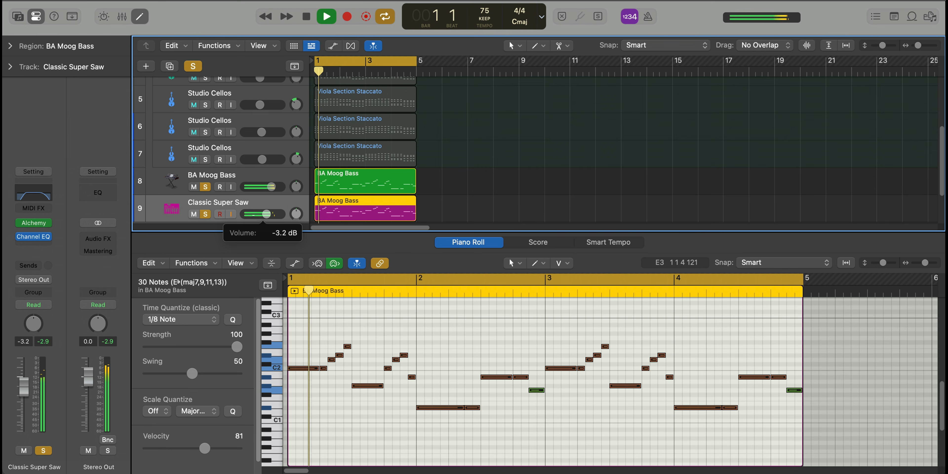
pyautogui.keyDown('alt'); pyautogui.click(205, 214); pyautogui.keyUp('alt')
pyautogui.press('e')
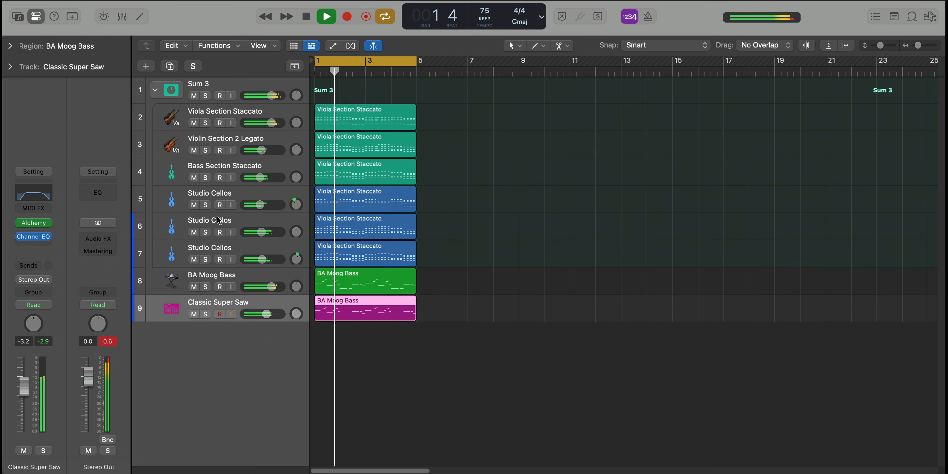
pyautogui.press('super+Left')
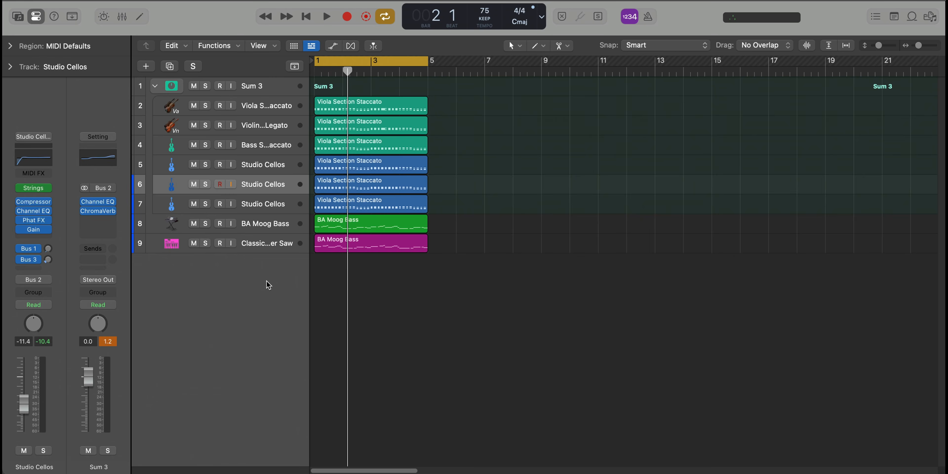
# Add another software instrument track below Classic Super Saw with the mono ES1 synthesizer
pyautogui.doubleClick(269, 283)
pyautogui.click(29, 228)
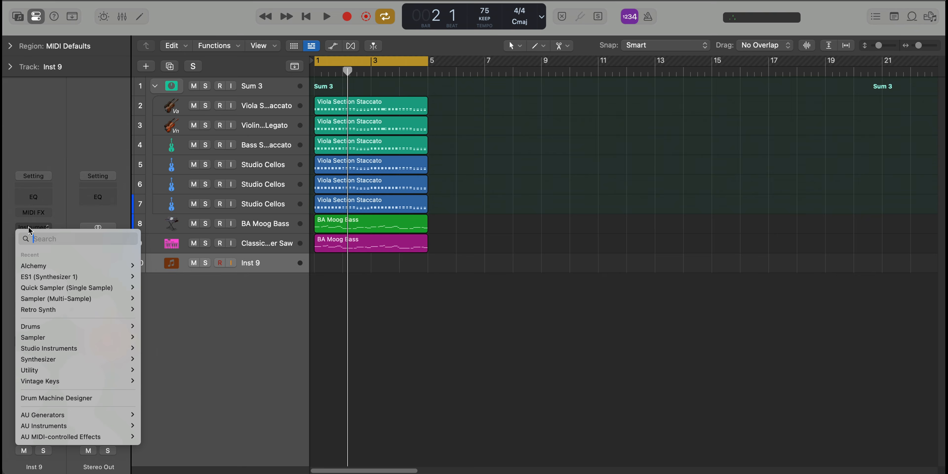
pyautogui.write('es1')
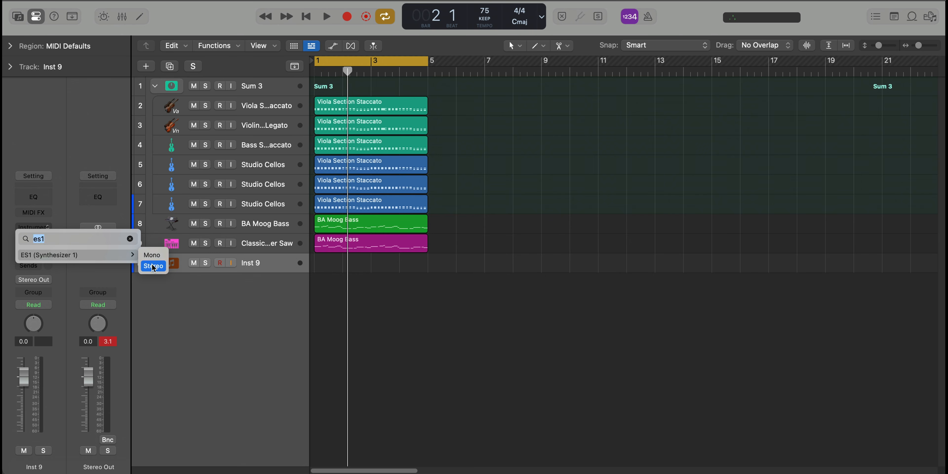
pyautogui.click(152, 255)
pyautogui.moveTo(494, 134); pyautogui.dragTo(456, 50)
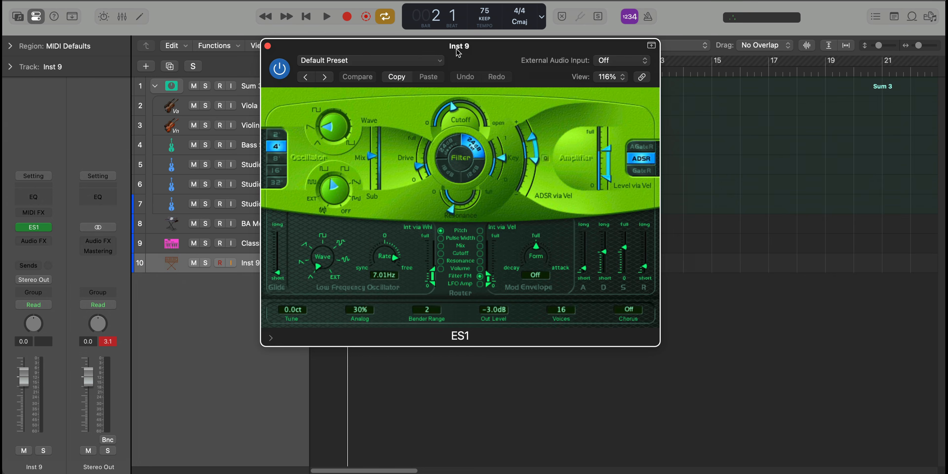
# Load the Sub Bass preset from ES1's 03 Synth Bass category
pyautogui.click(412, 62)
pyautogui.moveTo(426, 342)
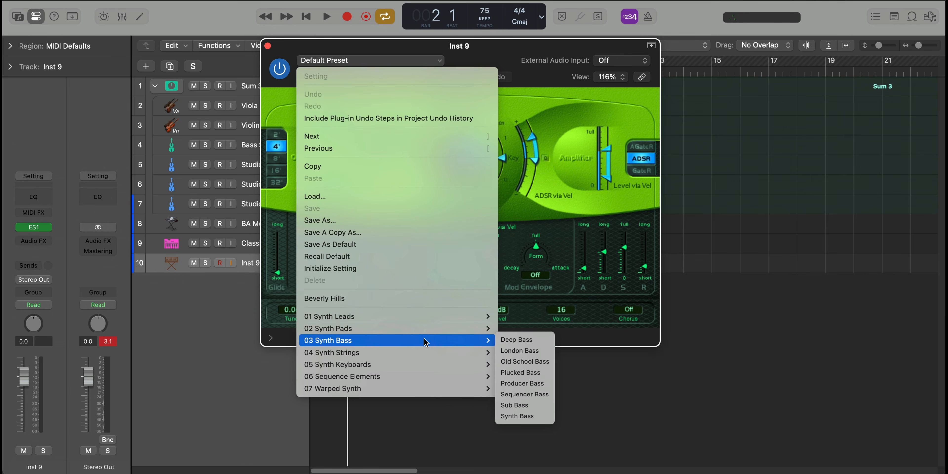
pyautogui.click(523, 409)
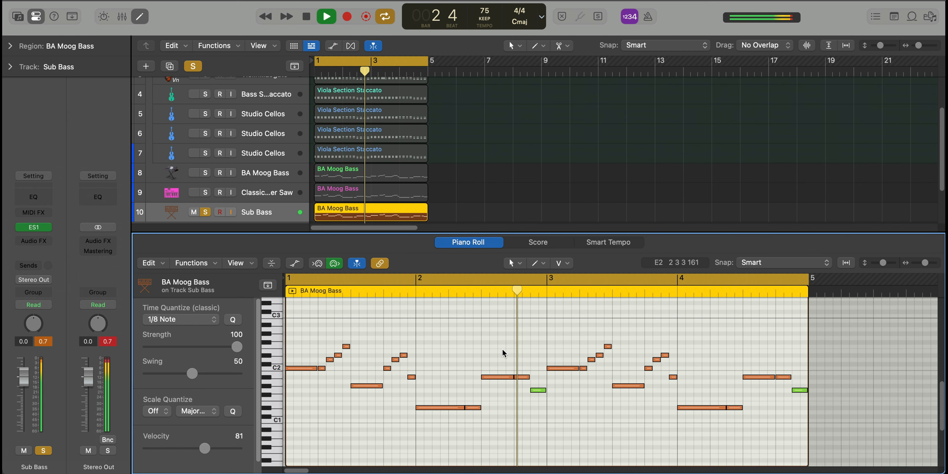
# Set the cycle range to bar 2 and shorten its first D#1 note in the Sub Bass region to a quarter note
pyautogui.press('space')
pyautogui.click(452, 283)
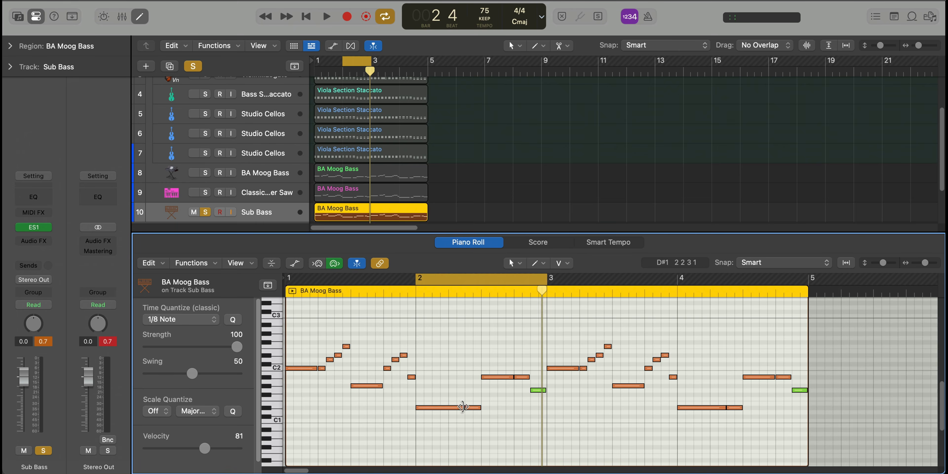
pyautogui.click(463, 407)
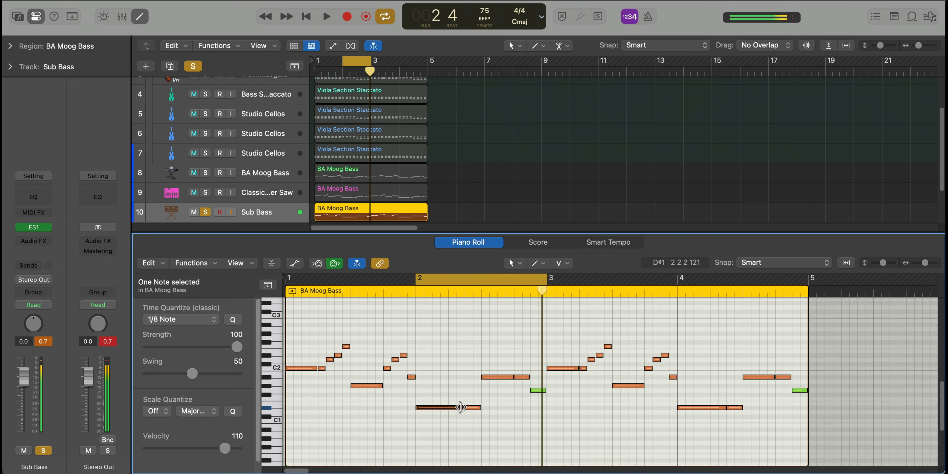
pyautogui.moveTo(463, 407)
pyautogui.mouseDown()
pyautogui.moveTo(447, 407)
pyautogui.moveTo(471, 413)
pyautogui.mouseUp()
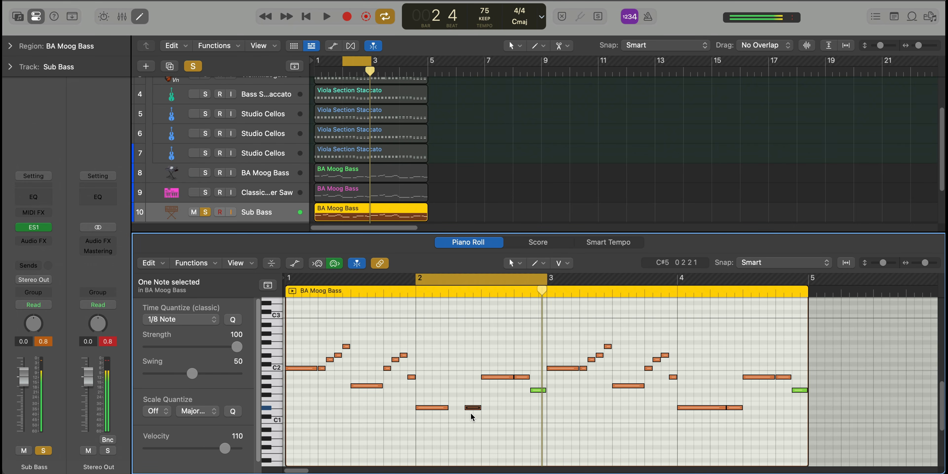
# Replace the second D#1 in bar 2 with a beat-2 fill of sixteenths on D#3, G3, A#2 and G2, and play it
pyautogui.scroll(3, 464, 402)
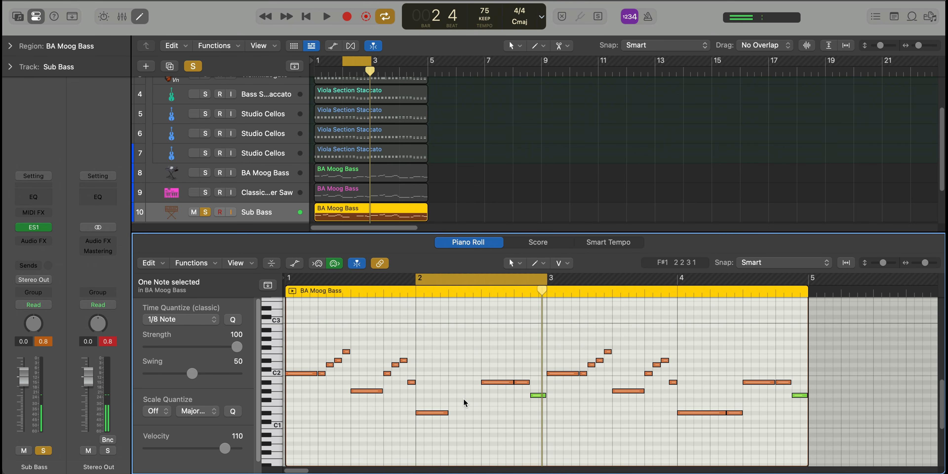
pyautogui.keyDown('super'); pyautogui.click(452, 323); pyautogui.keyUp('super')
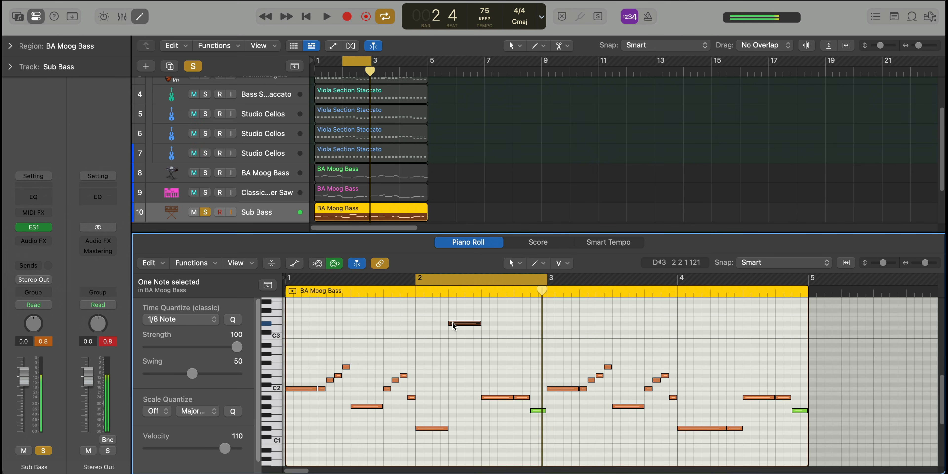
pyautogui.moveTo(477, 323); pyautogui.dragTo(476, 374)
pyautogui.scroll(1, 461, 335)
pyautogui.scroll(2, 463, 336)
pyautogui.keyDown('super'); pyautogui.click(459, 324); pyautogui.keyUp('super')
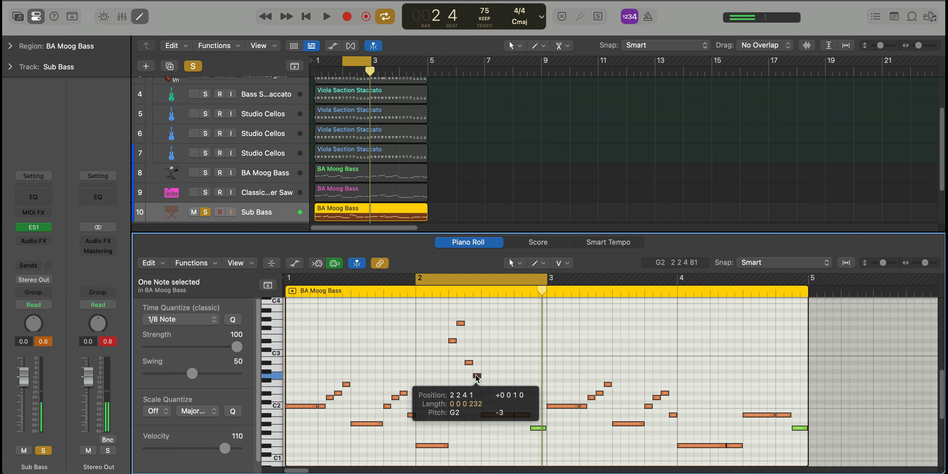
pyautogui.press('space')
# Shorten the Sub Bass region to its first two bars and repeat it to fill bars 3 and 4
pyautogui.press('super+Up')
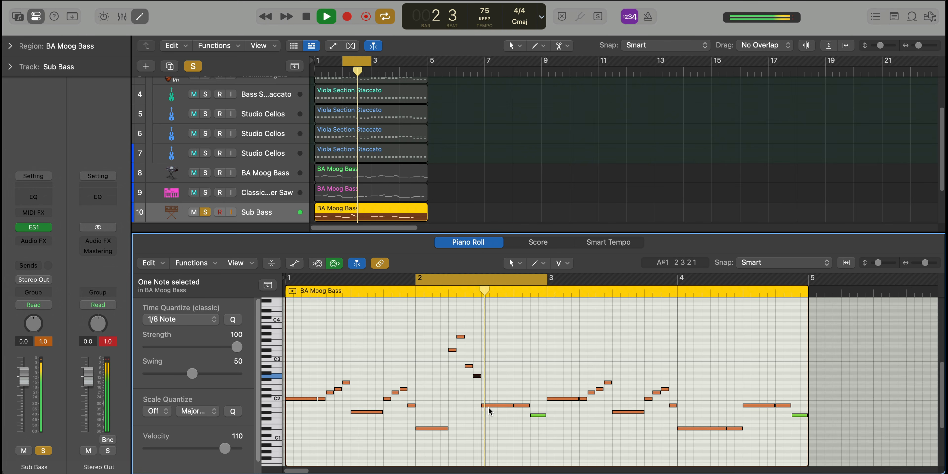
pyautogui.press('super+Up')
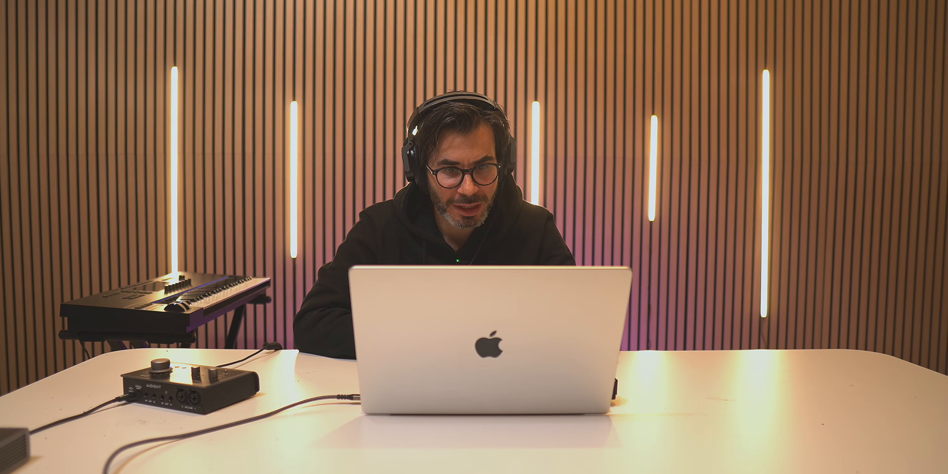
pyautogui.moveTo(428, 263); pyautogui.dragTo(349, 266)
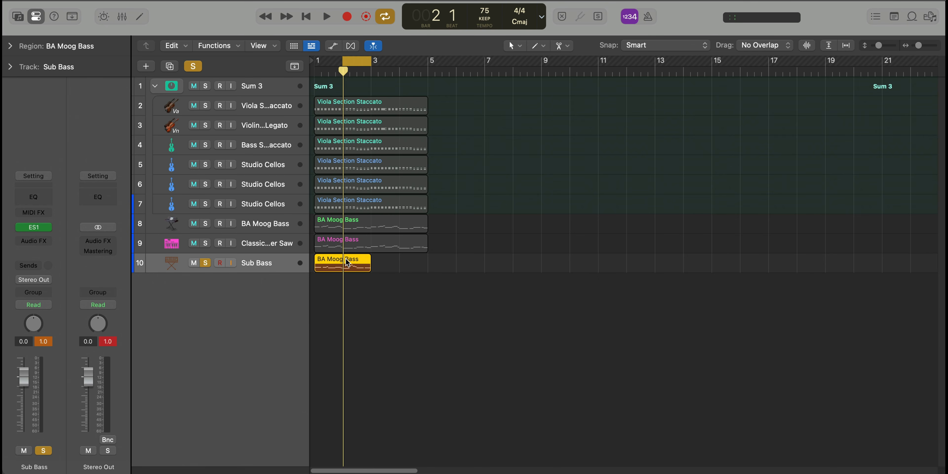
pyautogui.press('super+r')
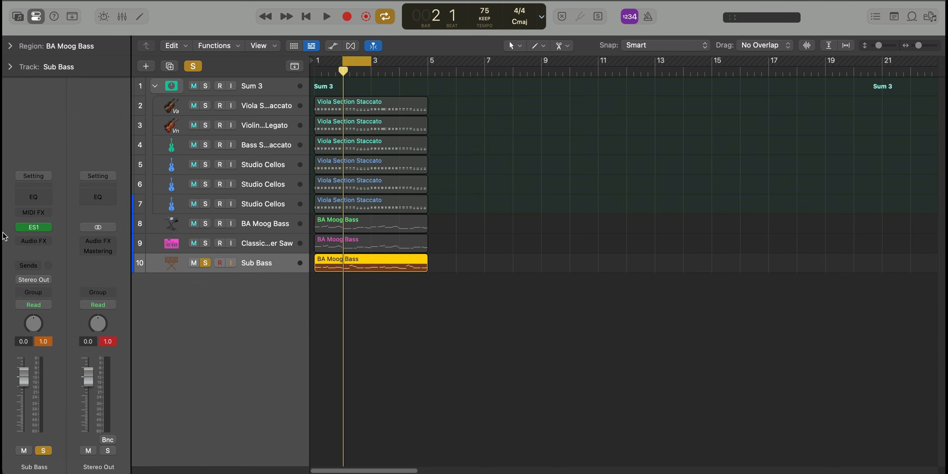
# Examine the ES1 settings of the Sub Bass while bar 2 loops, and close the instrument
pyautogui.click(33, 228)
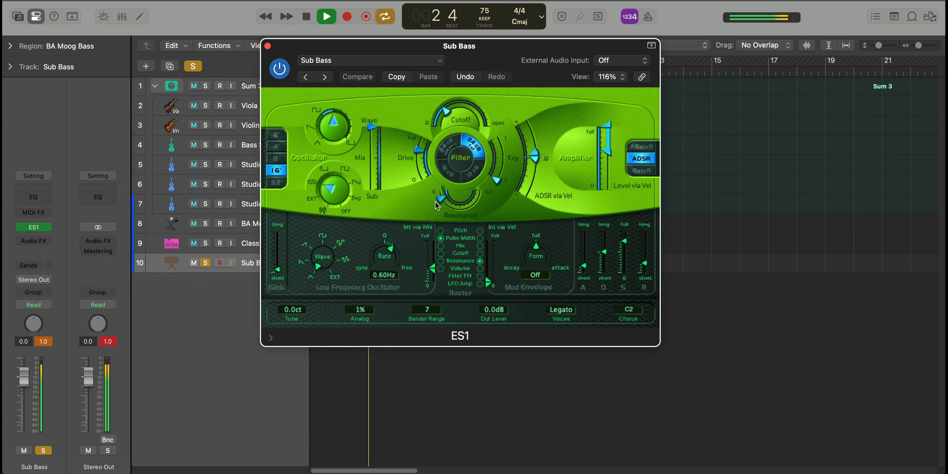
pyautogui.click(267, 46)
pyautogui.press('space')
# Add a Channel EQ to the Sub Bass and pull its high-cut filter down into the low frequencies
pyautogui.click(40, 199)
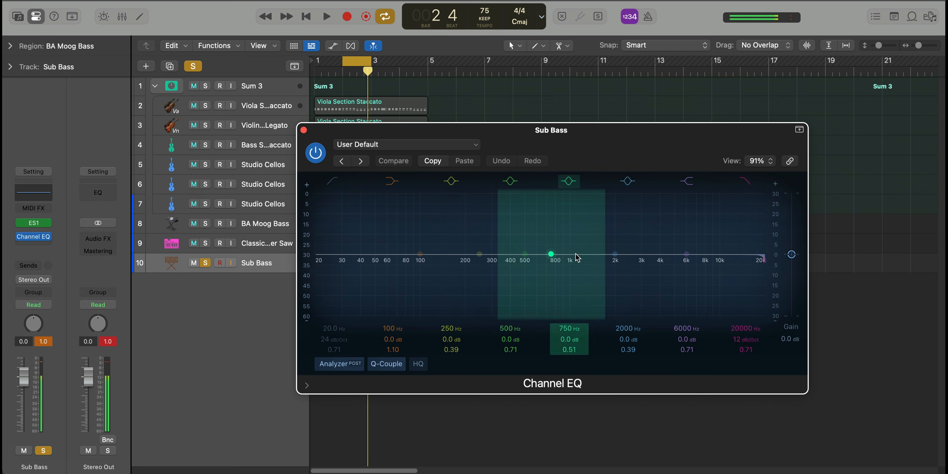
pyautogui.moveTo(764, 261); pyautogui.dragTo(460, 262)
pyautogui.click(303, 130)
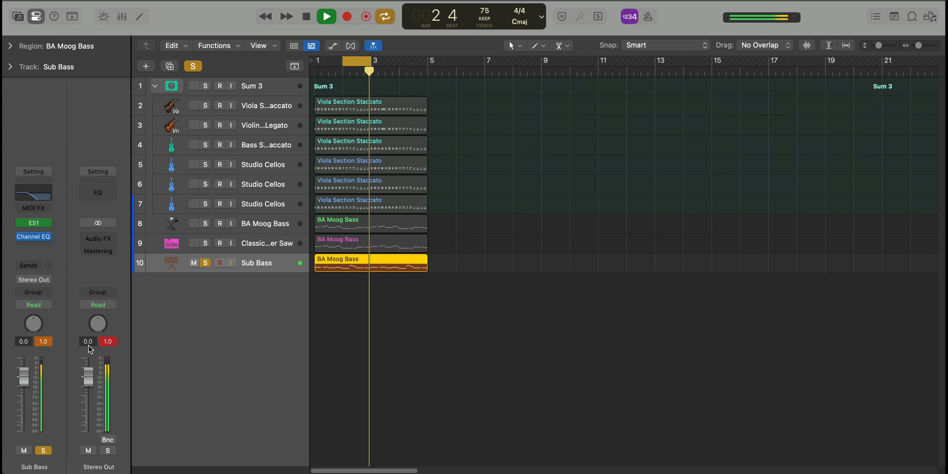
# Solo the Classic Super Saw and BA Moog Bass alongside the Sub Bass, and lower the Sub Bass level to -2.0 dB
pyautogui.click(206, 244)
pyautogui.click(206, 224)
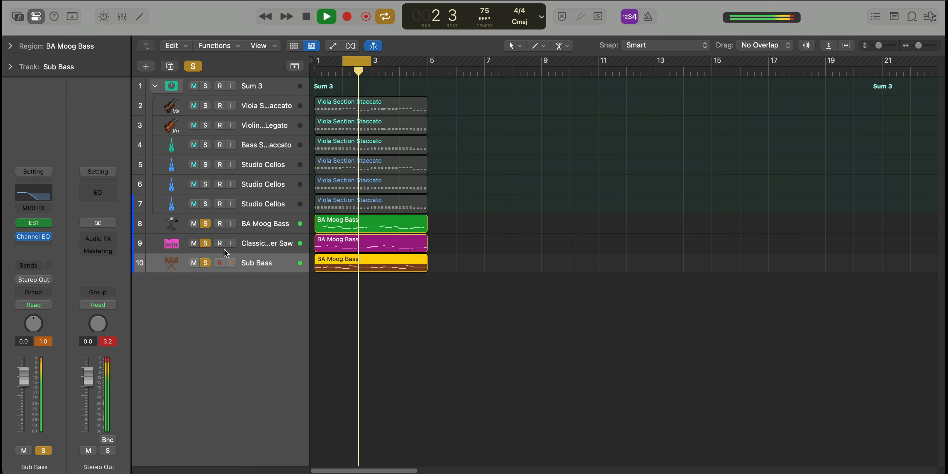
pyautogui.moveTo(27, 379); pyautogui.dragTo(28, 386)
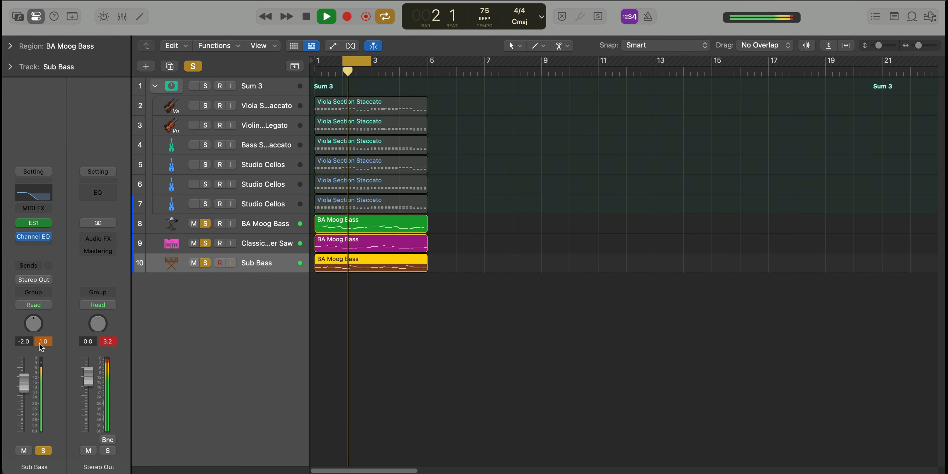
pyautogui.press('space')
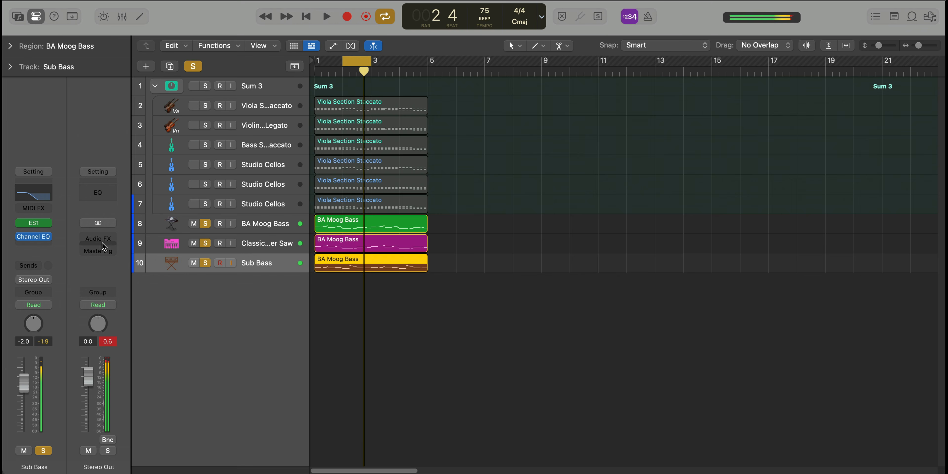
# Insert an Adaptive Limiter on the Stereo Out with 1.1 dB gain and a -0.1 dB out ceiling, and play it
pyautogui.click(101, 239)
pyautogui.write('ada')
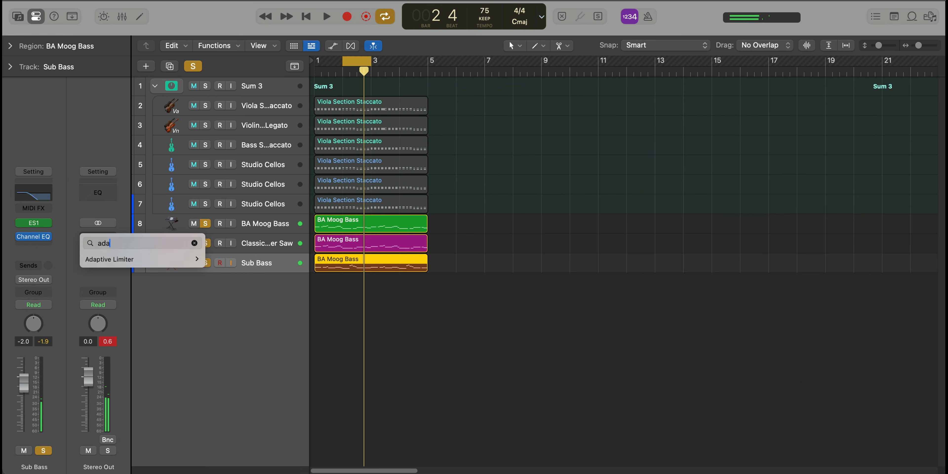
pyautogui.press('Down')
pyautogui.press('Right')
pyautogui.press('Return')
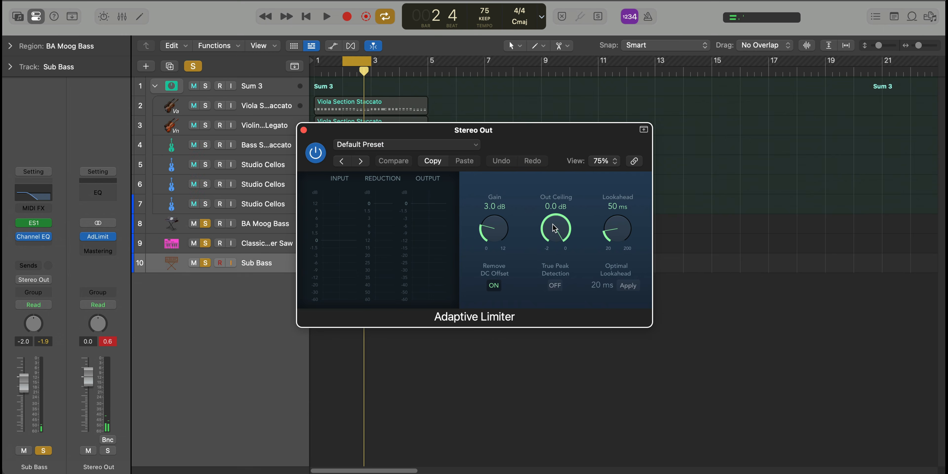
pyautogui.moveTo(510, 236); pyautogui.dragTo(495, 247)
pyautogui.press('space')
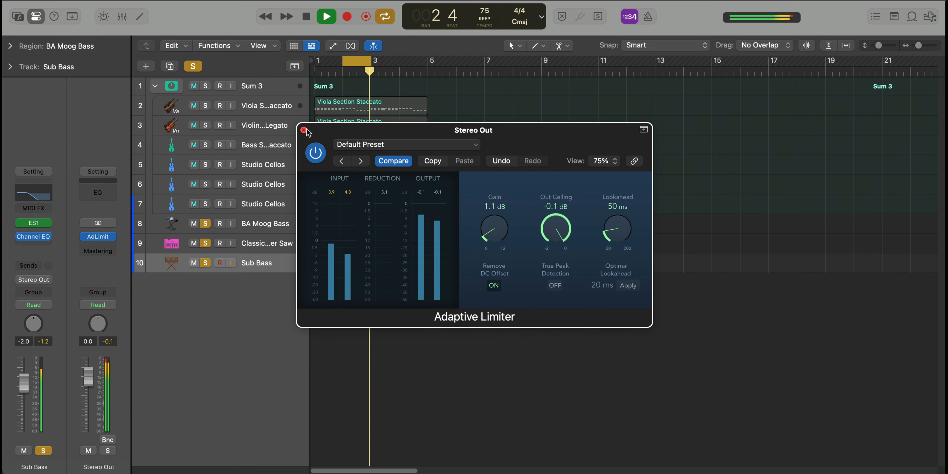
pyautogui.click(305, 130)
# Unsolo the three bass tracks and set the cycle range to bars 1 through 4
pyautogui.moveTo(206, 263); pyautogui.dragTo(208, 223)
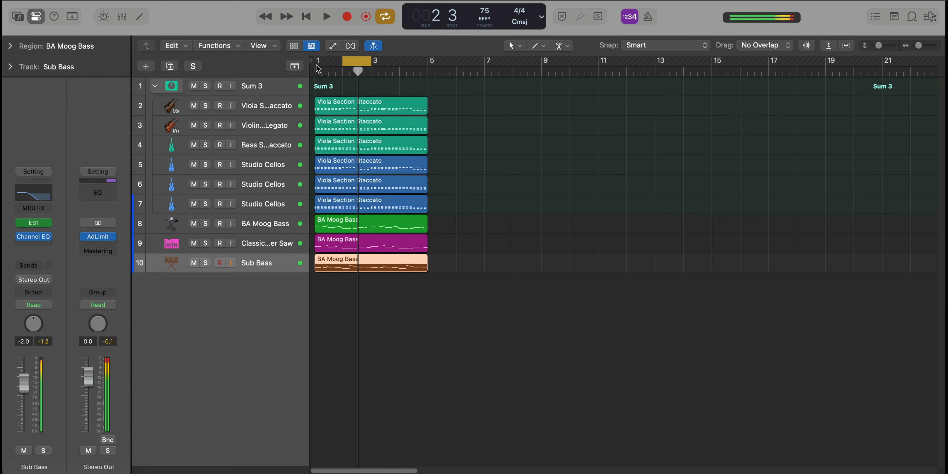
pyautogui.moveTo(317, 62); pyautogui.dragTo(428, 62)
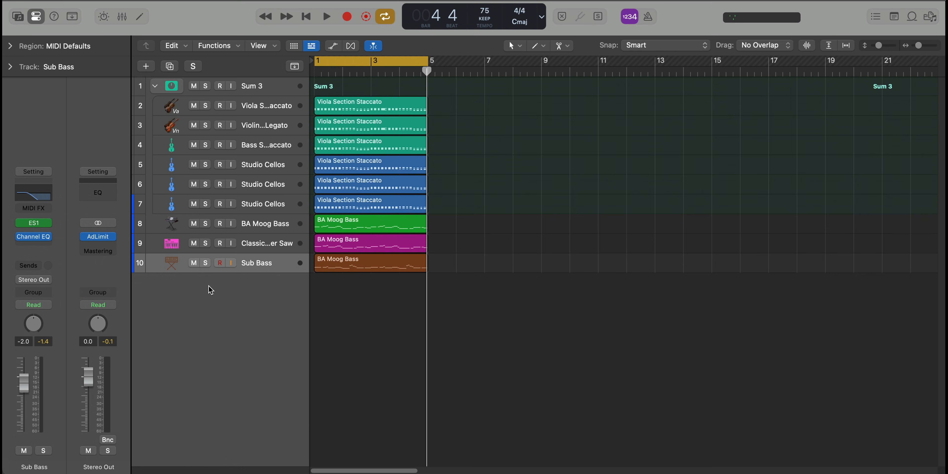
# Create a new software instrument track below the Sub Bass and load ES2 on it
pyautogui.doubleClick(208, 286)
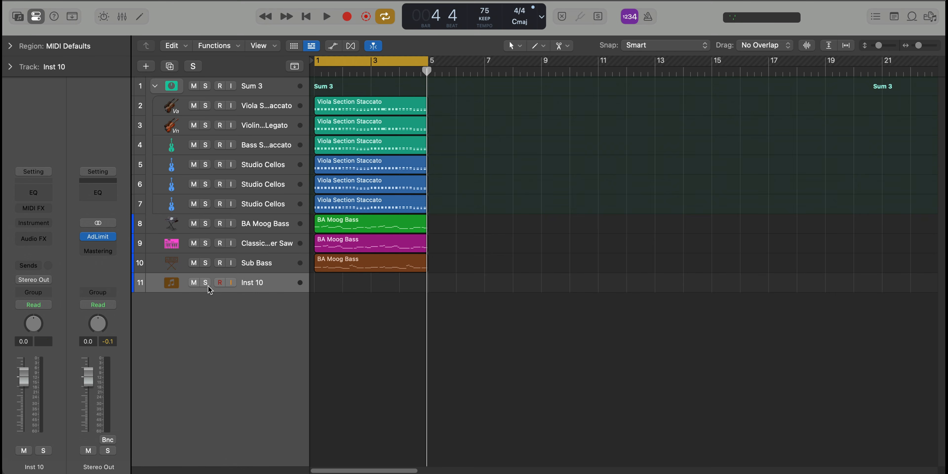
pyautogui.hotkey('ctrl', 'shift', 'i')
pyautogui.write('es2')
pyautogui.press('Return')
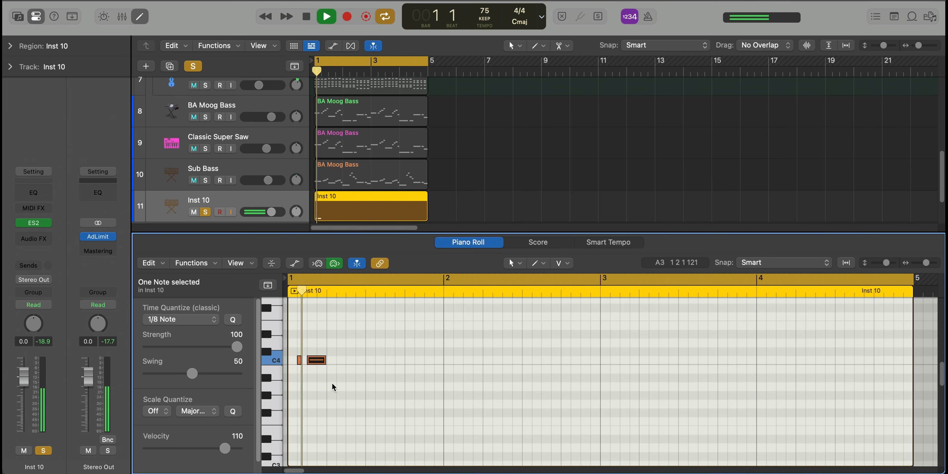
# Copy the two-note C4 figure of the Inst 10 region to beat 2 on C4 and to beat 3 on G#3
pyautogui.press('space')
pyautogui.moveTo(341, 372)
pyautogui.mouseDown()
pyautogui.moveTo(300, 359)
pyautogui.moveTo(360, 360)
pyautogui.moveTo(334, 360)
pyautogui.moveTo(351, 360)
pyautogui.mouseUp()
pyautogui.press('space')
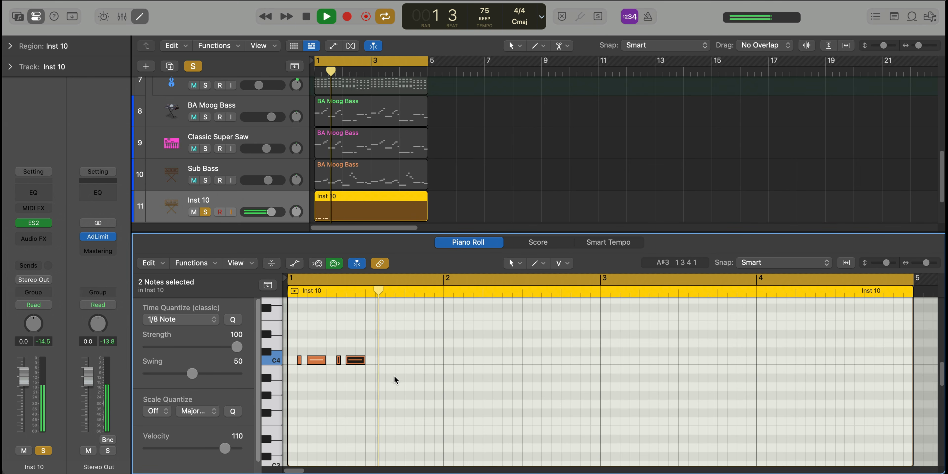
pyautogui.moveTo(383, 370); pyautogui.dragTo(396, 400)
pyautogui.press('space')
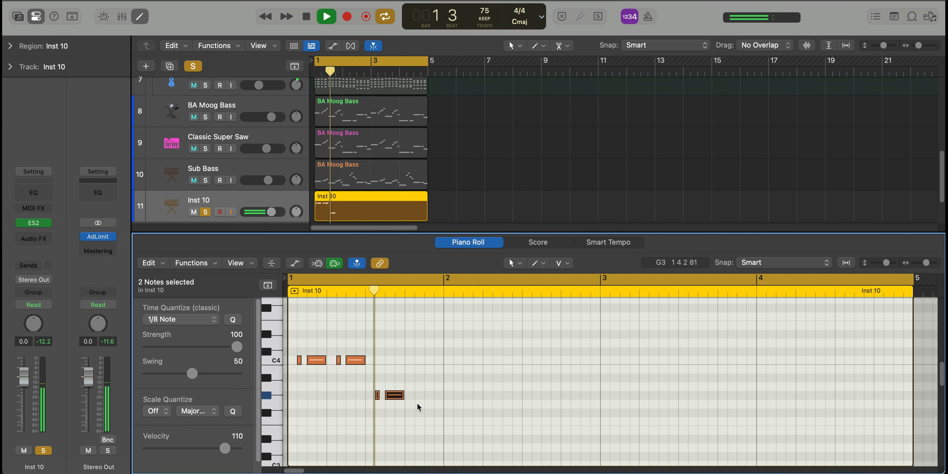
# Continue the two-note figure on D#4 at beat 4 of bar 1 and on A#3 at the start of bar 2
pyautogui.press('space')
pyautogui.moveTo(393, 398); pyautogui.dragTo(431, 341)
pyautogui.press('space')
pyautogui.press('space')
pyautogui.press('space')
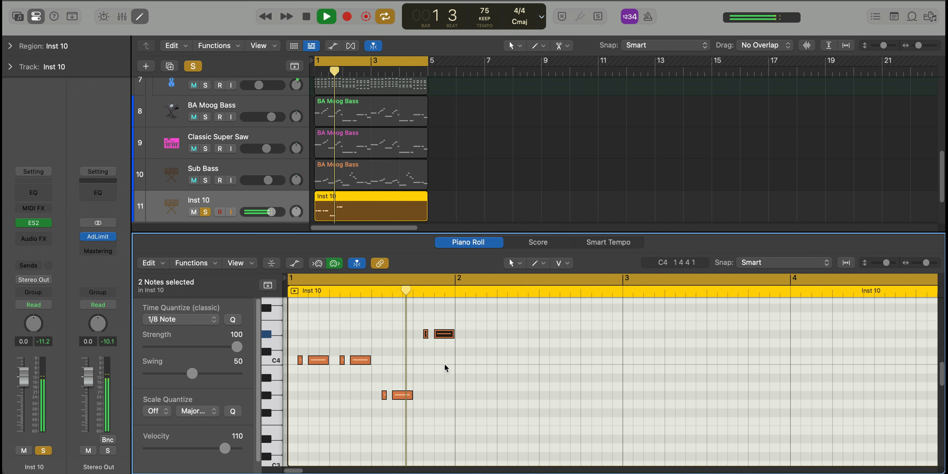
pyautogui.press('space')
pyautogui.moveTo(467, 365); pyautogui.dragTo(487, 383)
pyautogui.press('space')
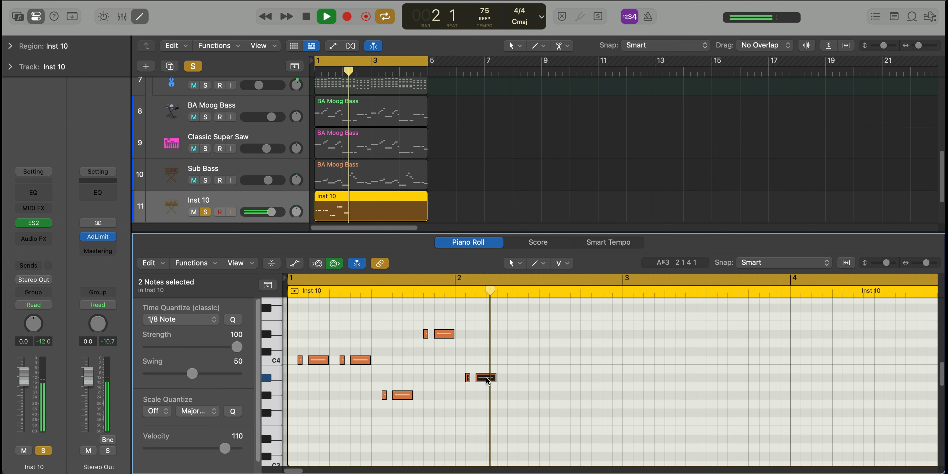
# Fill bar 2 with the figure on A#3 for beats 2 and 3 and B3 for beat 4, and select all notes
pyautogui.moveTo(486, 378); pyautogui.dragTo(611, 395)
pyautogui.press('space')
pyautogui.press('space')
pyautogui.press('space')
pyautogui.press('space')
pyautogui.press('super+a')
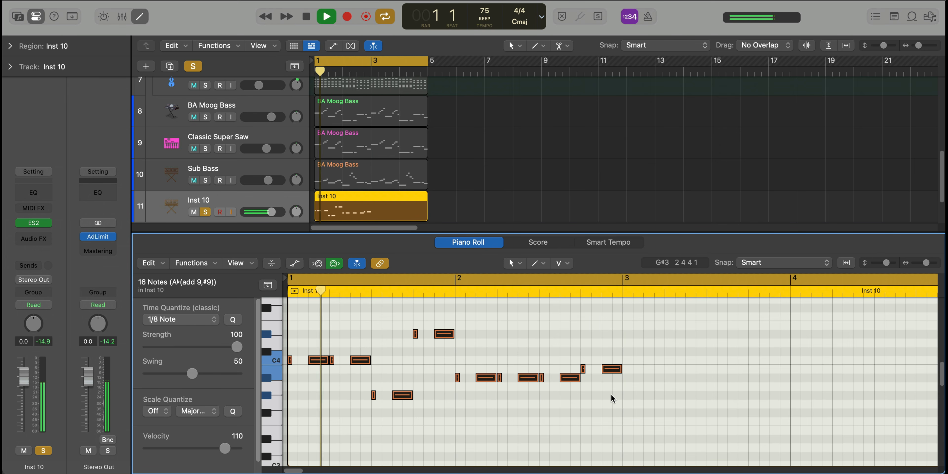
# Set the time quantize of the Inst 10 notes to 1/16 Note and audition the end of bar 2
pyautogui.click(180, 319)
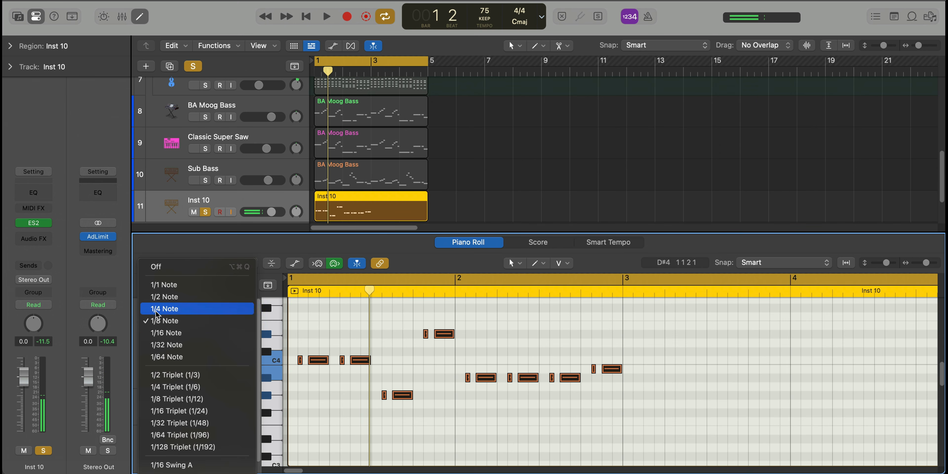
pyautogui.click(180, 333)
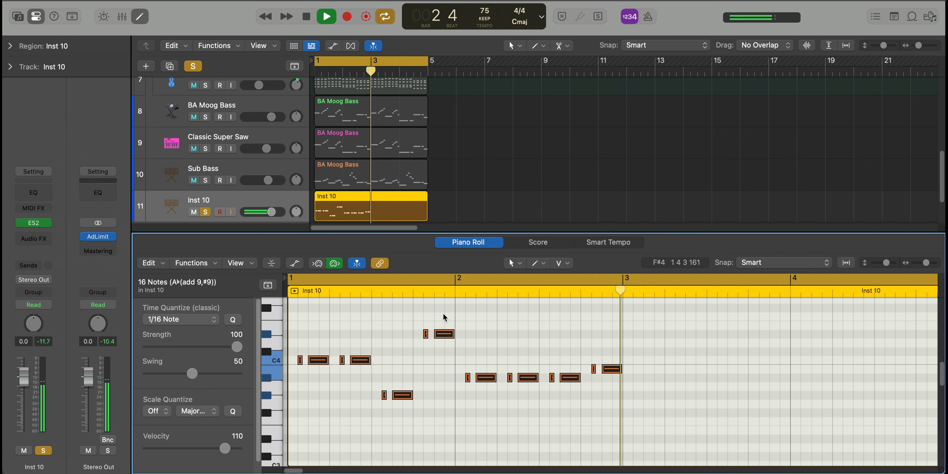
pyautogui.press('space')
pyautogui.moveTo(621, 386); pyautogui.dragTo(595, 356)
pyautogui.press('space')
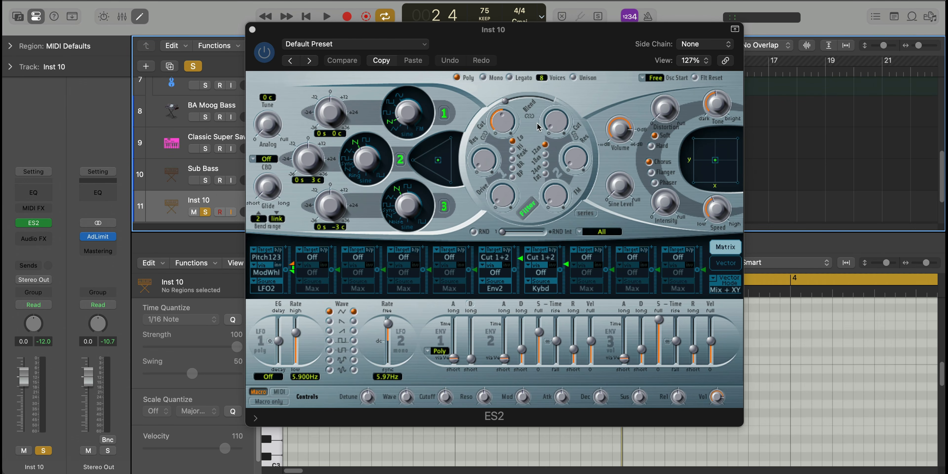
# Switch ES2 to Mono with Unison, and raise its Analog amount and filter cutoff while listening
pyautogui.click(482, 78)
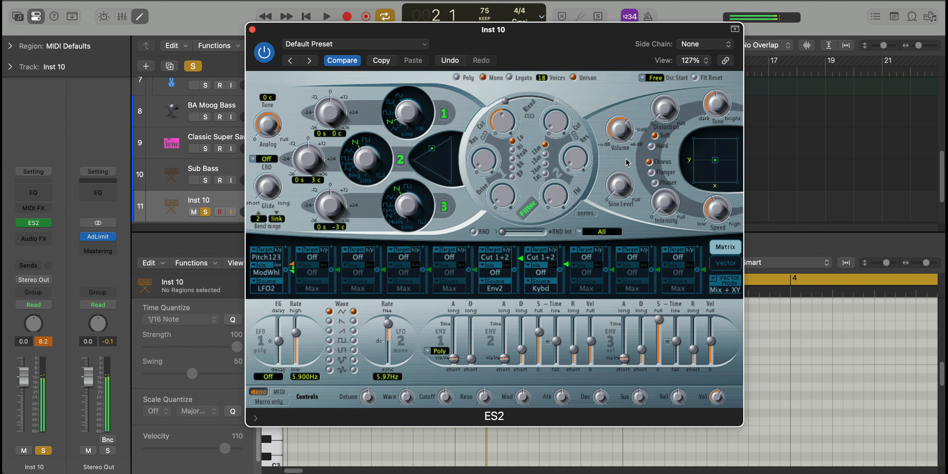
pyautogui.press('space')
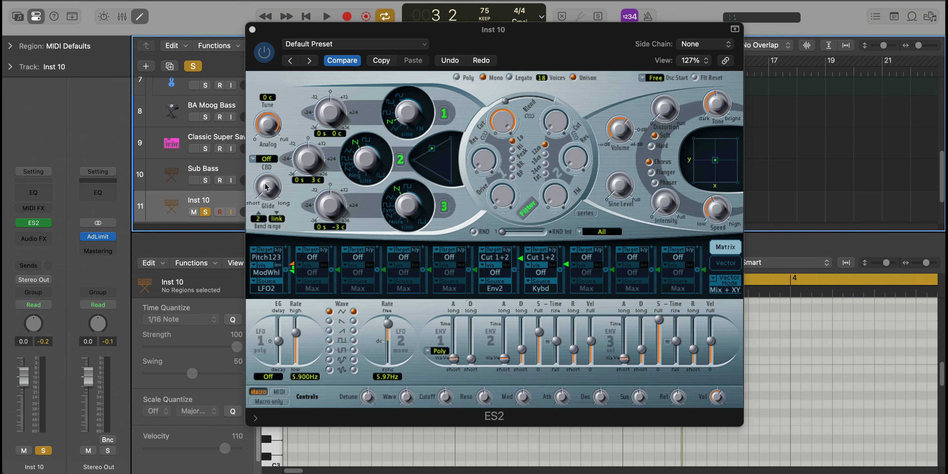
pyautogui.press('space')
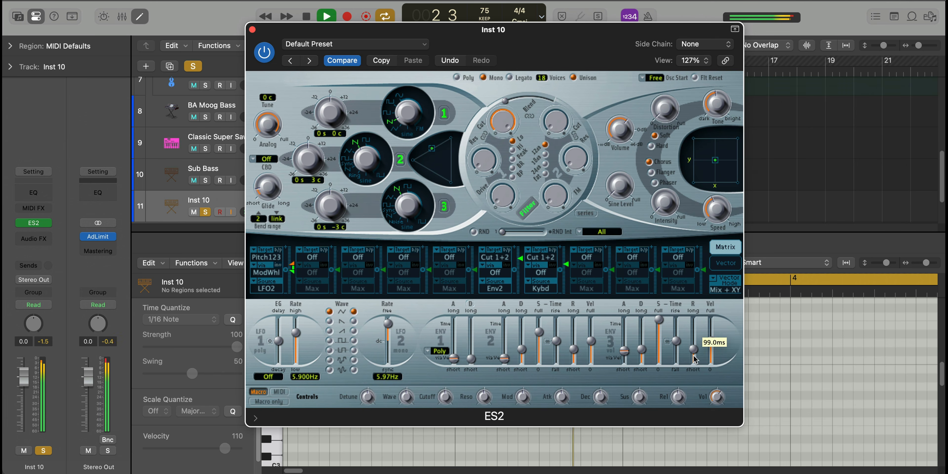
# Shorten the ES2 Env 3 release, lengthen its attack slightly, and close the instrument
pyautogui.moveTo(694, 358); pyautogui.dragTo(696, 407)
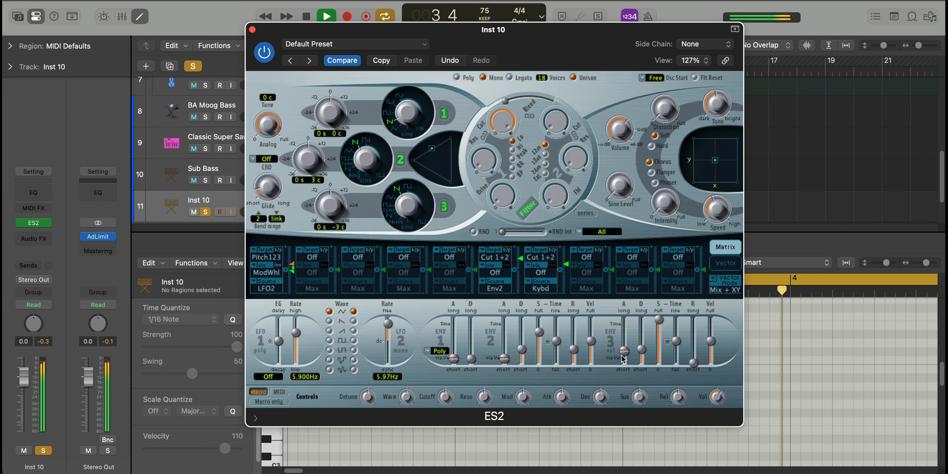
pyautogui.moveTo(625, 352); pyautogui.dragTo(644, 345)
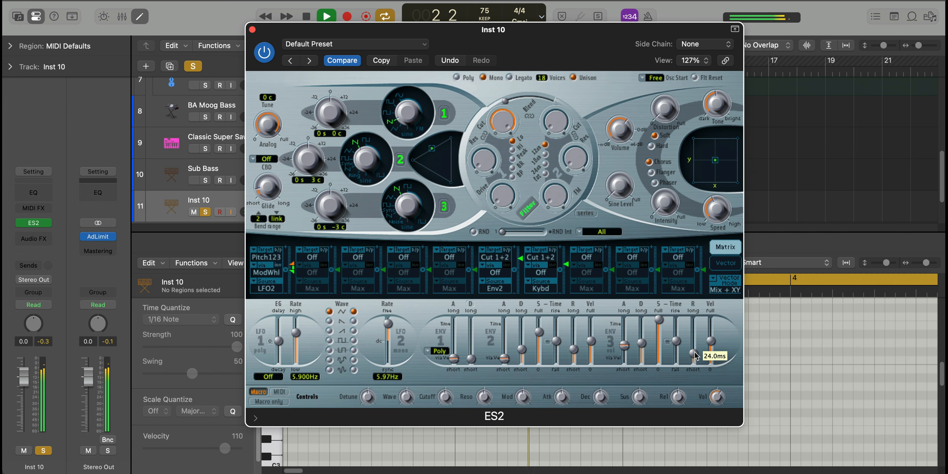
pyautogui.click(253, 29)
# Unsolo Inst 10, play the full arrangement, and review the ES2 settings in context
pyautogui.press('x')
pyautogui.press('x')
pyautogui.click(204, 401)
pyautogui.press('space')
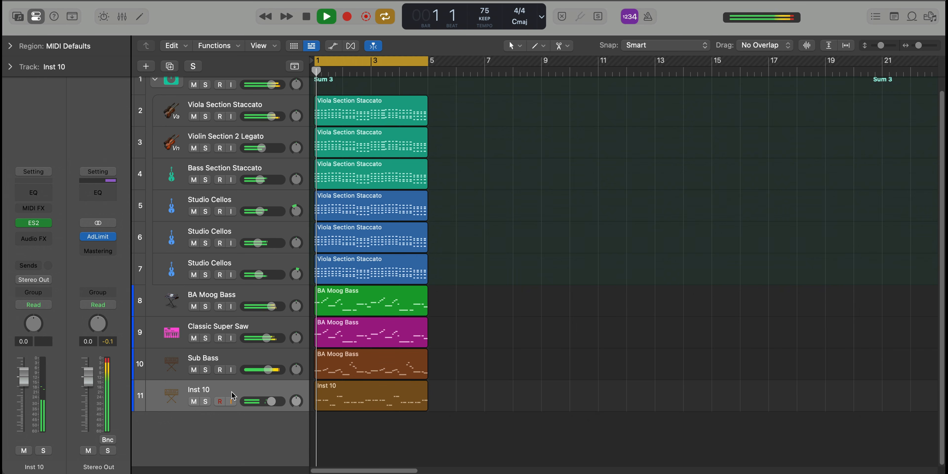
pyautogui.click(39, 223)
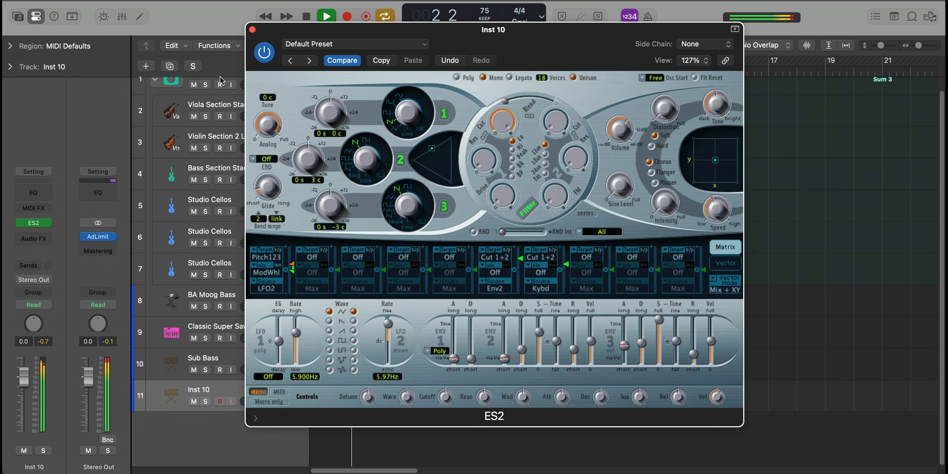
pyautogui.press('super+w')
# Raise the Sum 3 string stack's level to -3.3 dB and reset its peak reading
pyautogui.scroll(1, 230, 92)
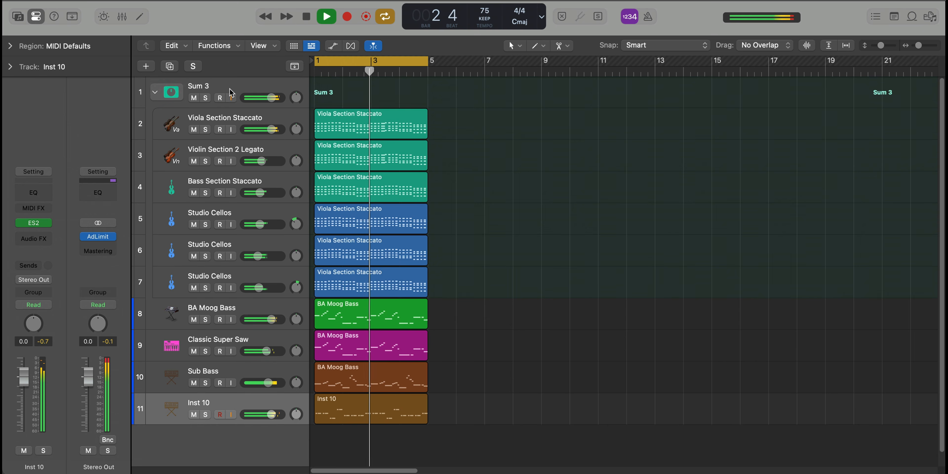
pyautogui.click(230, 91)
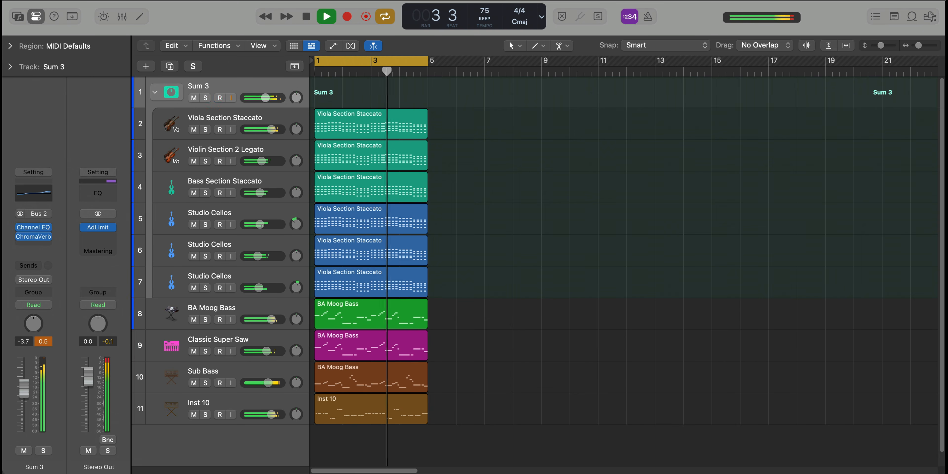
pyautogui.moveTo(24, 388); pyautogui.dragTo(24, 387)
pyautogui.click(42, 342)
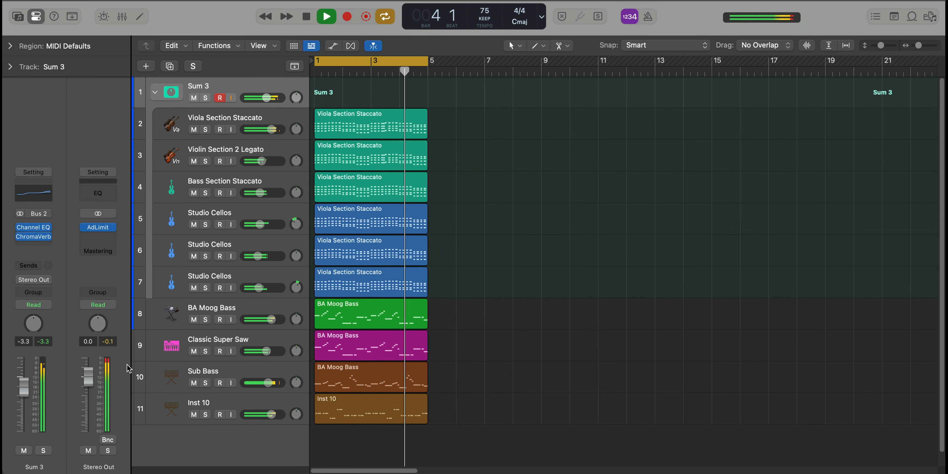
# Load the Grand Organ patch from Vintage B3 Organ on the new Inst 11 track and close the Library
pyautogui.scroll(1, 293, 397)
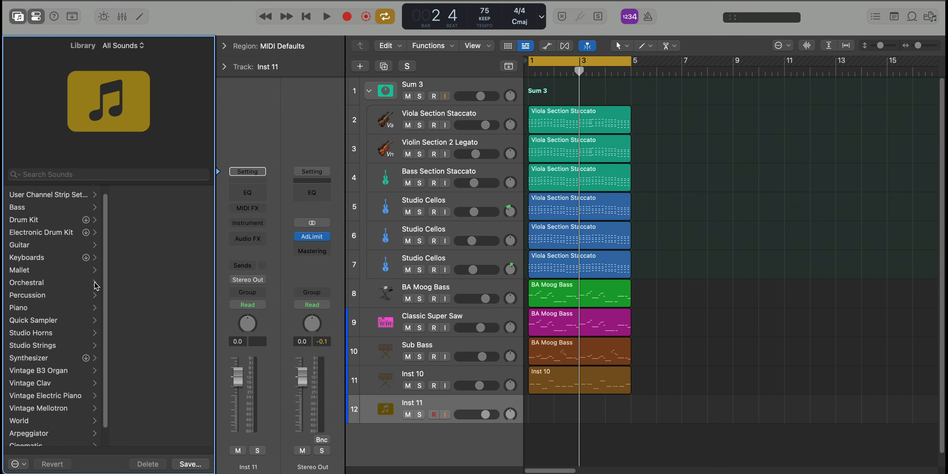
pyautogui.click(47, 370)
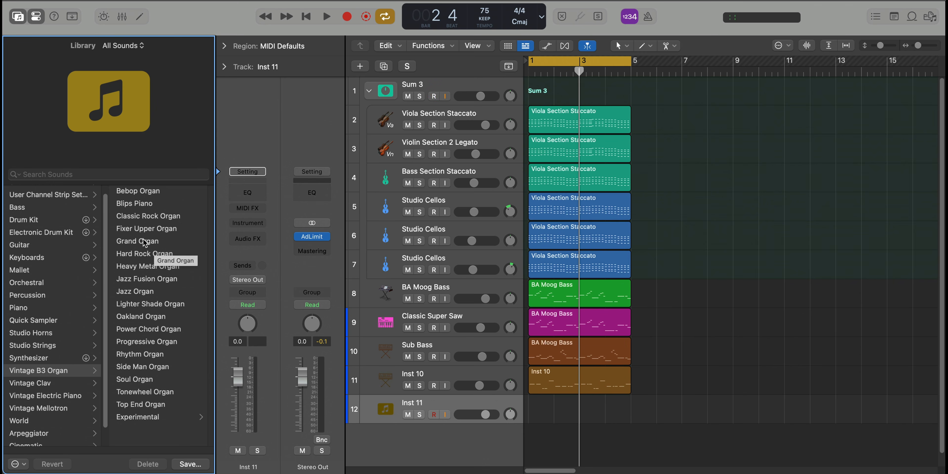
pyautogui.click(161, 241)
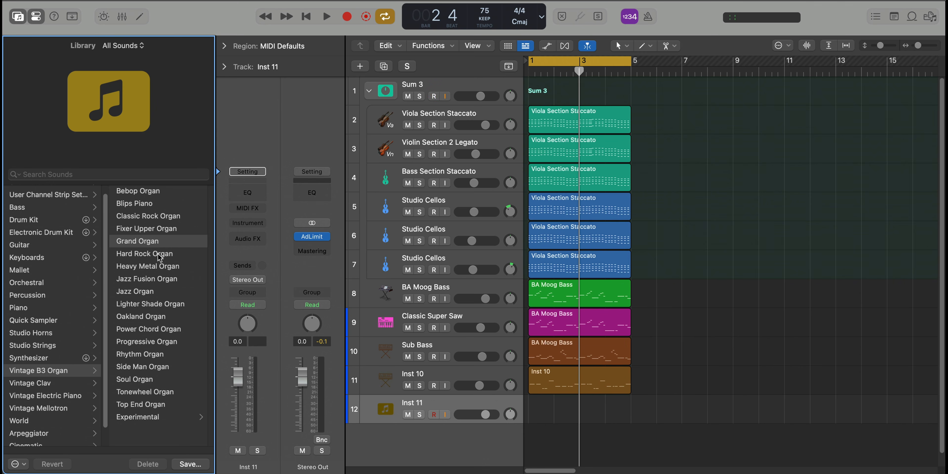
pyautogui.click(26, 17)
# Copy the Viola Section Staccato region to the Grand Organ track, solo that track, and open the copy for note editing
pyautogui.moveTo(343, 121); pyautogui.dragTo(342, 411)
pyautogui.click(205, 415)
pyautogui.doubleClick(340, 410)
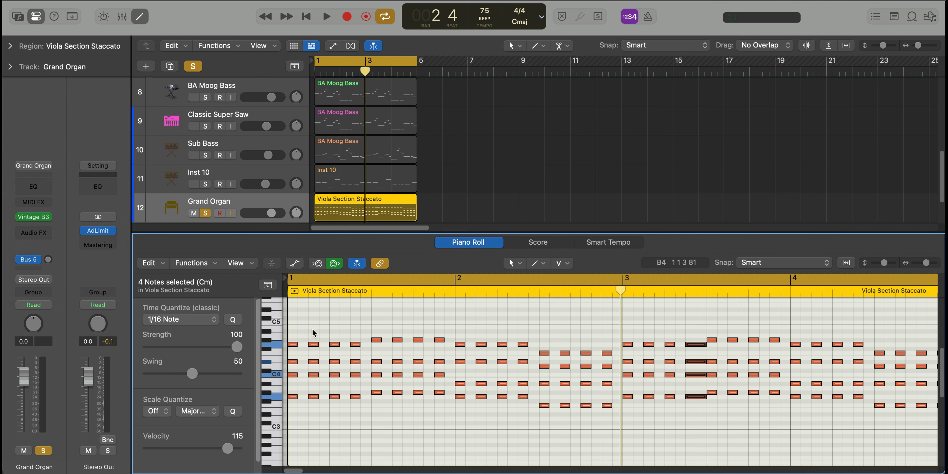
# Delete the repeated notes in bars 1 and 2 of the organ region, keeping only the first chord of each half bar
pyautogui.moveTo(308, 329); pyautogui.dragTo(360, 415)
pyautogui.press('Delete')
pyautogui.moveTo(392, 329); pyautogui.dragTo(444, 412)
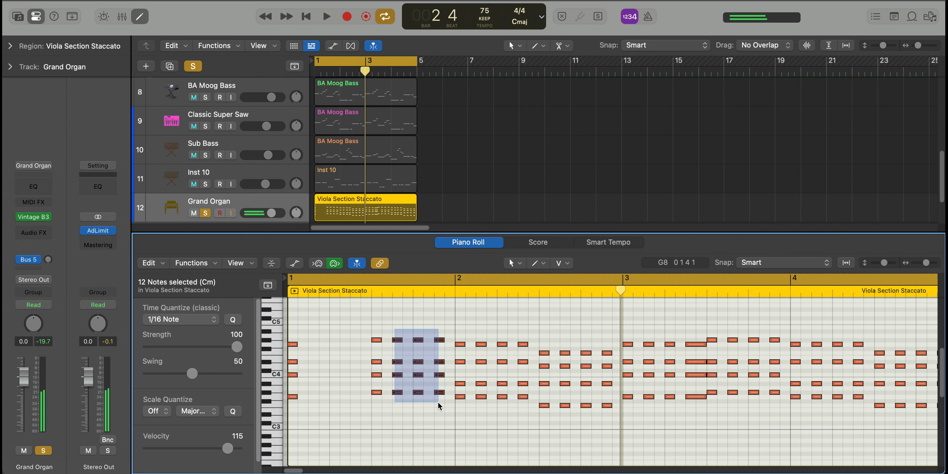
pyautogui.press('Delete')
pyautogui.moveTo(476, 337); pyautogui.dragTo(527, 406)
pyautogui.press('Delete')
pyautogui.moveTo(559, 338); pyautogui.dragTo(612, 426)
pyautogui.press('Delete')
pyautogui.keyDown('ctrl'); pyautogui.keyDown('alt'); pyautogui.click(603, 399); pyautogui.keyUp('alt'); pyautogui.keyUp('ctrl')
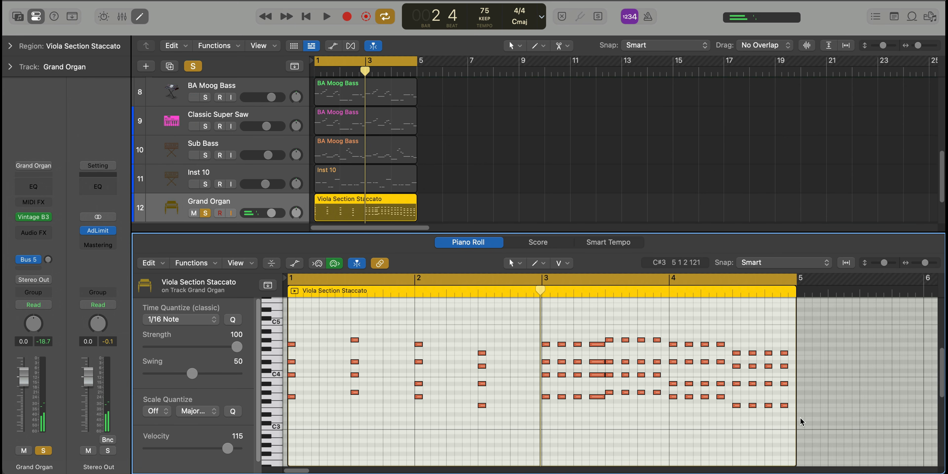
# Replace the notes in bars 3 and 4 of the organ region with a copy of the chords from bars 1 and 2
pyautogui.moveTo(808, 425); pyautogui.dragTo(536, 321)
pyautogui.press('Delete')
pyautogui.moveTo(536, 425); pyautogui.dragTo(289, 318)
pyautogui.moveTo(293, 361); pyautogui.dragTo(546, 361)
# Extend all the organ notes legato so each chord sustains until the next one, and play the region from the start
pyautogui.click(499, 340)
pyautogui.press('super+a')
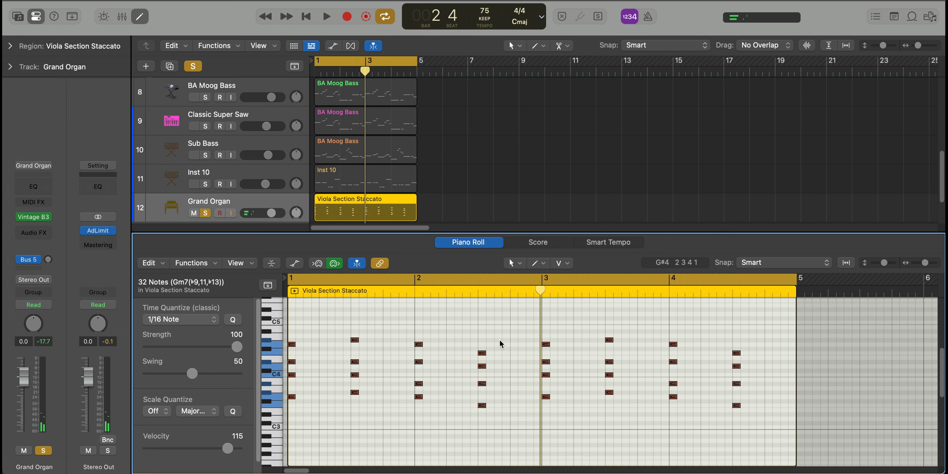
pyautogui.hotkey('shift', '\\')
pyautogui.press('Return')
pyautogui.press('Return')
pyautogui.press('space')
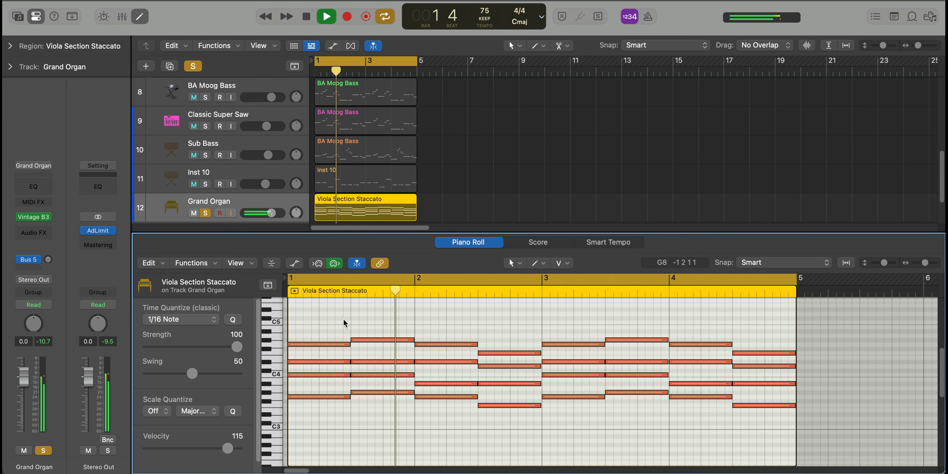
# Set the velocity of all the organ notes to 64 and return playback to the start
pyautogui.moveTo(231, 448); pyautogui.dragTo(197, 445)
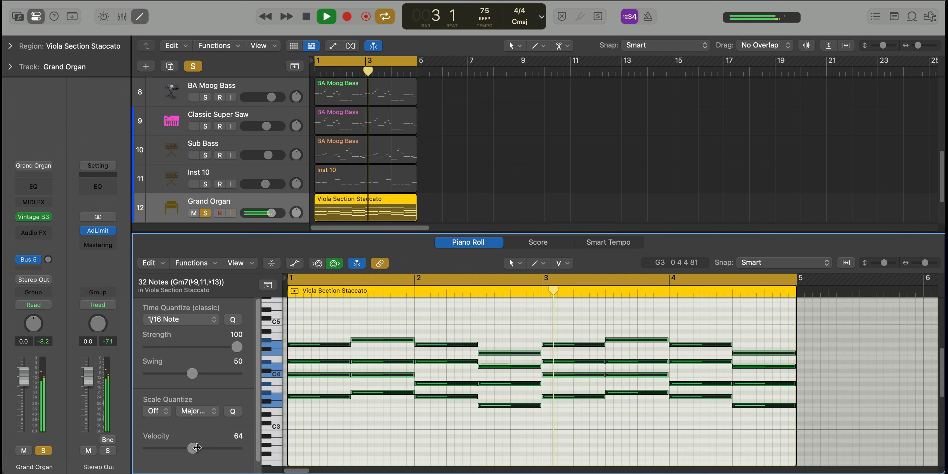
pyautogui.click(334, 454)
pyautogui.press('Return')
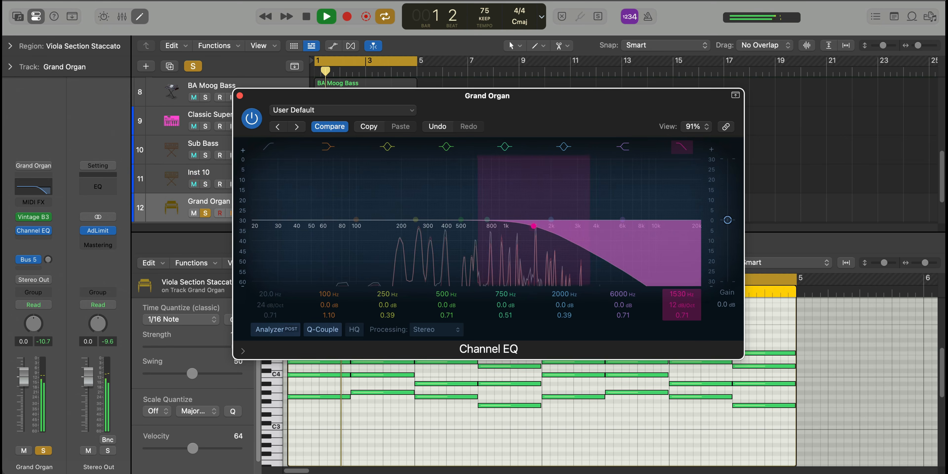
# Shape the Grand Organ's Channel EQ with a high cut at 482 Hz and a low cut at 330 Hz during playback, and close the EQ
pyautogui.moveTo(534, 226); pyautogui.dragTo(459, 226)
pyautogui.moveTo(675, 290); pyautogui.dragTo(675, 293)
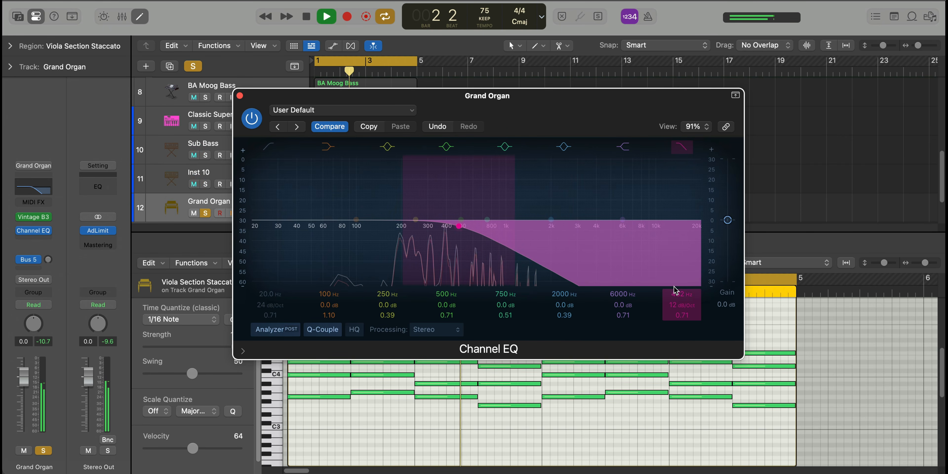
pyautogui.press('space')
pyautogui.click(273, 146)
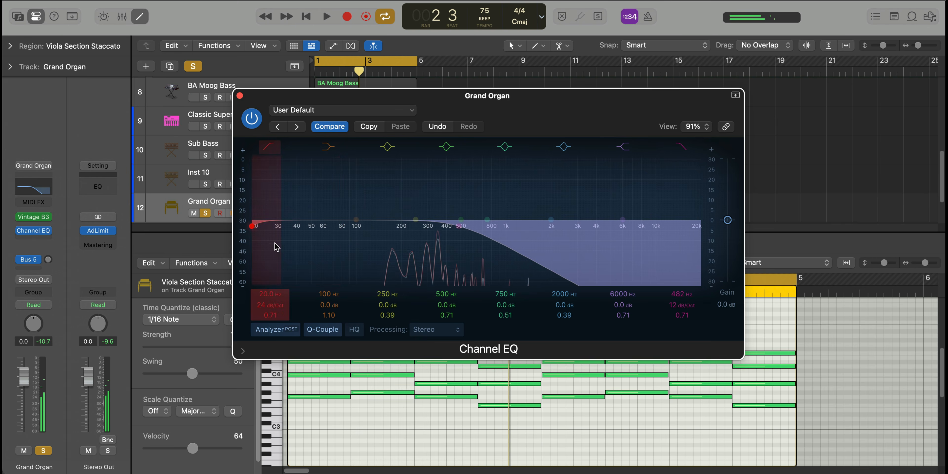
pyautogui.moveTo(273, 243); pyautogui.dragTo(435, 231)
pyautogui.press('space')
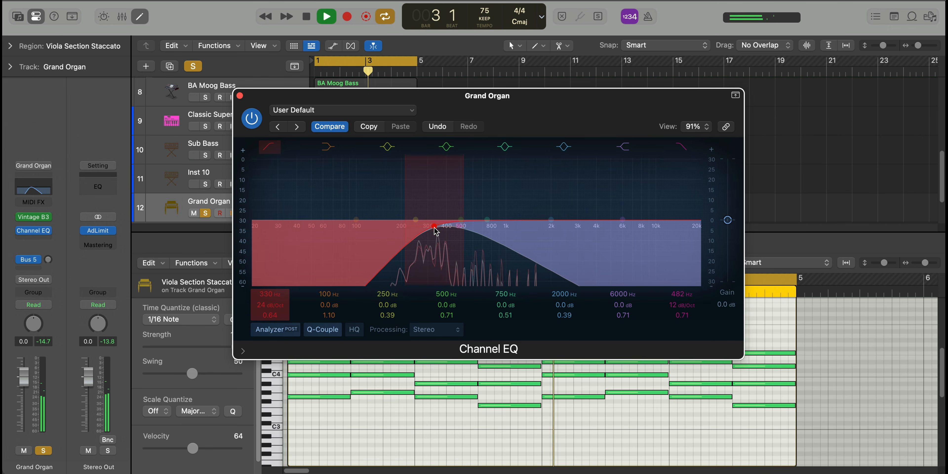
pyautogui.click(240, 97)
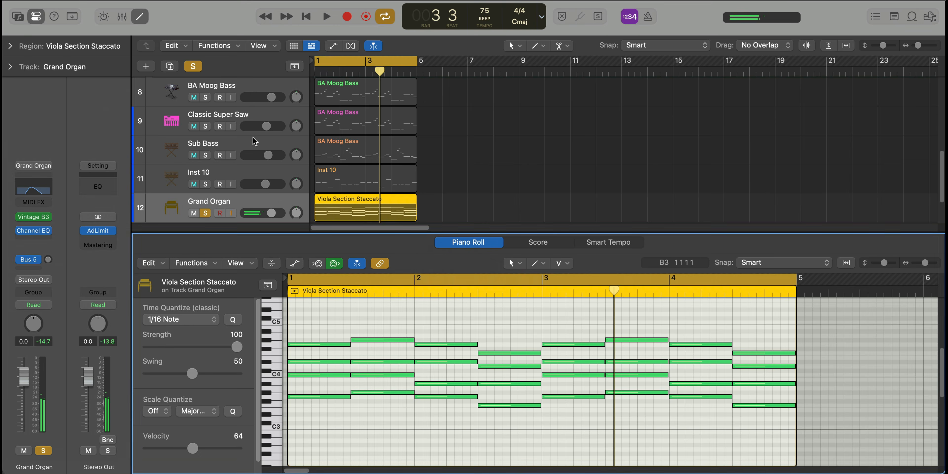
# Review the Vintage B3 organ settings during full-arrangement playback, and mute and unmute Grand Organ to compare the mix
pyautogui.press('e')
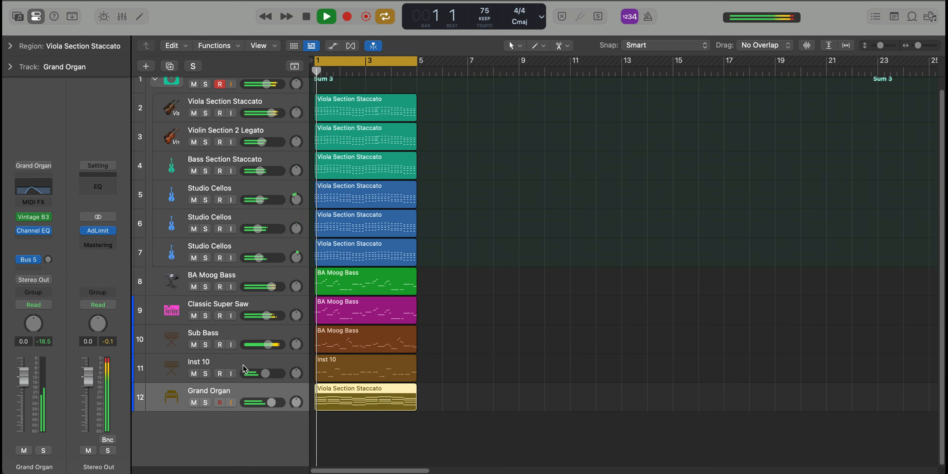
pyautogui.click(33, 216)
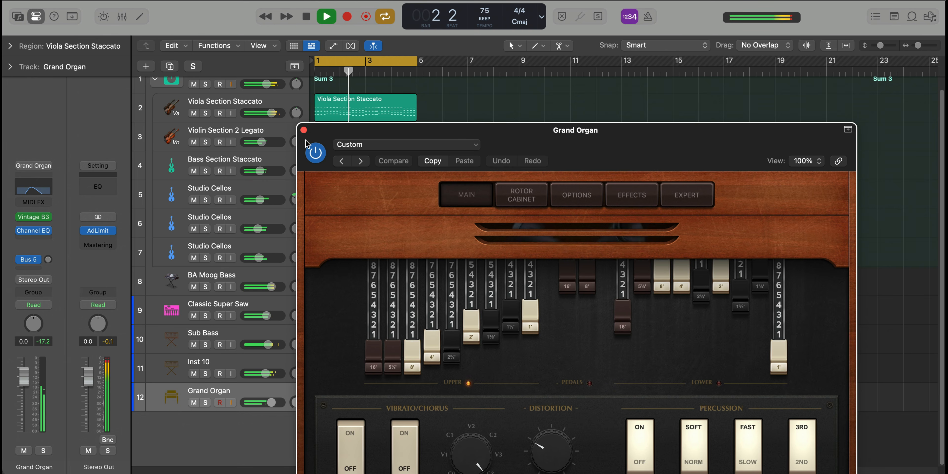
pyautogui.moveTo(332, 132); pyautogui.dragTo(250, 38)
pyautogui.click(221, 37)
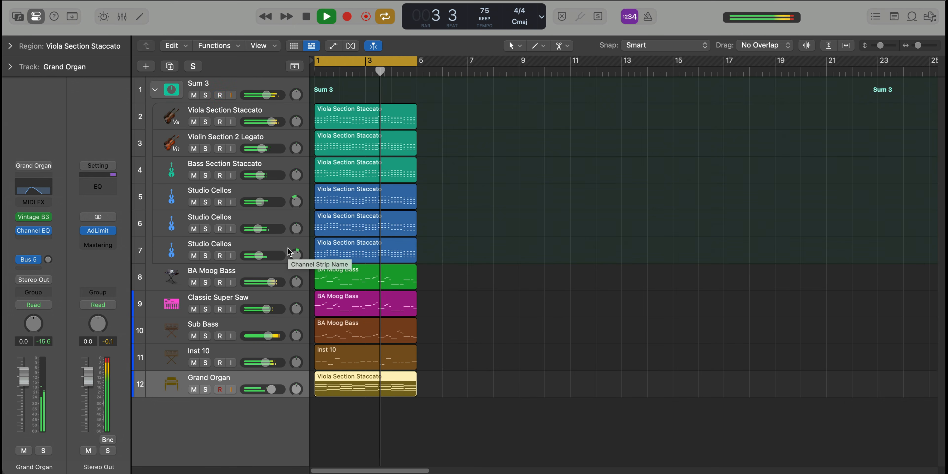
pyautogui.click(194, 390)
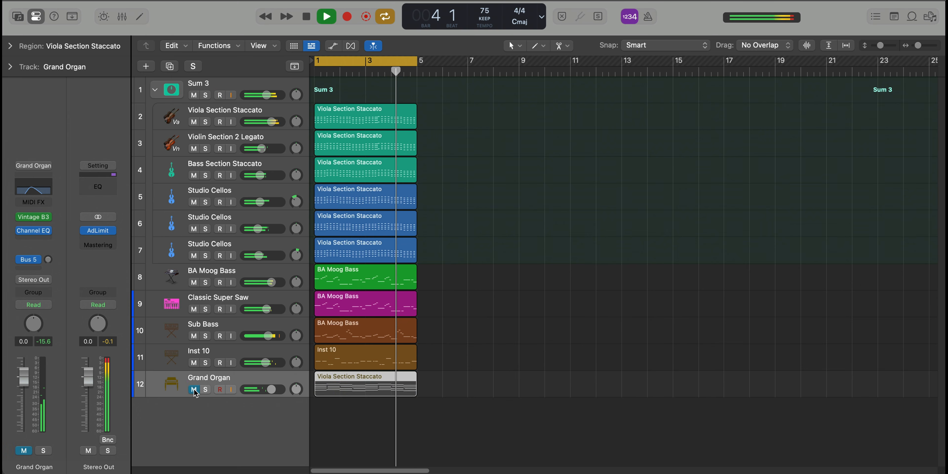
pyautogui.click(194, 390)
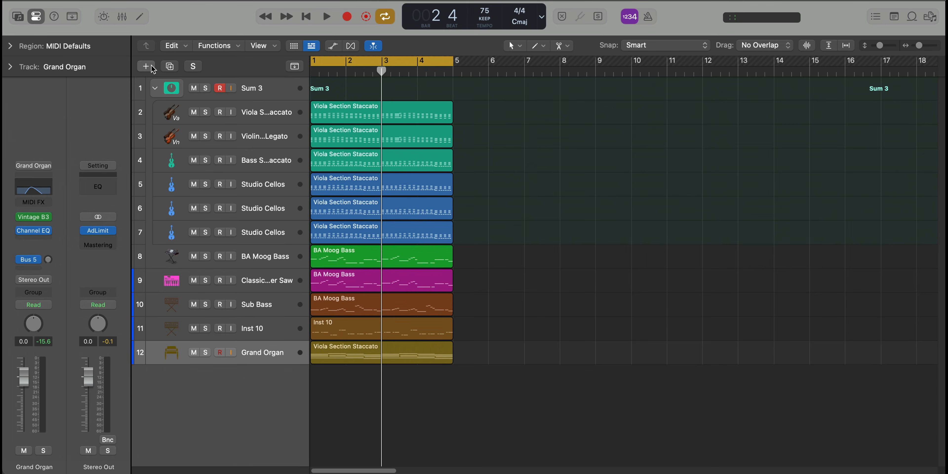
# Create a new software instrument track, load the Studio Grand piano patch on it, and close the Library
pyautogui.click(145, 66)
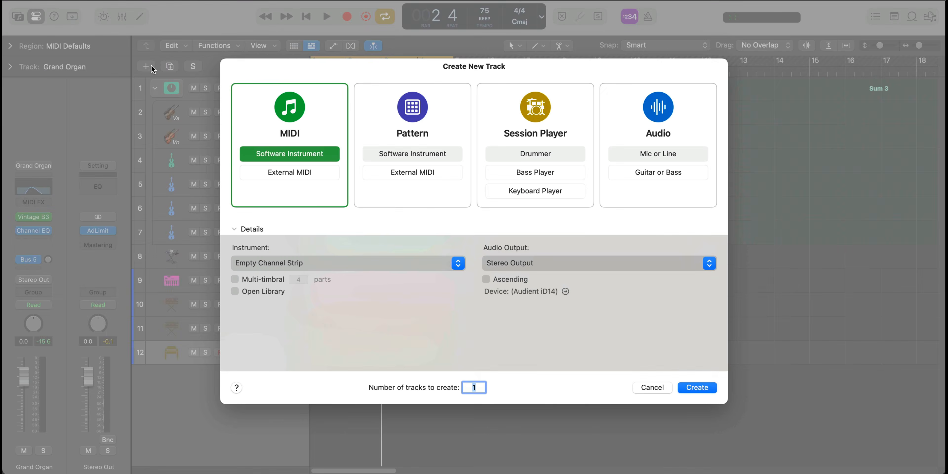
pyautogui.press('Return')
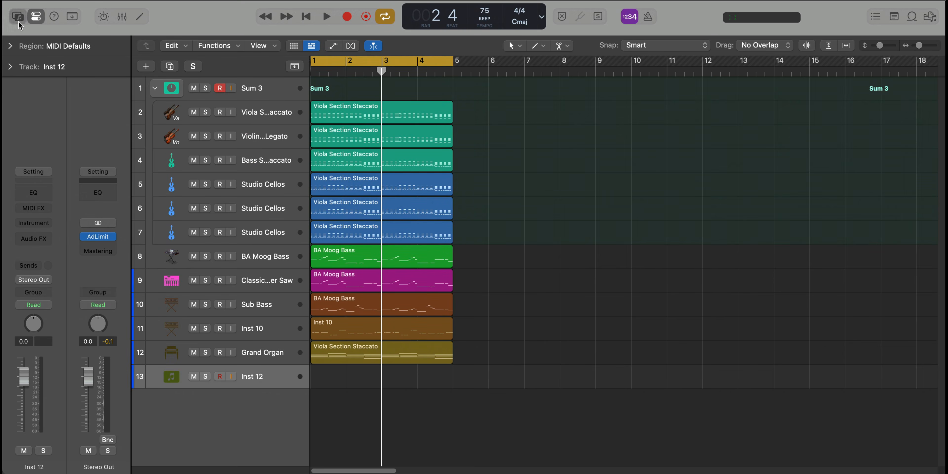
pyautogui.click(18, 19)
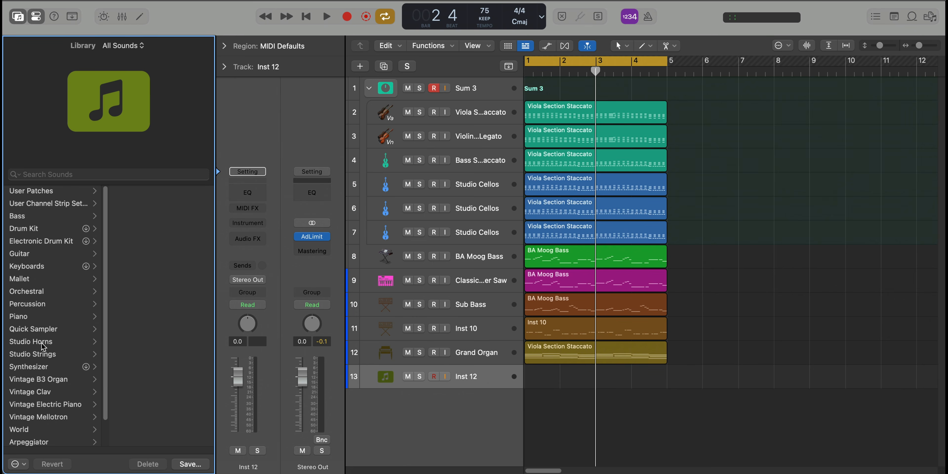
pyautogui.click(35, 318)
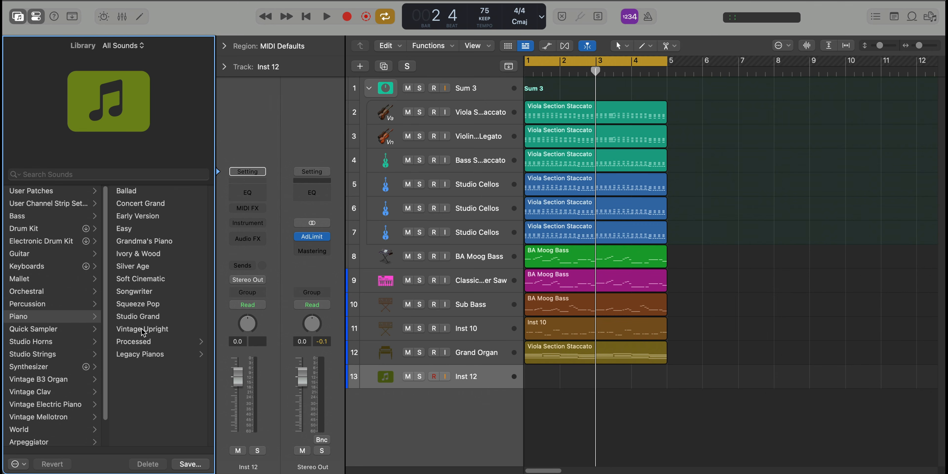
pyautogui.click(146, 317)
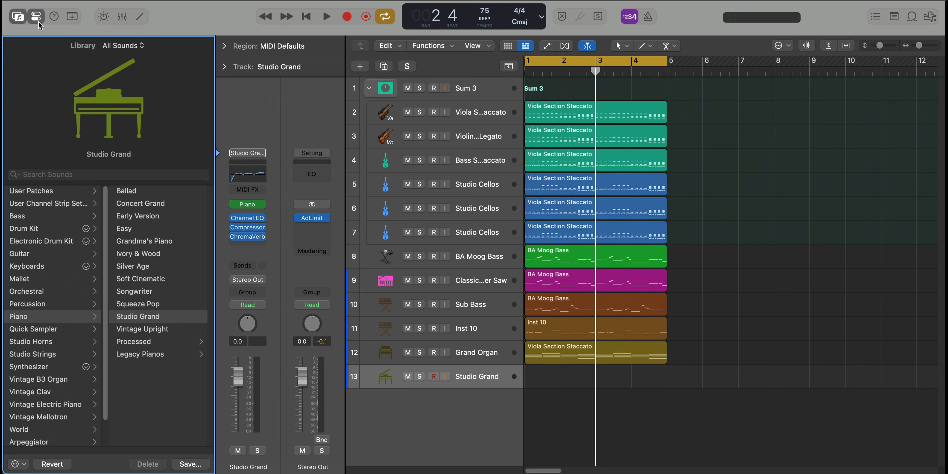
pyautogui.click(18, 21)
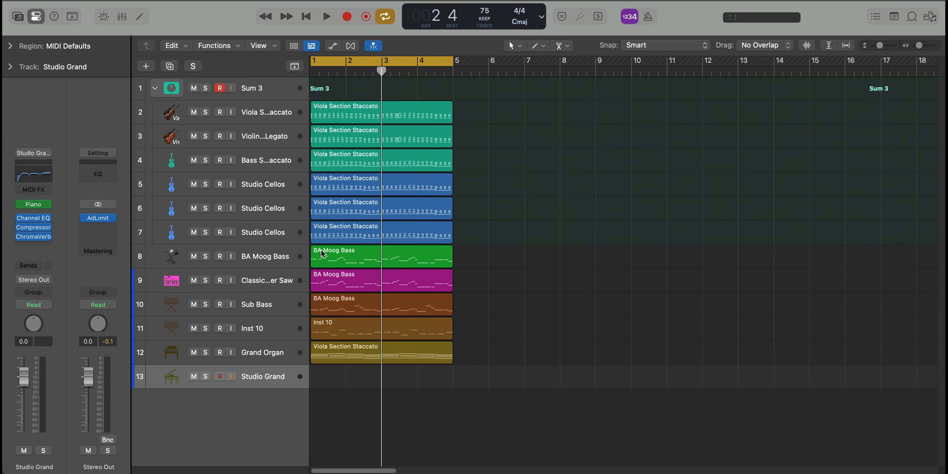
# Copy the Viola Section Staccato region to the Studio Grand track, play it soloed, and open the copy for note editing
pyautogui.moveTo(354, 120); pyautogui.dragTo(346, 382)
pyautogui.click(205, 376)
pyautogui.press('space')
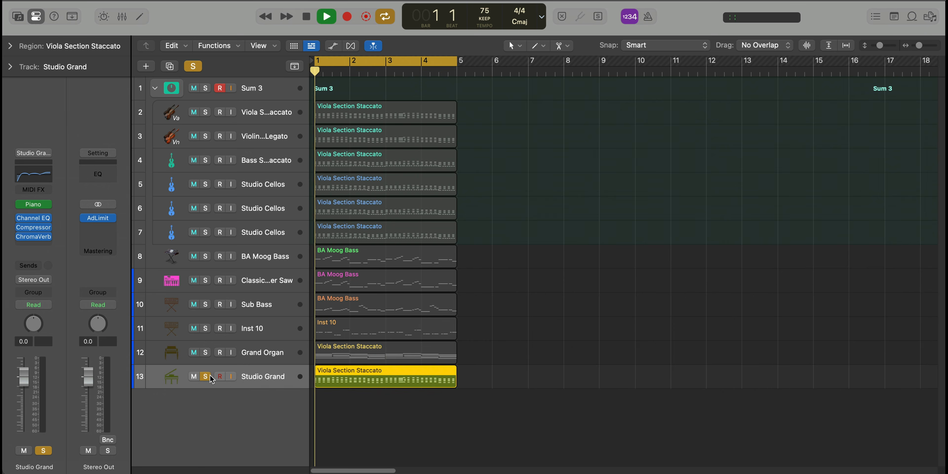
pyautogui.doubleClick(364, 379)
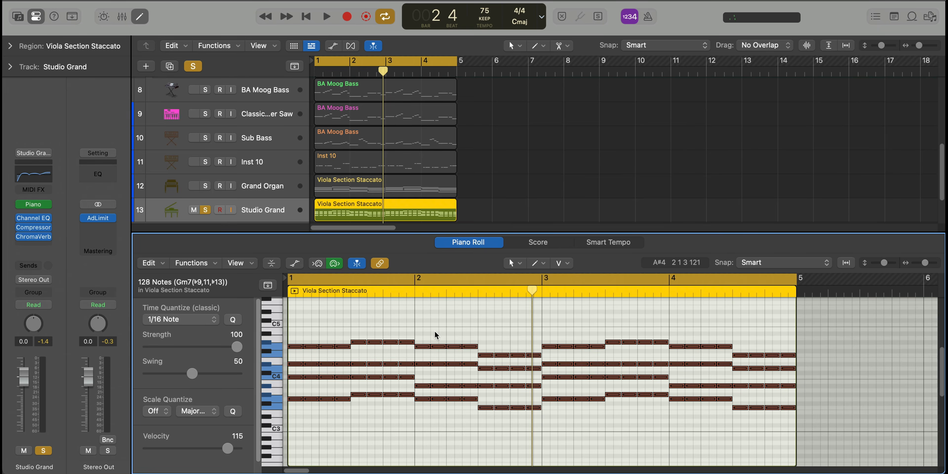
# Add a one-beat C1 note at the start of bar 1 with velocity 127 and play it back
pyautogui.scroll(-5, 388, 399)
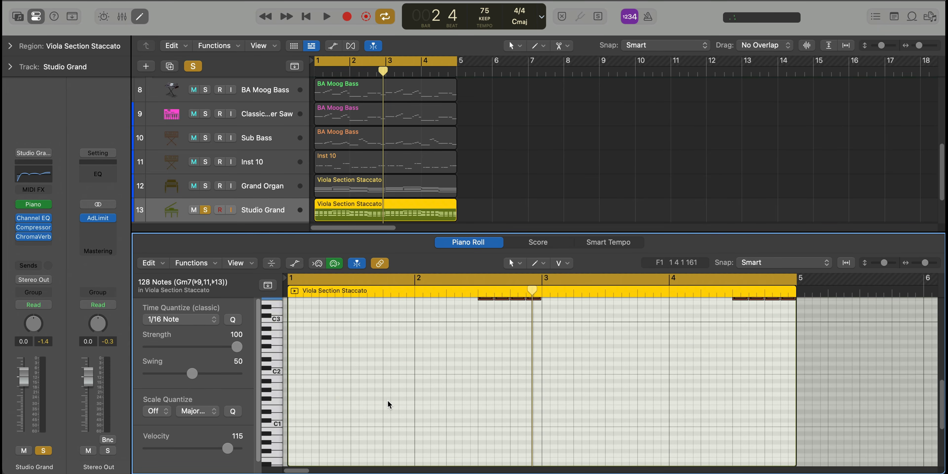
pyautogui.click(296, 447)
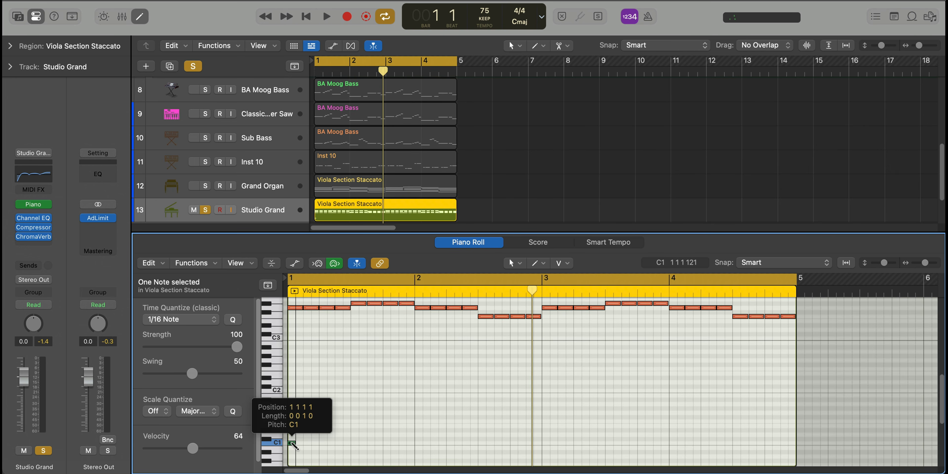
pyautogui.moveTo(296, 443); pyautogui.dragTo(318, 447)
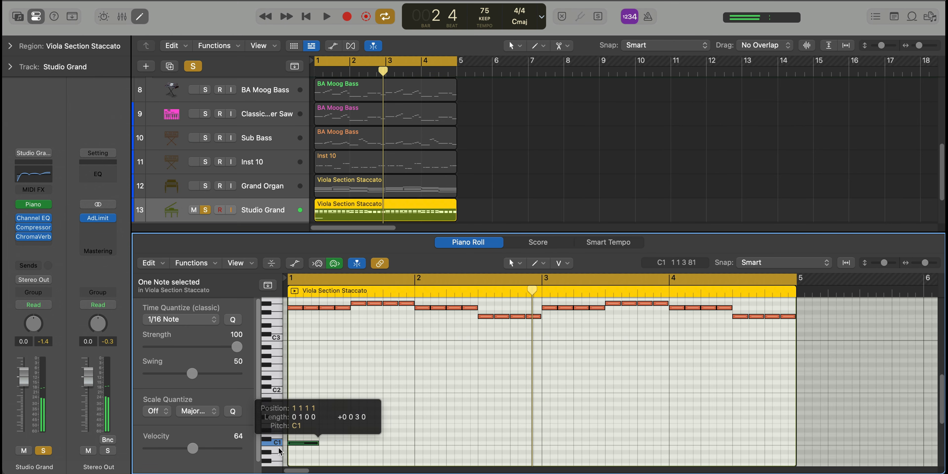
pyautogui.moveTo(238, 451); pyautogui.dragTo(247, 448)
pyautogui.press('space')
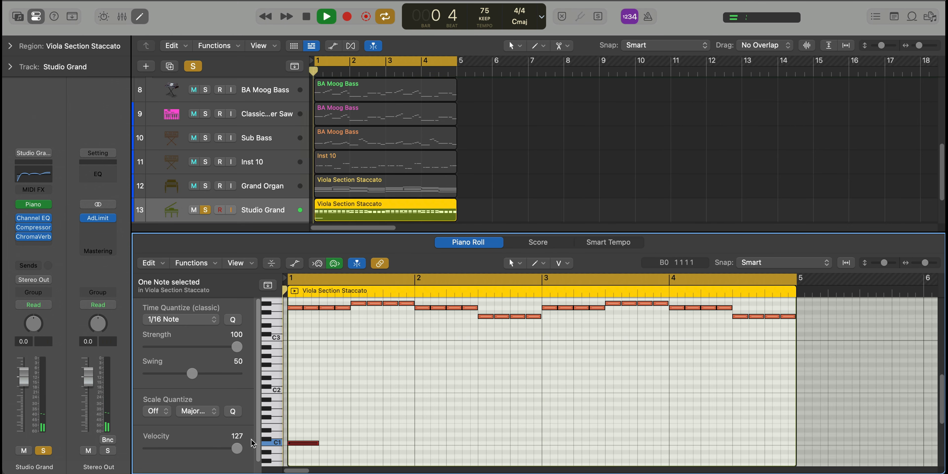
pyautogui.press('space')
# Add an ascending run of four sixteenth notes from C1 to F1 on beat 2 of bar 1 and play it back
pyautogui.click(327, 443)
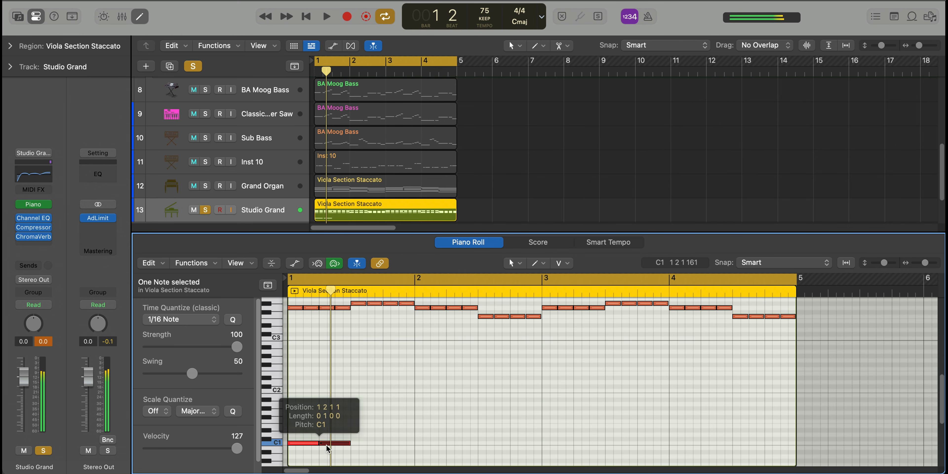
pyautogui.moveTo(349, 443)
pyautogui.mouseDown()
pyautogui.moveTo(324, 444)
pyautogui.moveTo(335, 433)
pyautogui.mouseUp()
pyautogui.click(339, 430)
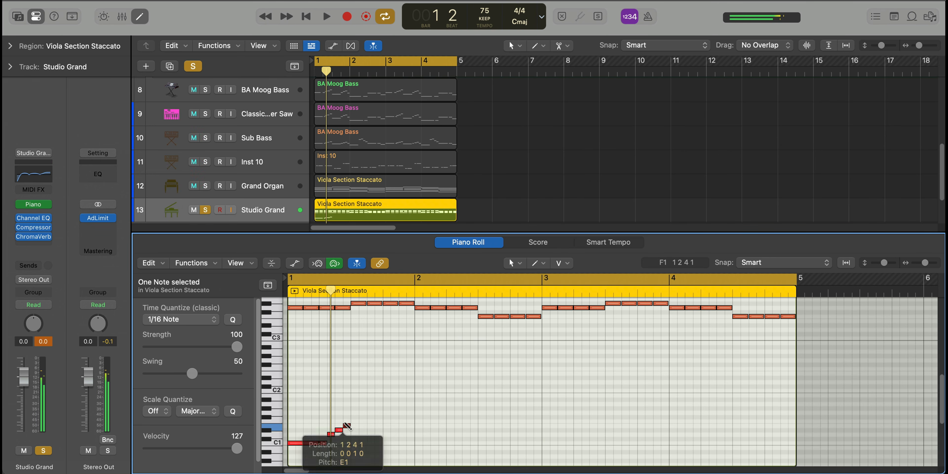
pyautogui.press('space')
pyautogui.click(347, 421)
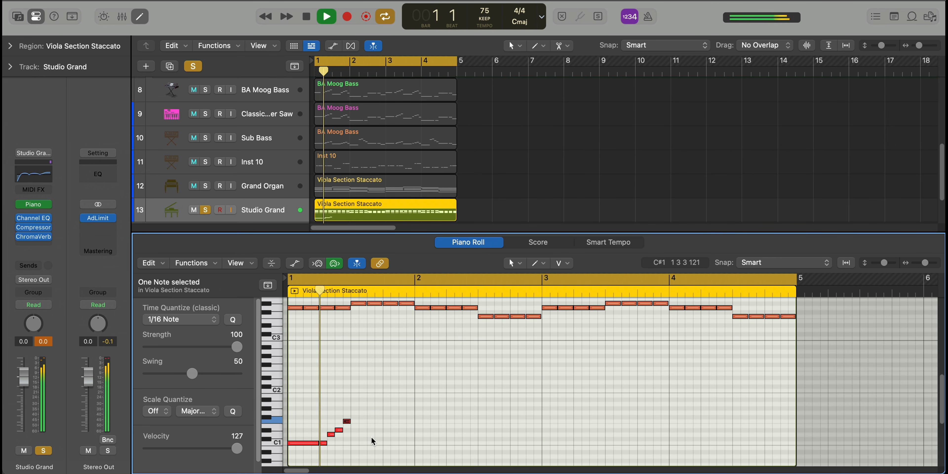
pyautogui.press('space')
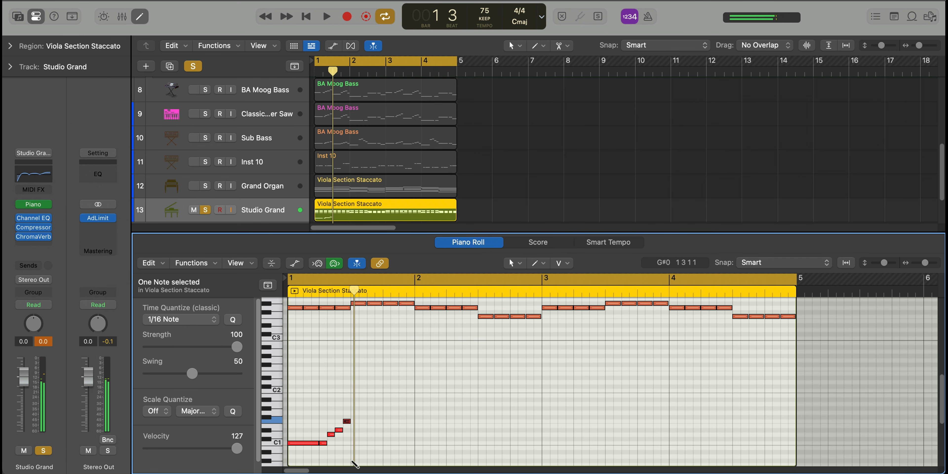
# Add a one-beat G#0 note on beat 3 of bar 1 and play the bass line back
pyautogui.moveTo(355, 462)
pyautogui.mouseDown()
pyautogui.moveTo(381, 460)
pyautogui.moveTo(364, 459)
pyautogui.mouseUp()
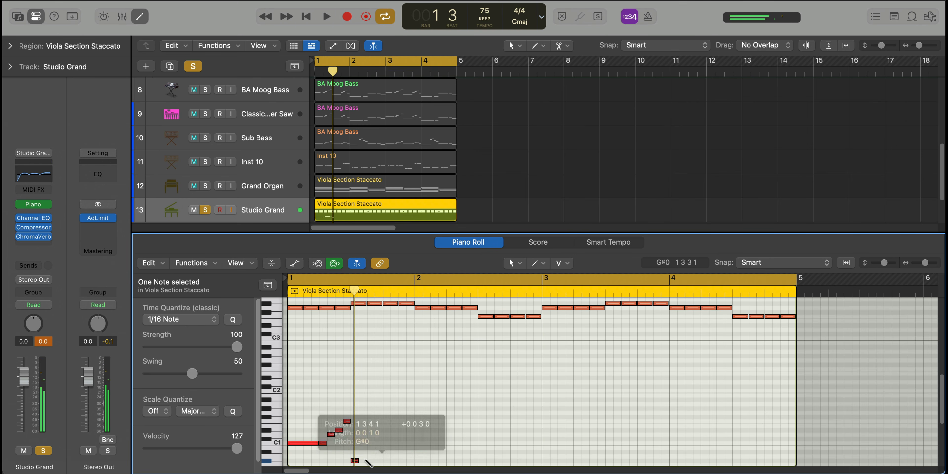
pyautogui.scroll(2, 364, 458)
pyautogui.scroll(-3, 364, 457)
pyautogui.moveTo(358, 420); pyautogui.dragTo(387, 427)
pyautogui.press('space')
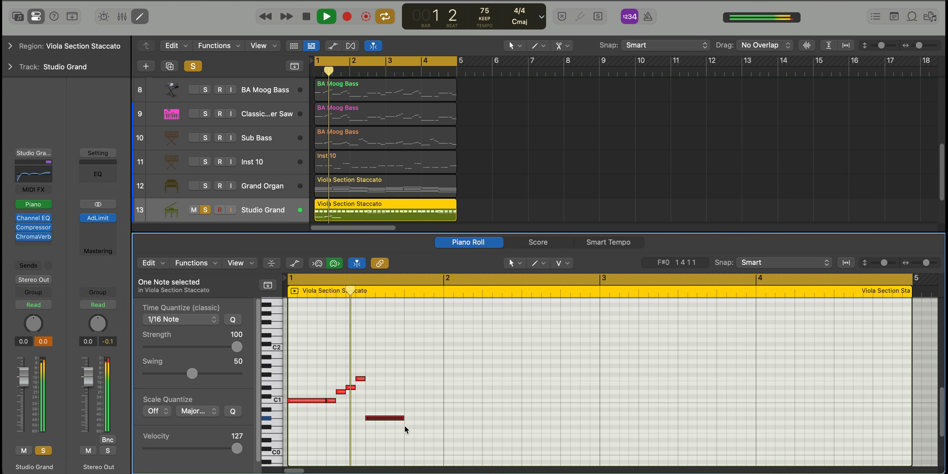
pyautogui.press('space')
# Copy the ascending four-note run from beat 2 to beat 4 of bar 1 and play the result
pyautogui.click(391, 399)
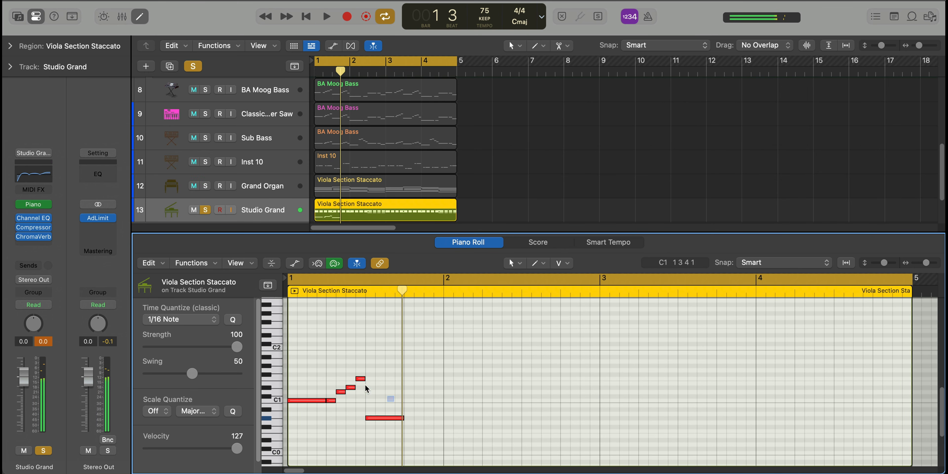
pyautogui.moveTo(333, 371); pyautogui.dragTo(408, 400)
pyautogui.press('space')
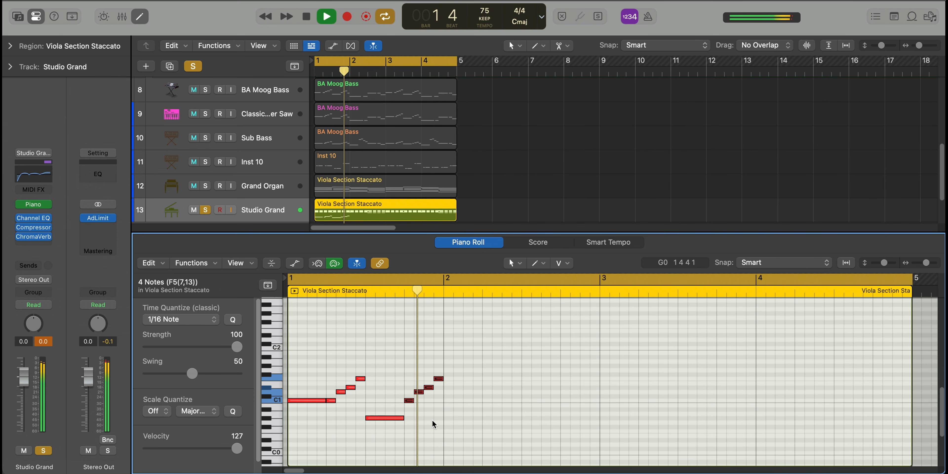
# Lower the last note of the copied run at the end of bar 1 to A#0 and play it back
pyautogui.click(438, 395)
pyautogui.press('space')
pyautogui.moveTo(439, 380); pyautogui.dragTo(440, 412)
pyautogui.press('space')
pyautogui.scroll(-3, 439, 410)
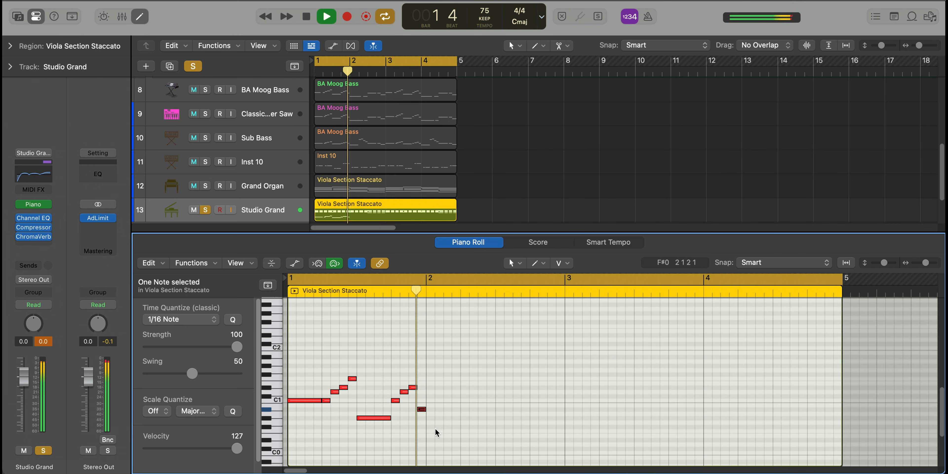
# Add a D#0 note one and a half beats long at the start of bar 2
pyautogui.press('space')
pyautogui.keyDown('super'); pyautogui.click(427, 439); pyautogui.keyUp('super')
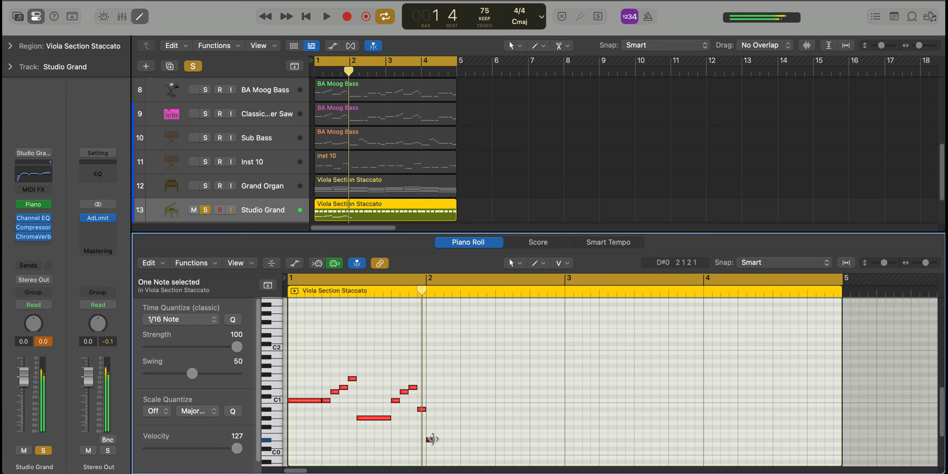
pyautogui.moveTo(431, 439); pyautogui.dragTo(509, 442)
pyautogui.press('space')
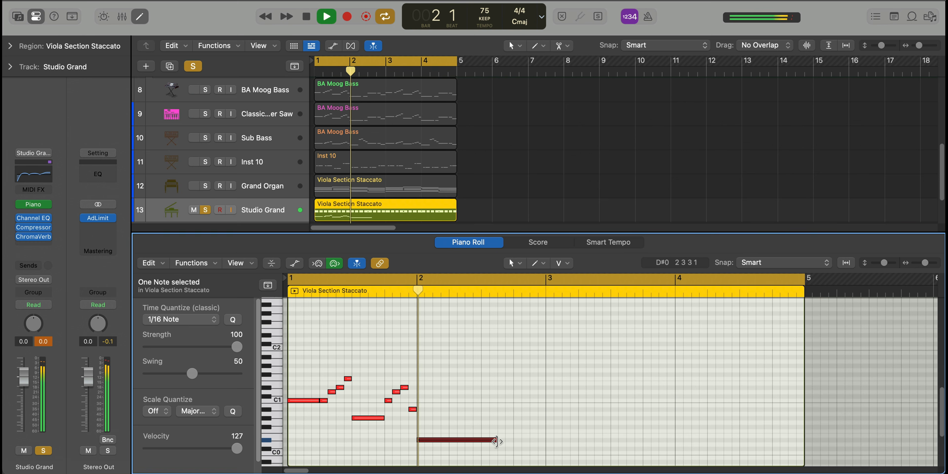
pyautogui.press('space')
pyautogui.moveTo(497, 442); pyautogui.dragTo(465, 443)
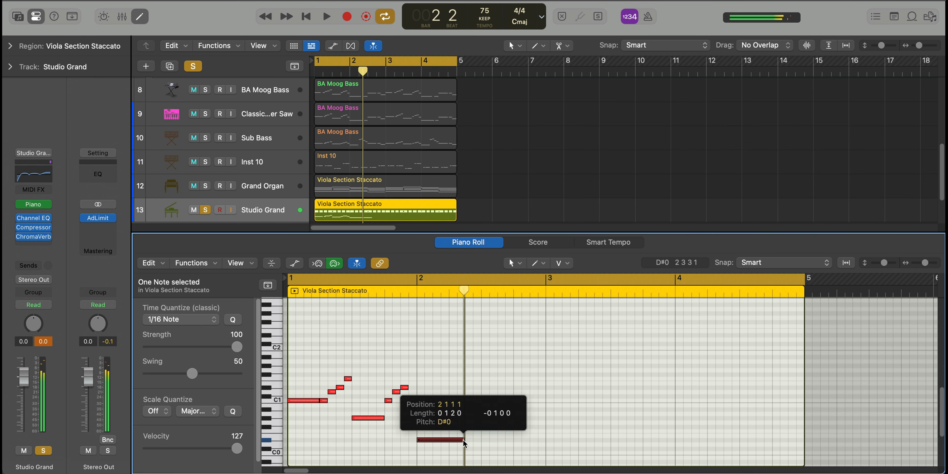
# Repeat the D#0 note directly after itself, shorten the copy to half a beat and play the bass line
pyautogui.press('super+r')
pyautogui.press('space')
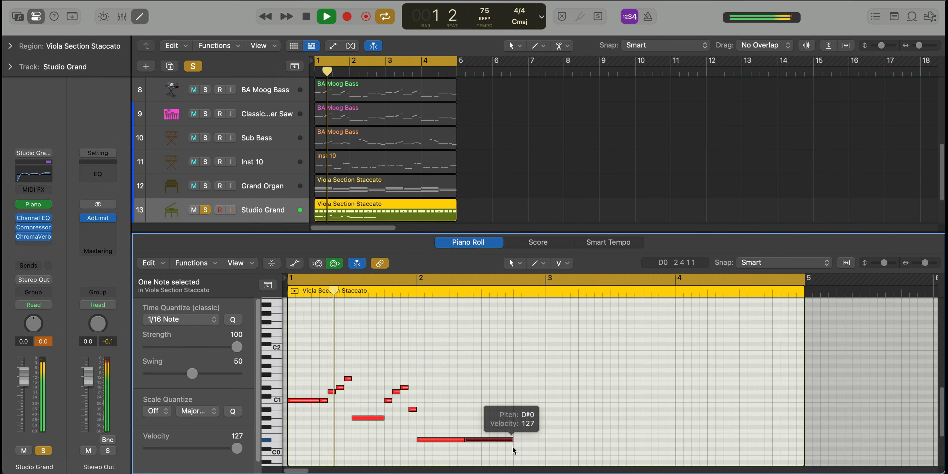
pyautogui.moveTo(510, 439); pyautogui.dragTo(478, 441)
pyautogui.press('space')
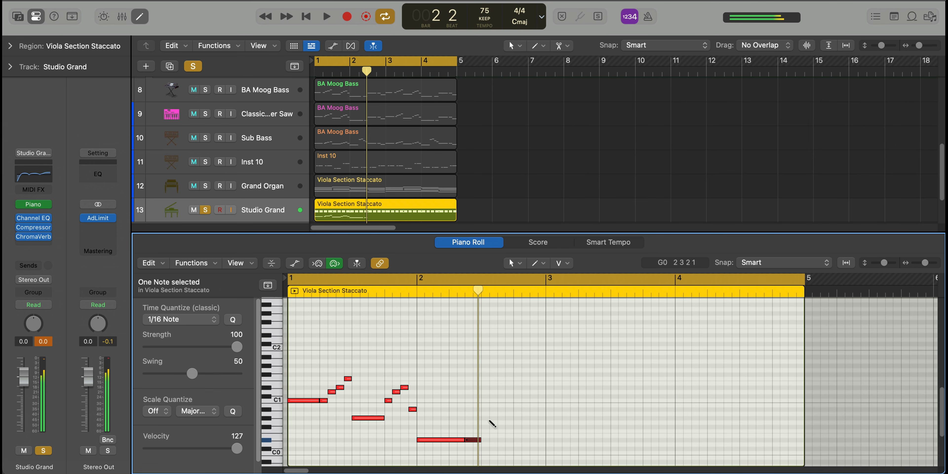
# Fill beats 3 and 4 of bar 2 with a one-beat A#0, a half-beat A#0 and a half-beat G0, and play the line
pyautogui.click(483, 410)
pyautogui.moveTo(495, 410)
pyautogui.mouseDown()
pyautogui.moveTo(546, 412)
pyautogui.moveTo(528, 415)
pyautogui.mouseUp()
pyautogui.click(516, 409)
pyautogui.click(531, 423)
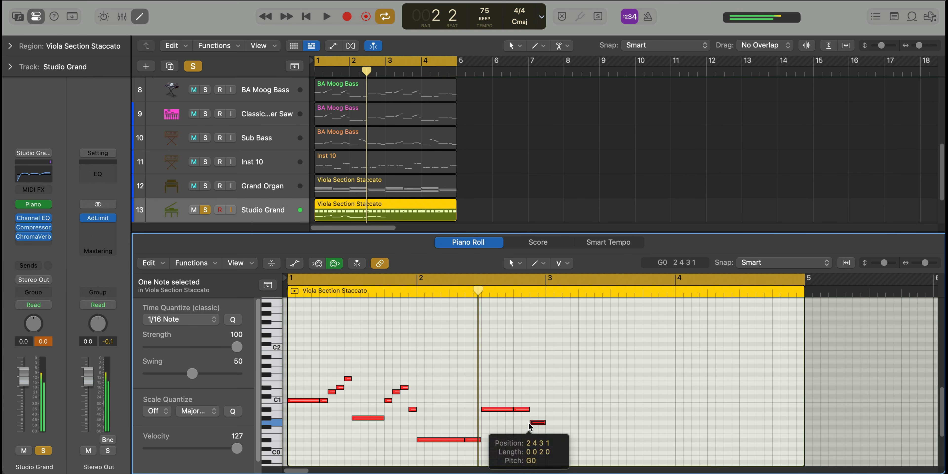
pyautogui.press('space')
# Copy the whole two-bar bass phrase from bars 1 and 2 to bar 3
pyautogui.scroll(-1, 526, 432)
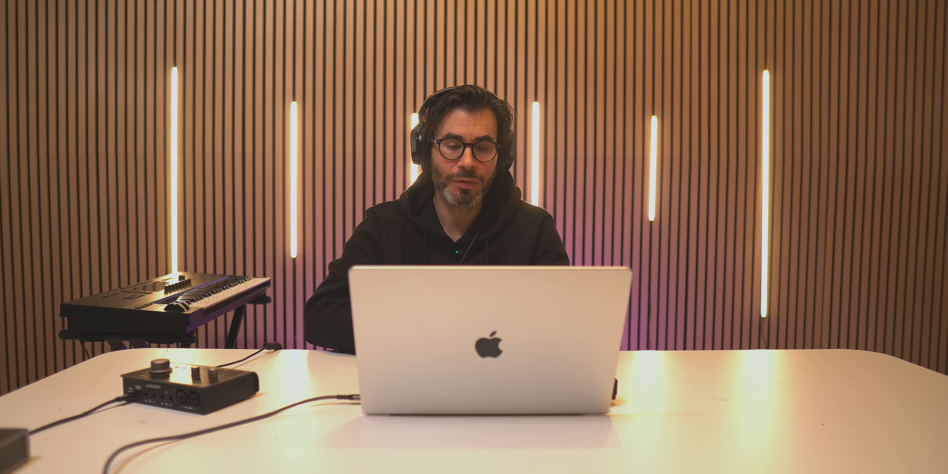
pyautogui.moveTo(593, 455); pyautogui.dragTo(288, 368)
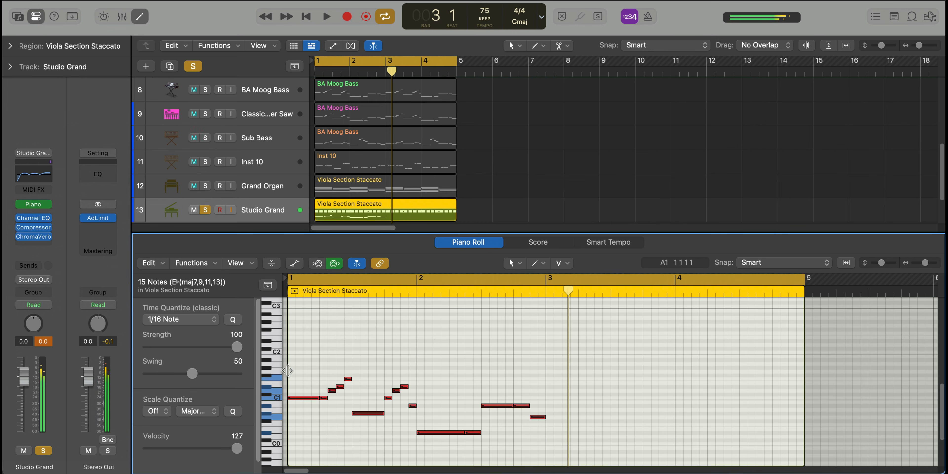
pyautogui.press('super+c')
pyautogui.press('super+v')
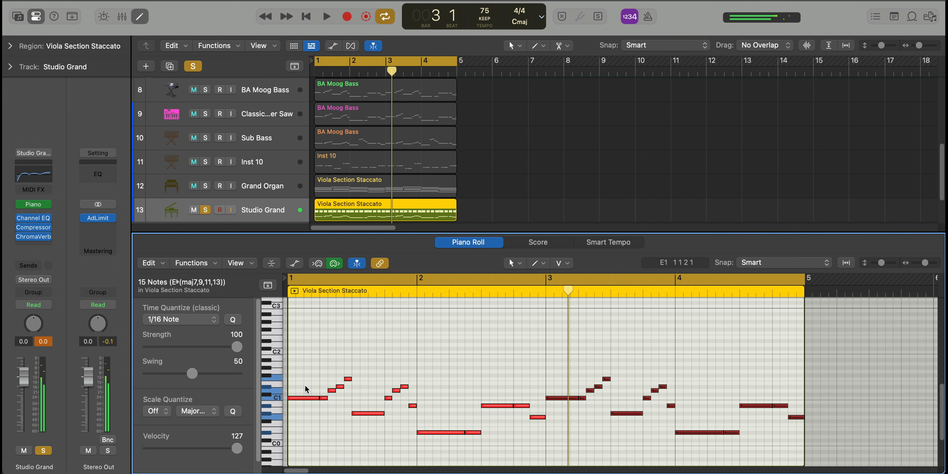
# Set the velocity of all the upper piano chord notes to 85, leaving out the bass notes
pyautogui.click(415, 385)
pyautogui.press('super+a')
pyautogui.scroll(5, 417, 386)
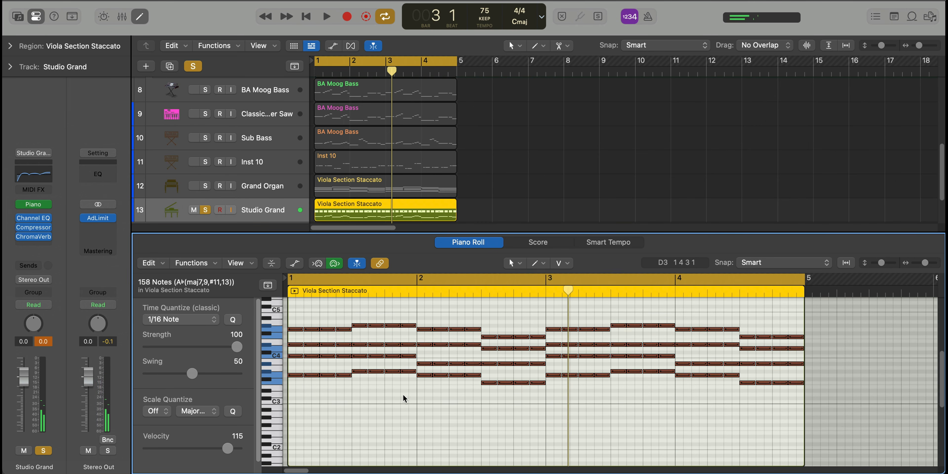
pyautogui.moveTo(840, 419); pyautogui.dragTo(284, 301)
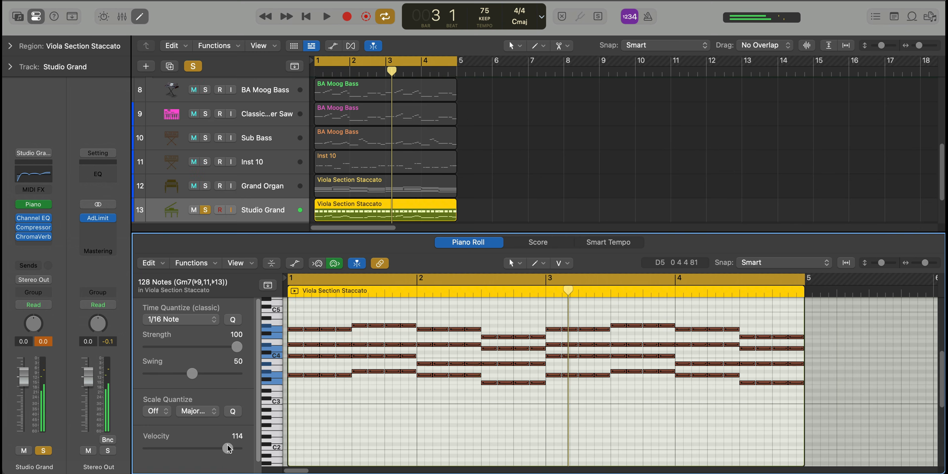
pyautogui.moveTo(229, 448); pyautogui.dragTo(212, 448)
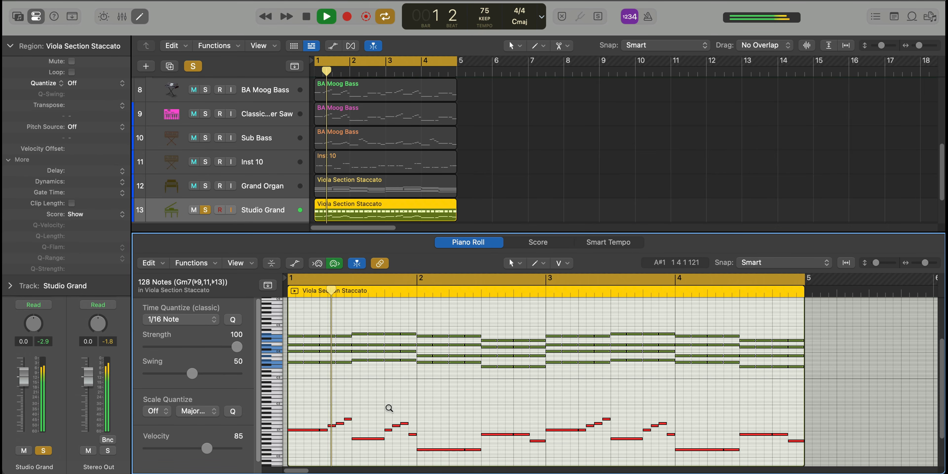
# Unsolo the Studio Grand track, close the note editor and play the full arrangement
pyautogui.click(206, 210)
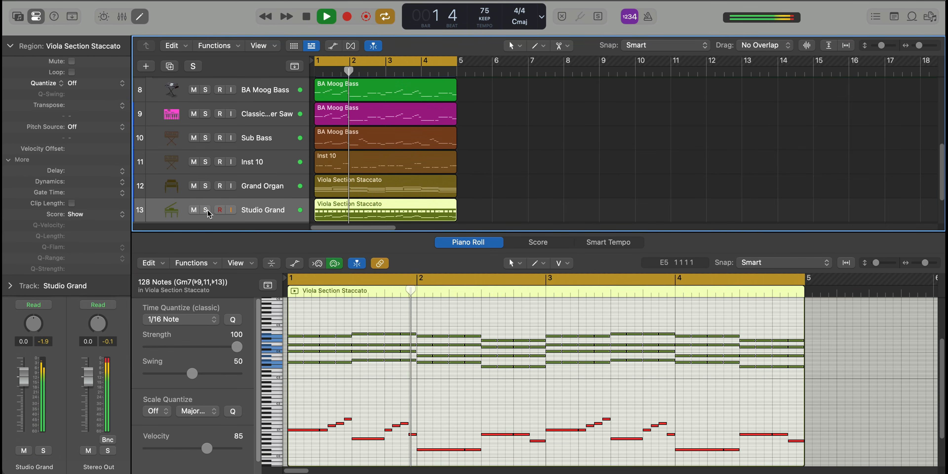
pyautogui.press('e')
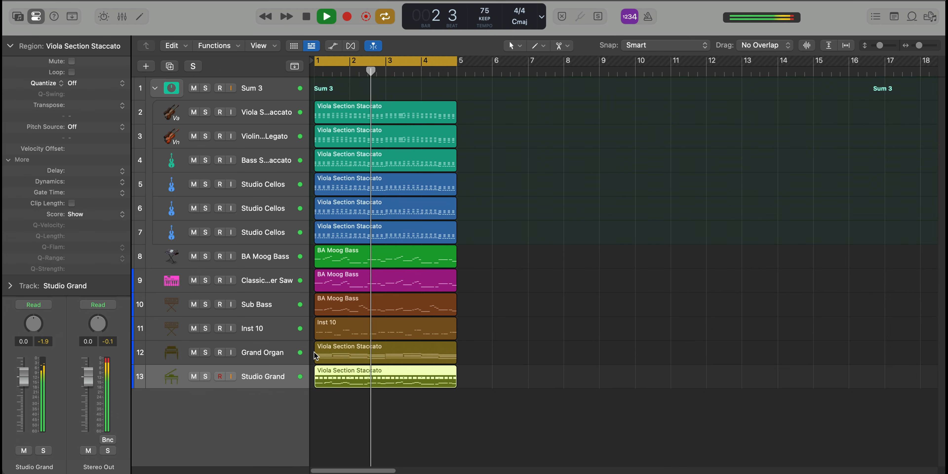
pyautogui.scroll(1, 368, 361)
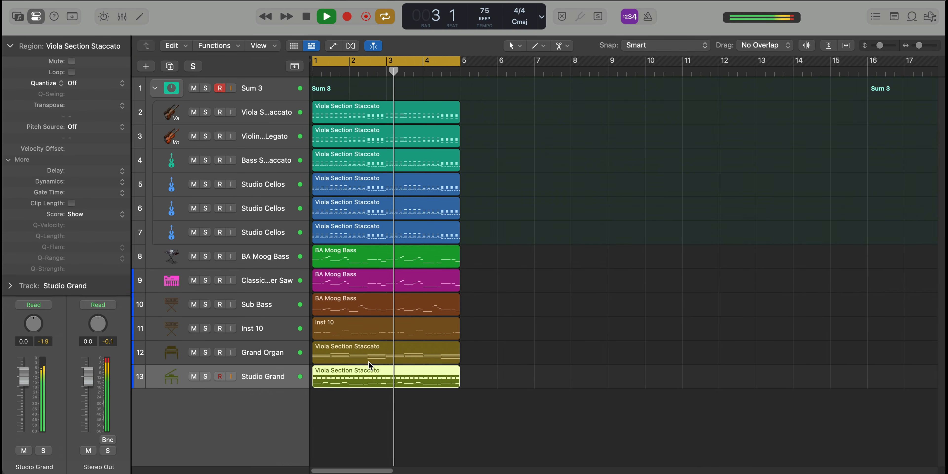
pyautogui.scroll(-1, 368, 361)
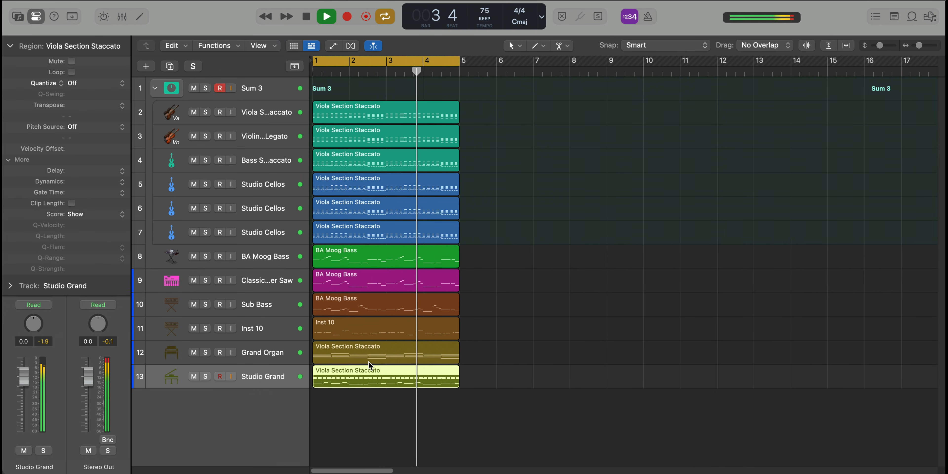
pyautogui.scroll(-1, 368, 361)
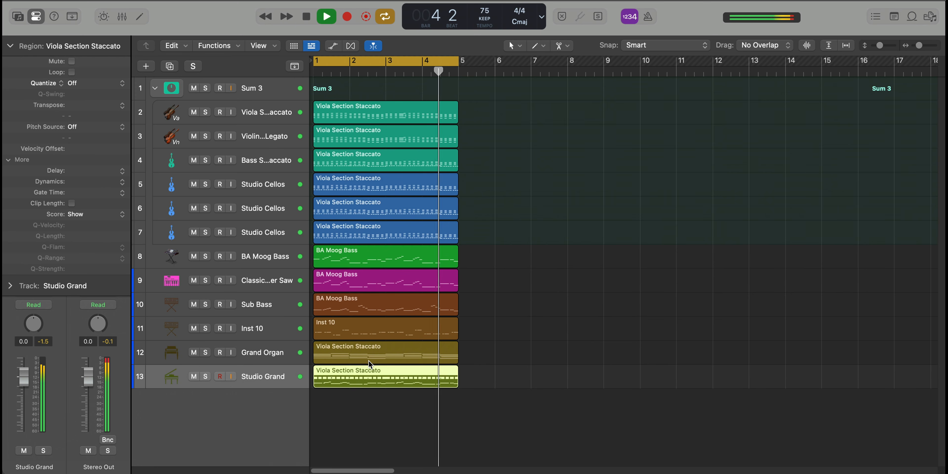
pyautogui.press('space')
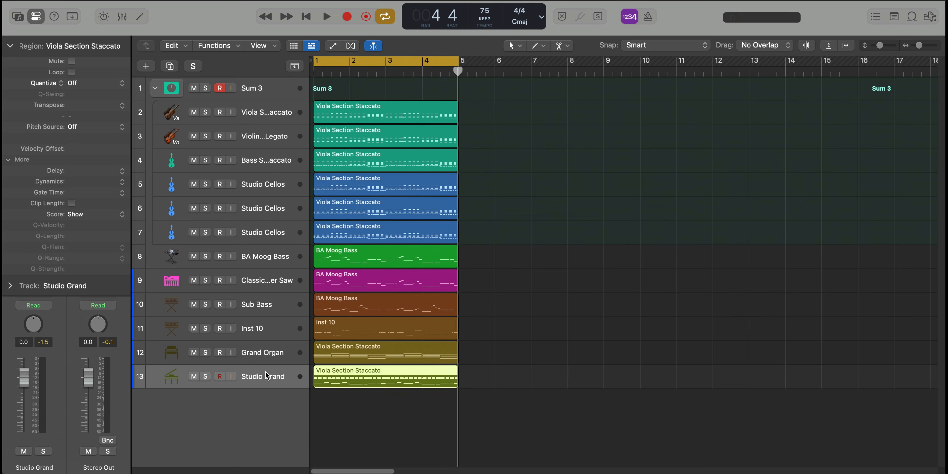
# Duplicate the Studio Grand track, copy the Grand Organ region onto the new track and solo it
pyautogui.press('super+d')
pyautogui.moveTo(356, 363); pyautogui.dragTo(357, 403)
pyautogui.click(206, 401)
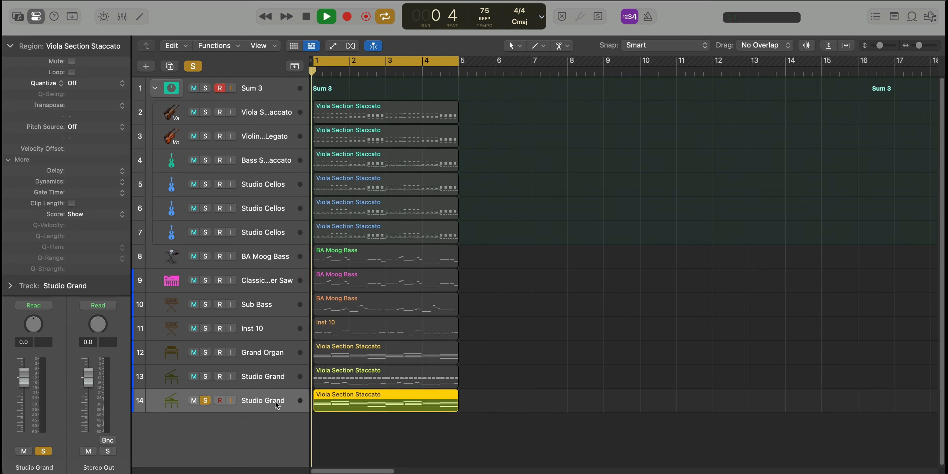
# Transpose all chord notes in the new Studio Grand region down one octave and set their velocity to 90
pyautogui.doubleClick(391, 405)
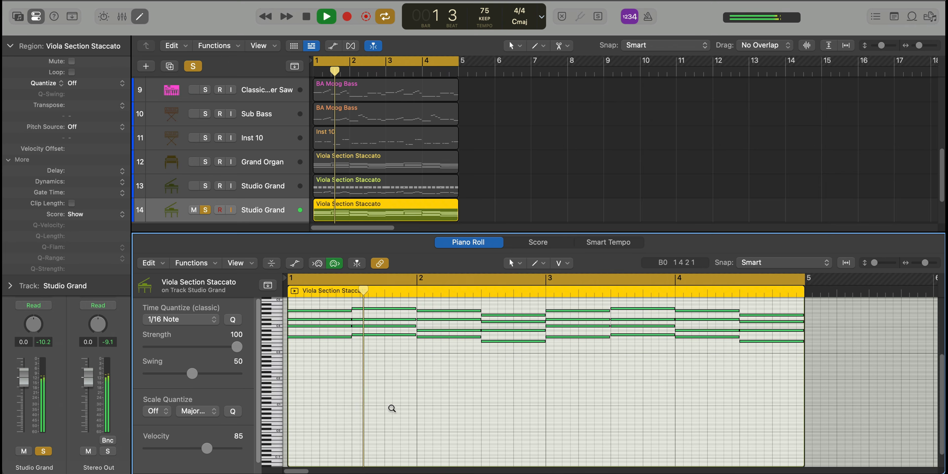
pyautogui.scroll(5, 391, 407)
pyautogui.scroll(8, 392, 407)
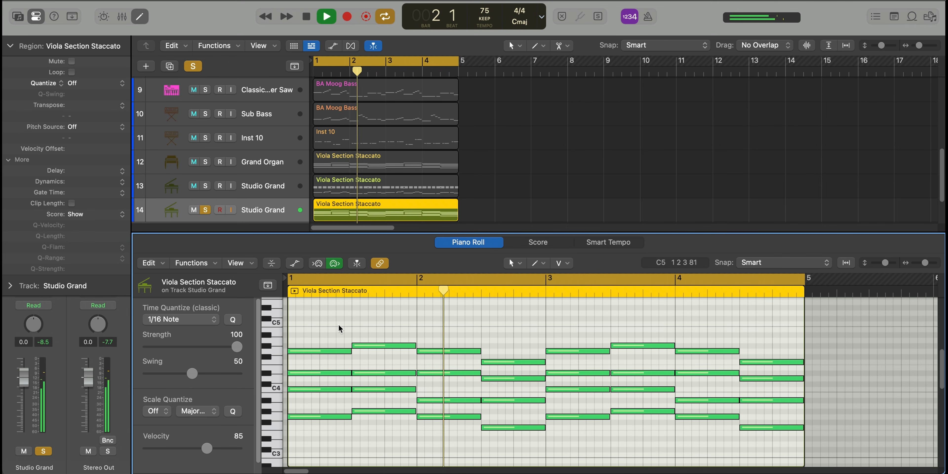
pyautogui.press('super+a')
pyautogui.press('space')
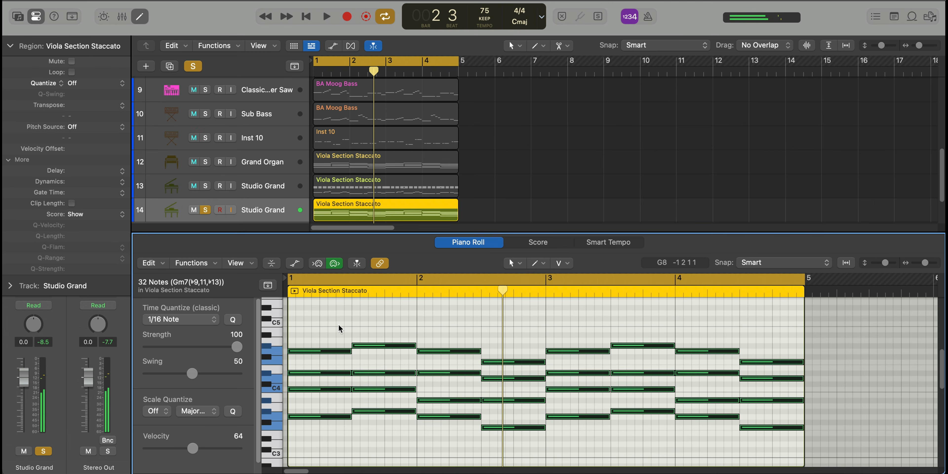
pyautogui.hotkey('alt', 'shift', 'Down')
pyautogui.press('space')
pyautogui.moveTo(195, 447); pyautogui.dragTo(209, 449)
pyautogui.click(307, 350)
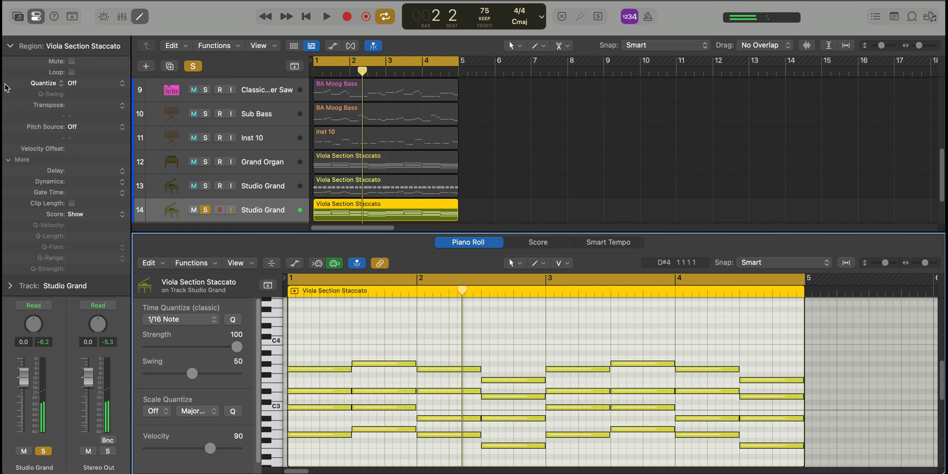
# Add an Arpeggiator MIDI effect with descending note order to the second Studio Grand track and play it
pyautogui.click(10, 45)
pyautogui.click(37, 190)
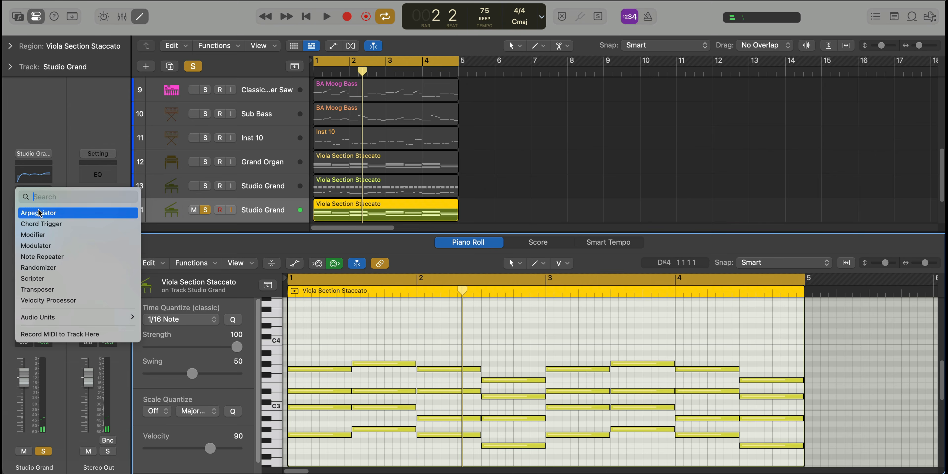
pyautogui.click(94, 218)
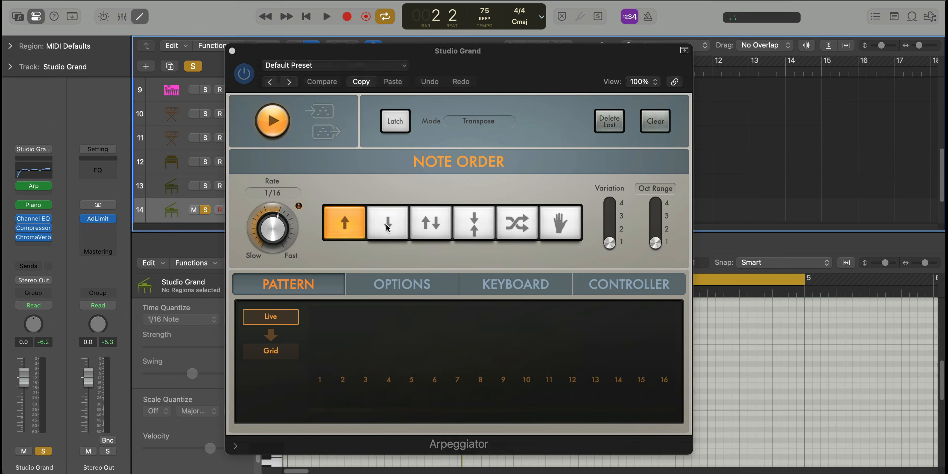
pyautogui.click(386, 224)
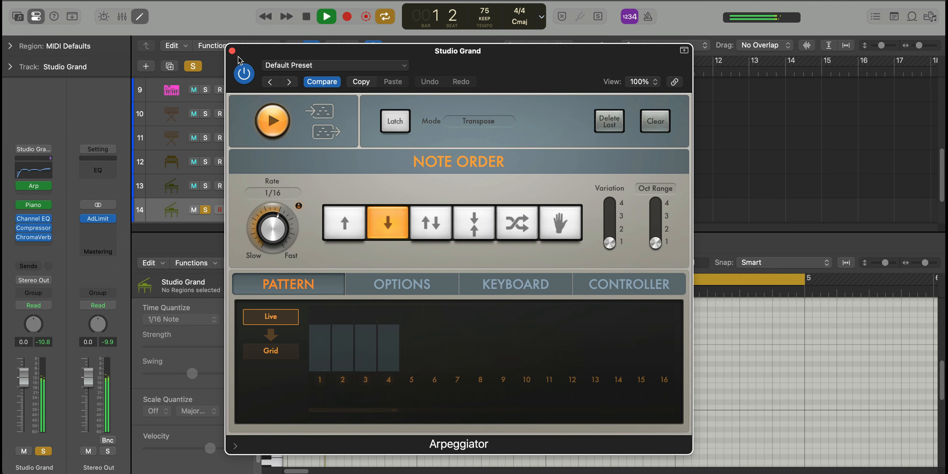
pyautogui.click(232, 51)
# Close the note editor and unsolo the arpeggiated piano track to hear it in the full mix
pyautogui.press('x')
pyautogui.press('x')
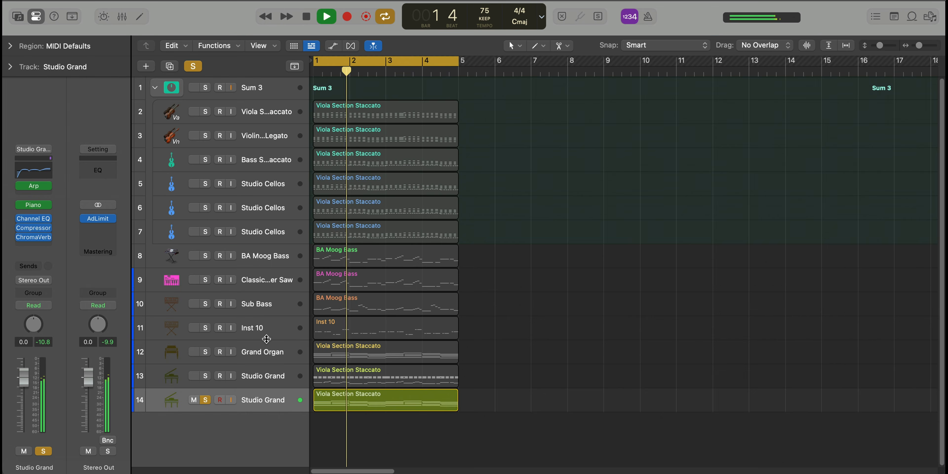
pyautogui.press('s')
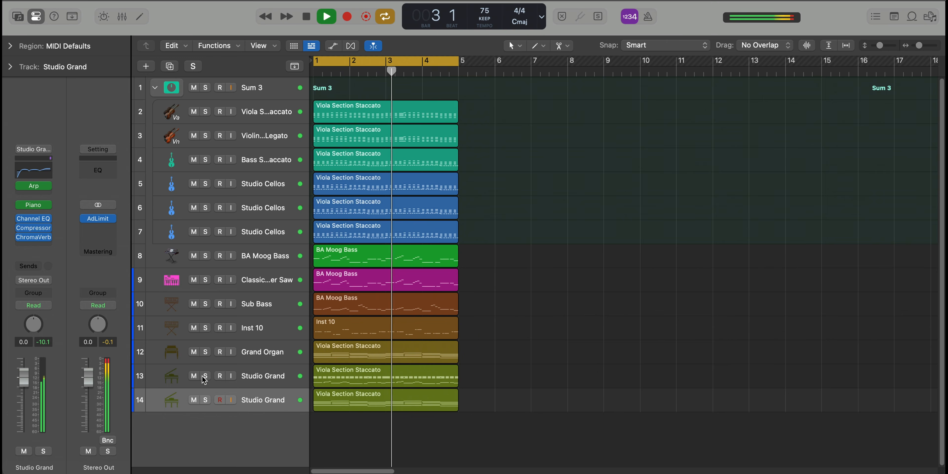
# Solo the tracks from BA Moog Bass down to both Studio Grand tracks and play them together
pyautogui.moveTo(203, 376); pyautogui.dragTo(203, 396)
pyautogui.click(258, 397)
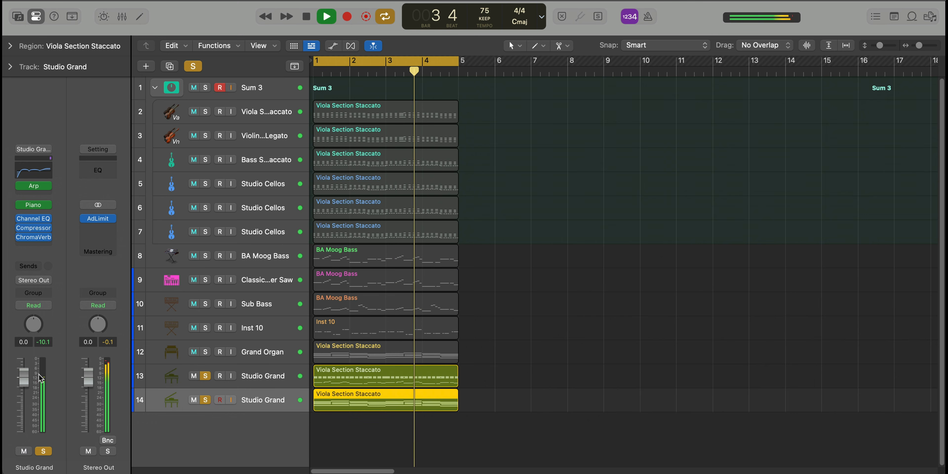
pyautogui.click(205, 352)
pyautogui.moveTo(206, 328); pyautogui.dragTo(207, 258)
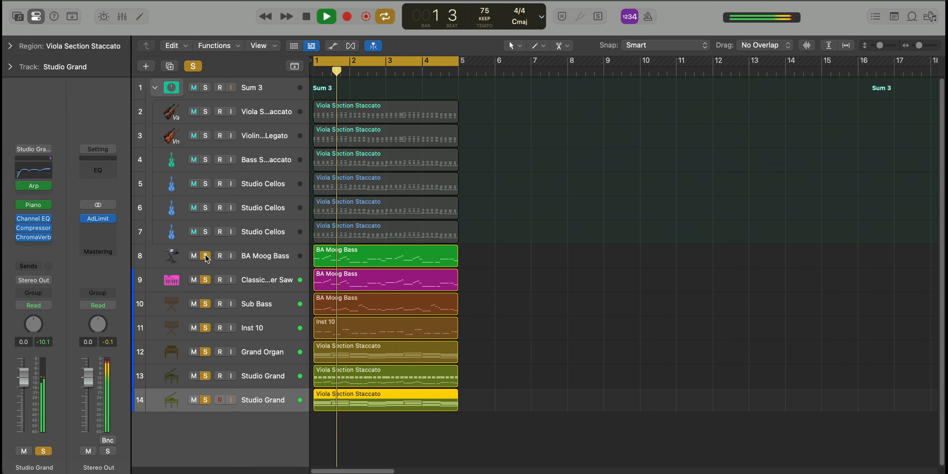
# Check the channel levels of the BA Moog Bass and Classic Super Saw tracks and release the solos
pyautogui.click(252, 260)
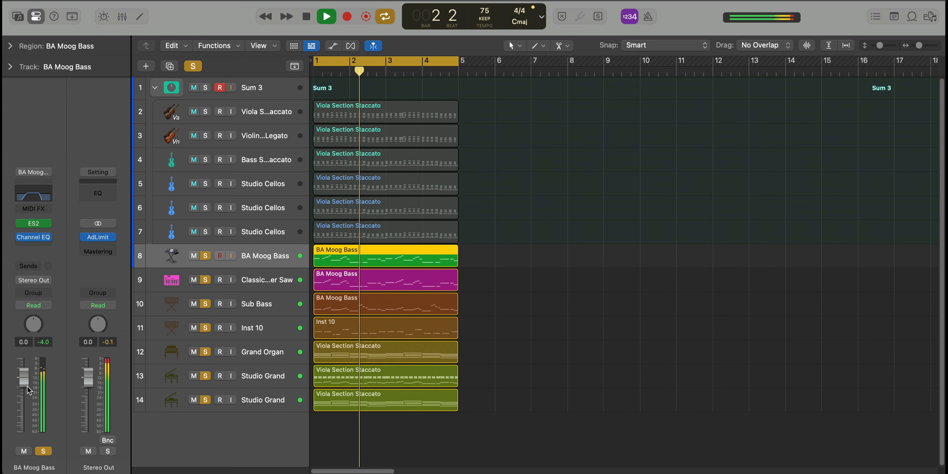
pyautogui.click(256, 283)
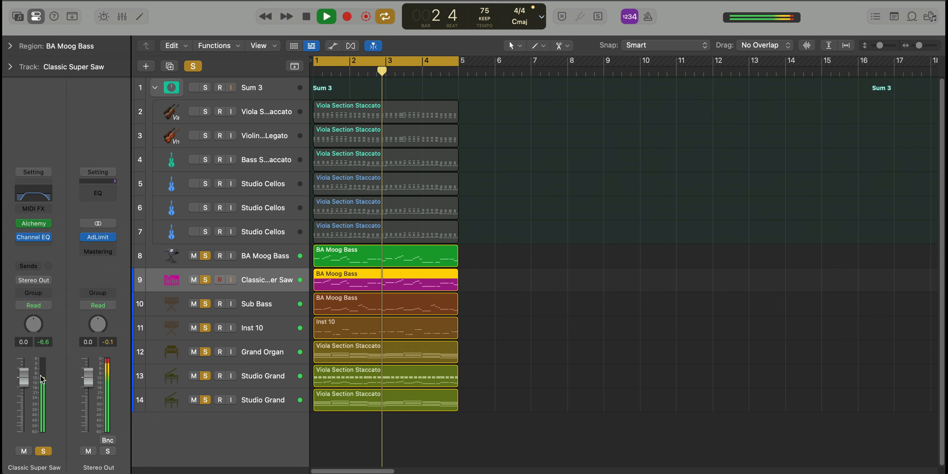
pyautogui.keyDown('alt'); pyautogui.click(207, 256); pyautogui.keyUp('alt')
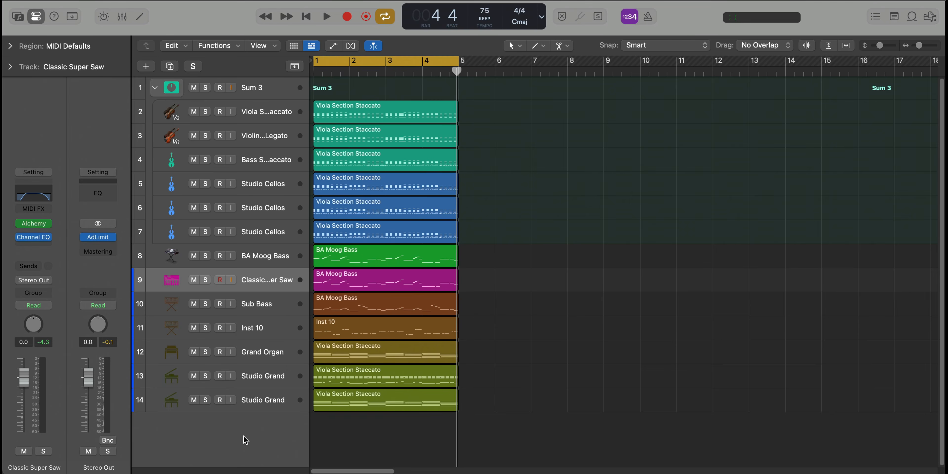
# Load the All The Above Drum Kit from the user patches' drum kits onto the new Inst 14 track
pyautogui.click(243, 427)
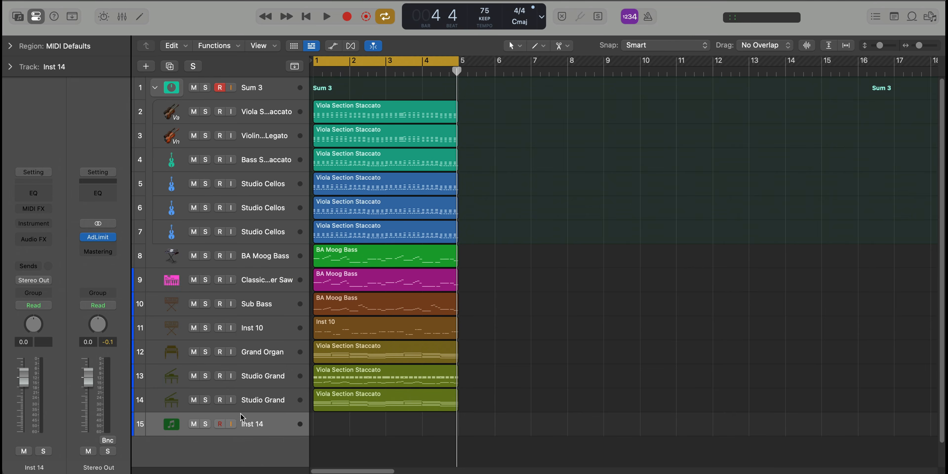
pyautogui.click(18, 16)
pyautogui.click(52, 191)
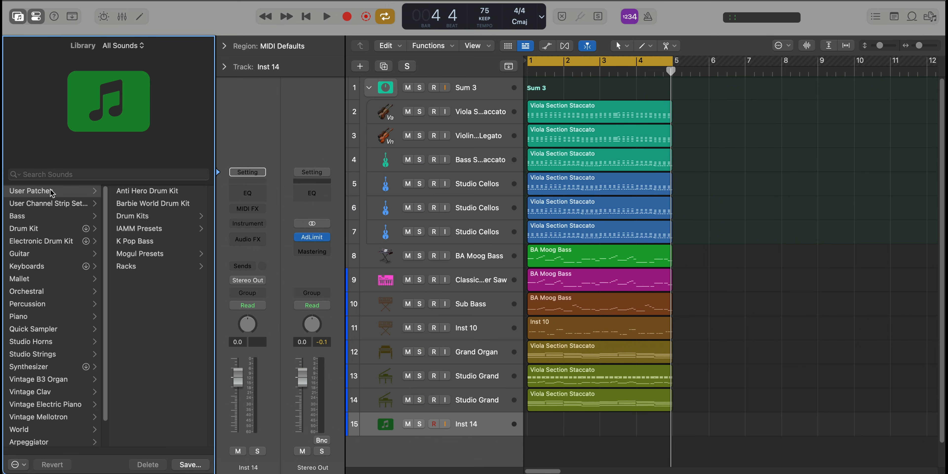
pyautogui.click(131, 215)
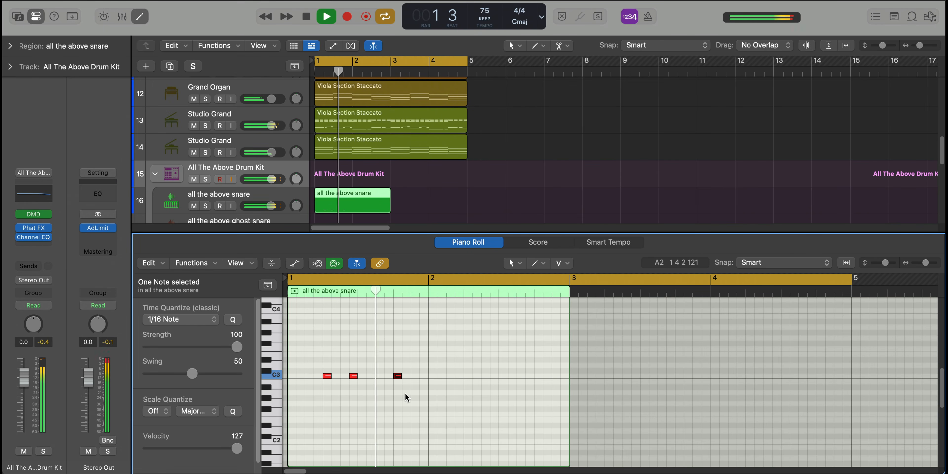
# Replace the last snare note in bar 1 with two short C3 notes, using the Brush tool at 1/32 Note quantize, and play it
pyautogui.press('space')
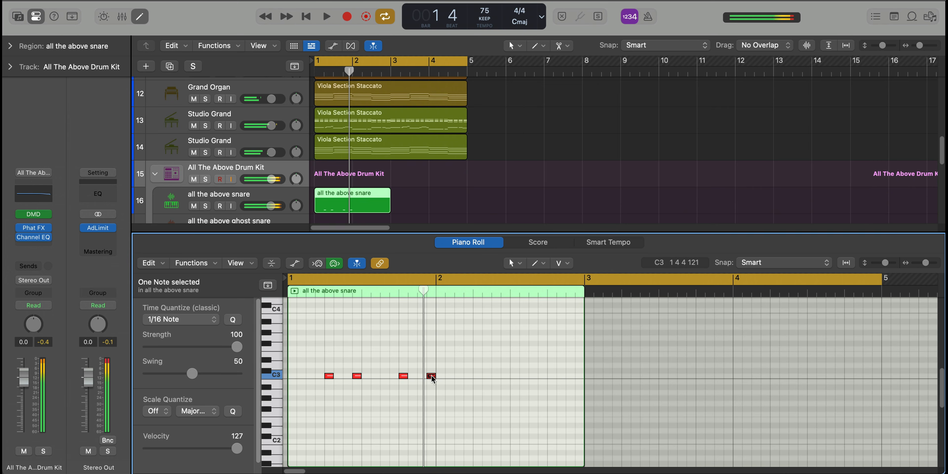
pyautogui.press('Delete')
pyautogui.click(563, 262)
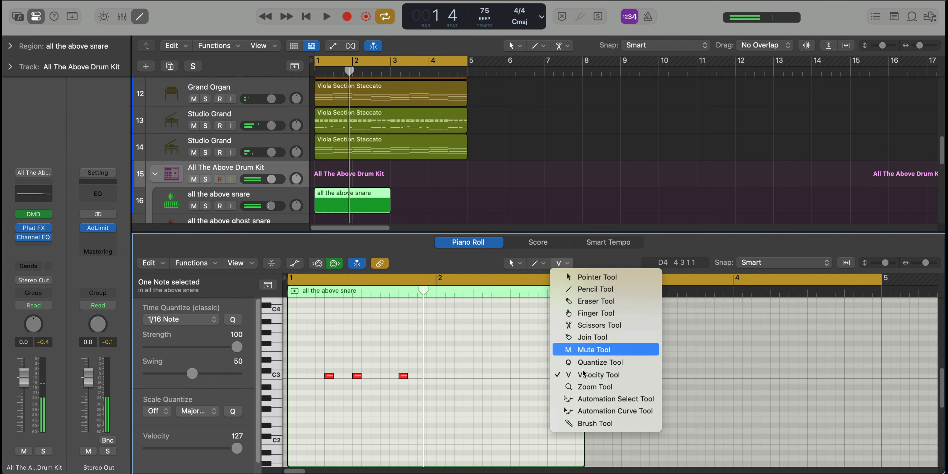
pyautogui.click(597, 425)
pyautogui.click(165, 323)
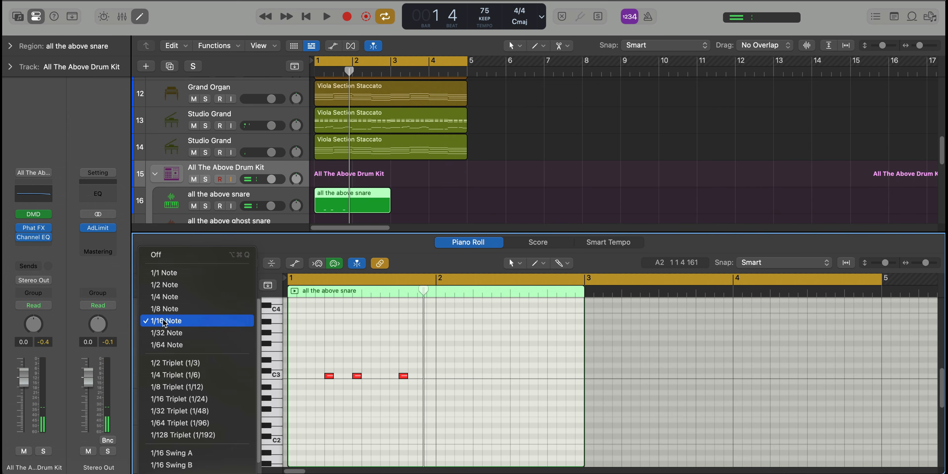
pyautogui.click(166, 333)
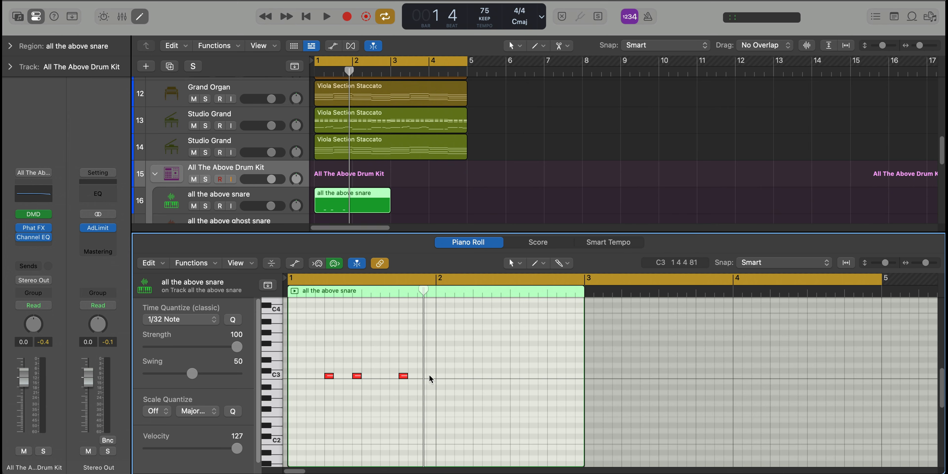
pyautogui.moveTo(429, 375); pyautogui.dragTo(432, 375)
pyautogui.press('space')
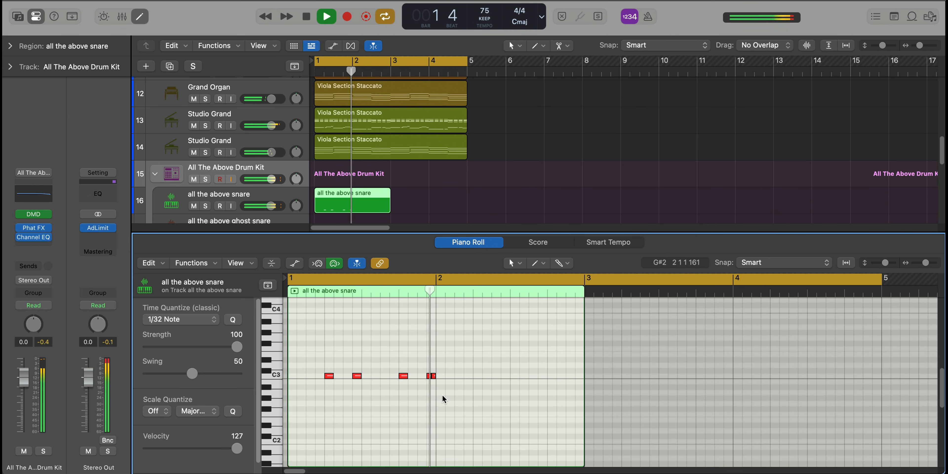
pyautogui.click(477, 375)
pyautogui.click(482, 383)
pyautogui.press('space')
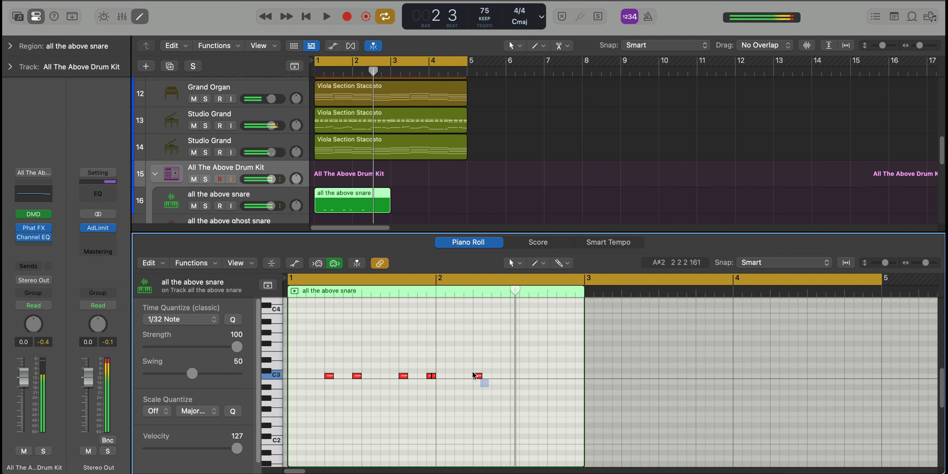
# Copy the five snare notes from bar 1 into bar 2, play them, and set the cycle range to the two-bar snare region
pyautogui.moveTo(338, 354); pyautogui.dragTo(326, 367)
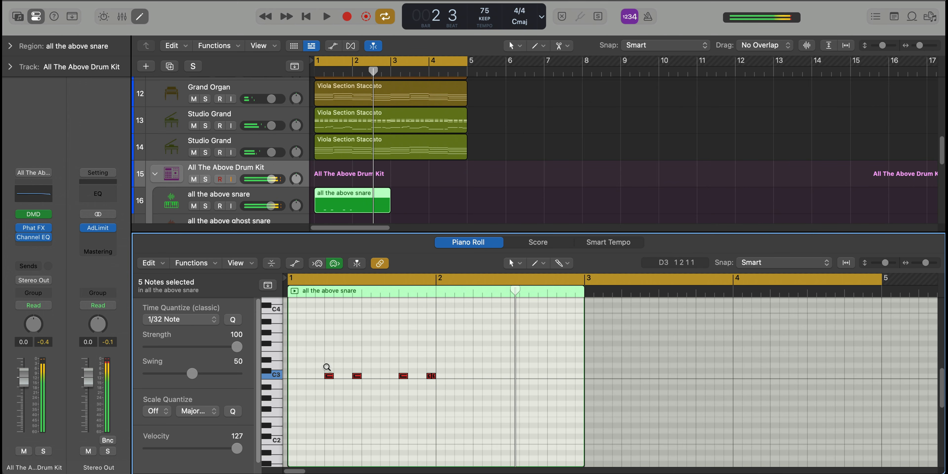
pyautogui.moveTo(445, 378); pyautogui.dragTo(481, 379)
pyautogui.click(483, 361)
pyautogui.press('space')
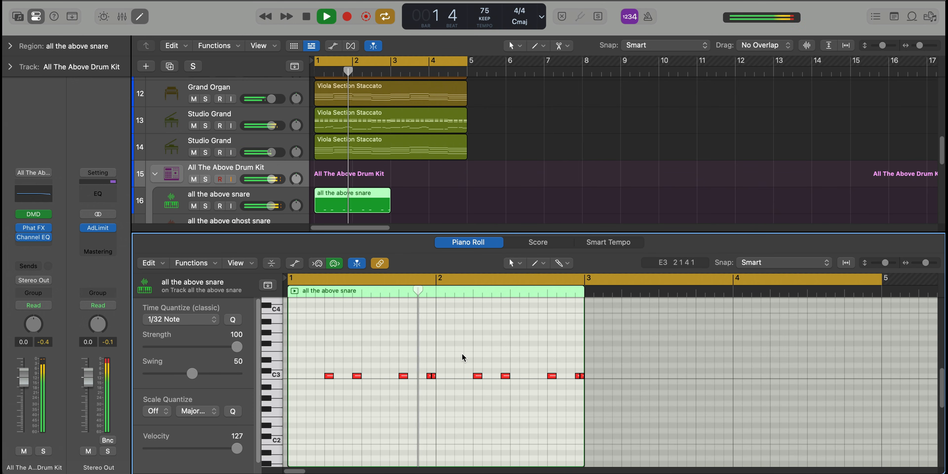
pyautogui.click(370, 208)
pyautogui.press('u')
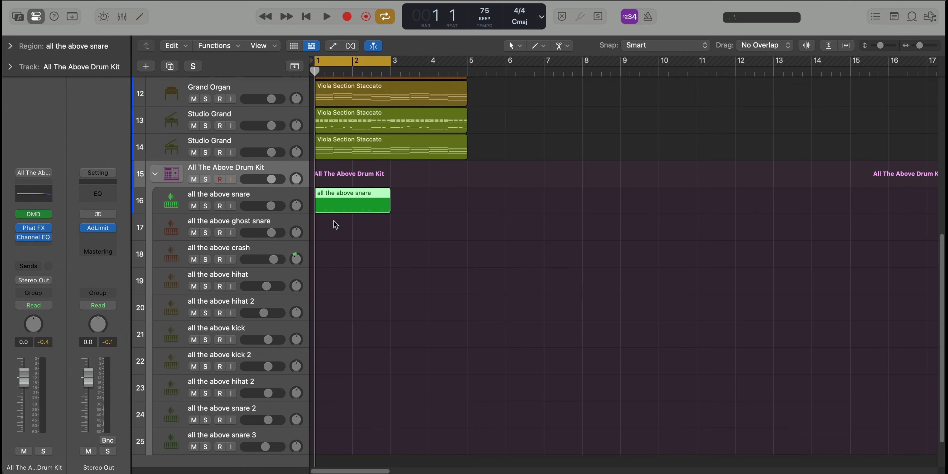
# Create a two-bar ghost snare region with C3 notes just before bar 2 and just after beat 3 of bar 2
pyautogui.click(324, 226)
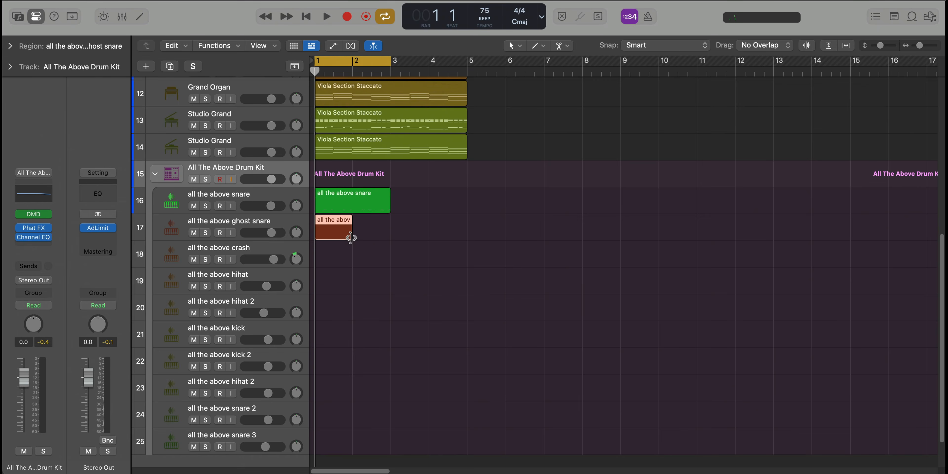
pyautogui.moveTo(351, 234); pyautogui.dragTo(387, 235)
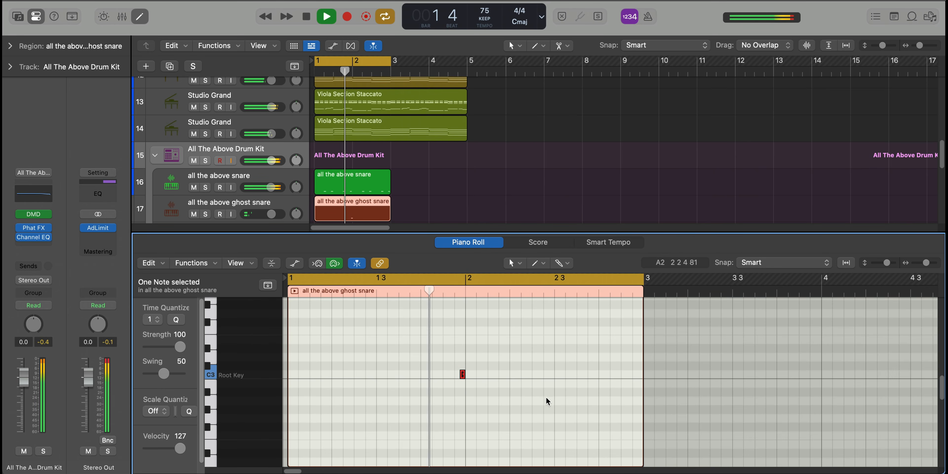
pyautogui.click(569, 375)
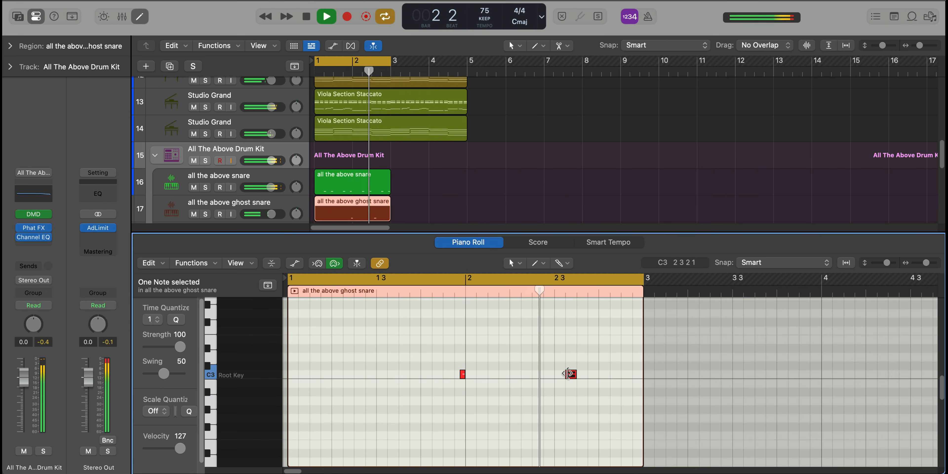
pyautogui.press('e')
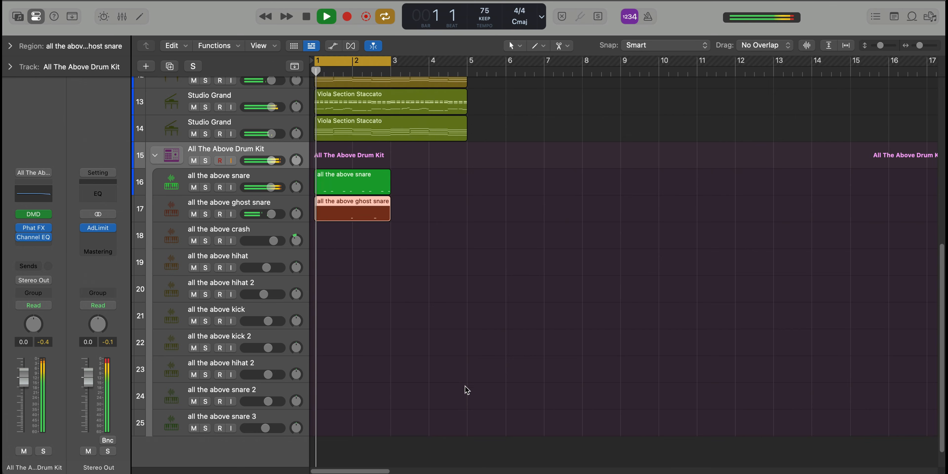
# Create a four-bar crash region with one C3 hit at the start of bar 1 and play it with the mix
pyautogui.scroll(-2, 373, 355)
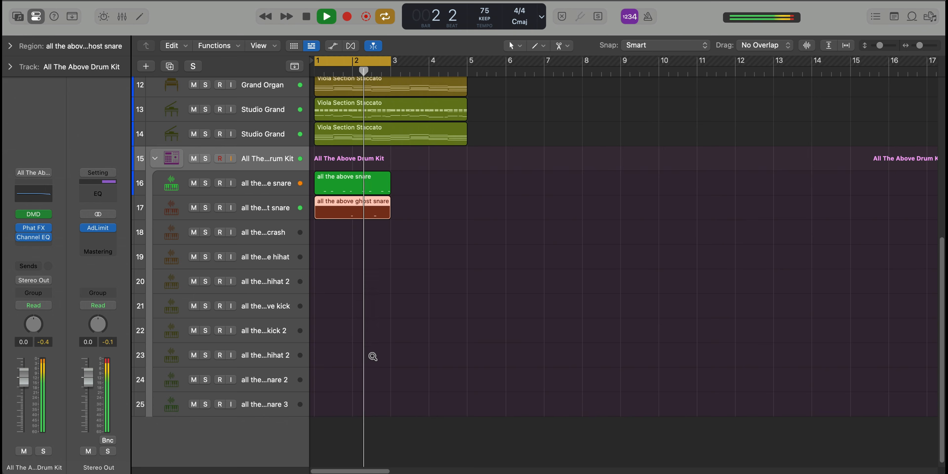
pyautogui.scroll(-1, 373, 356)
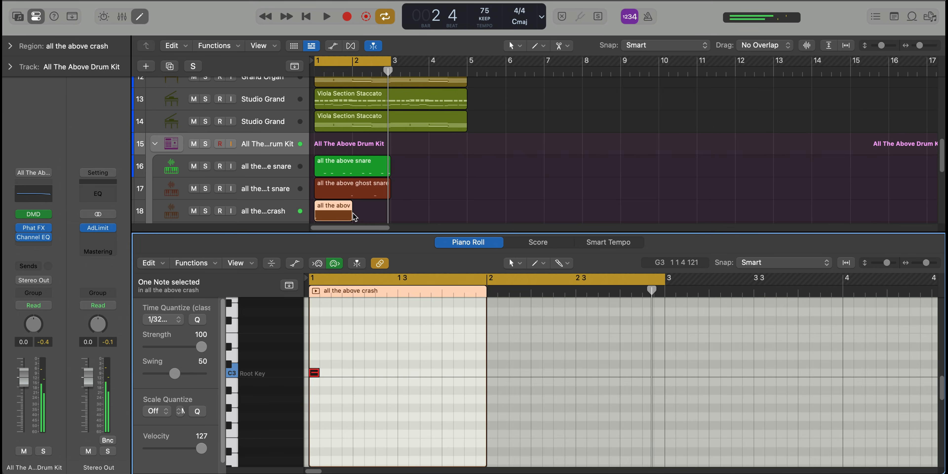
pyautogui.moveTo(354, 216); pyautogui.dragTo(446, 217)
pyautogui.press('space')
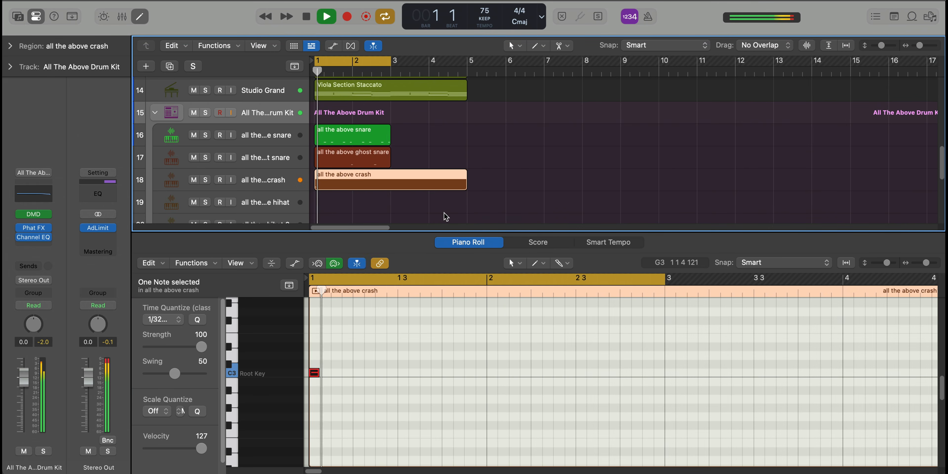
pyautogui.press('e')
pyautogui.scroll(3, 434, 278)
pyautogui.scroll(2, 434, 278)
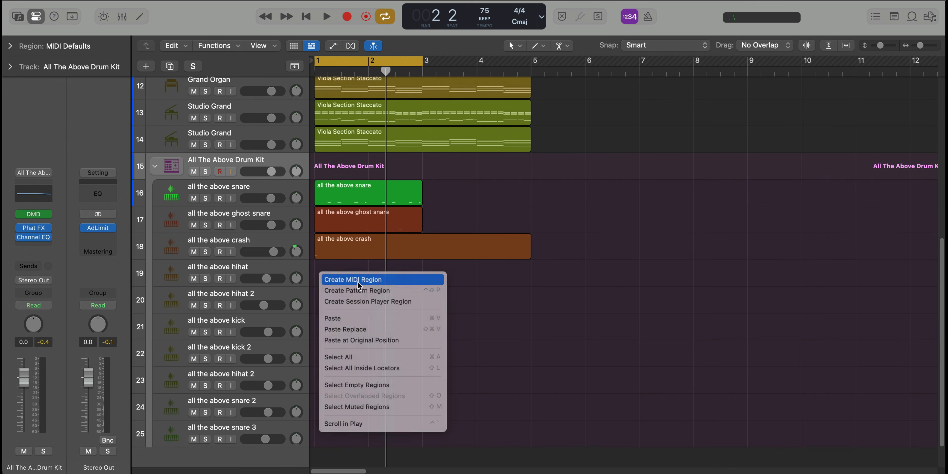
# Create a two-bar MIDI region on the all the above hihat track and open it for note editing
pyautogui.click(358, 280)
pyautogui.moveTo(368, 281); pyautogui.dragTo(417, 283)
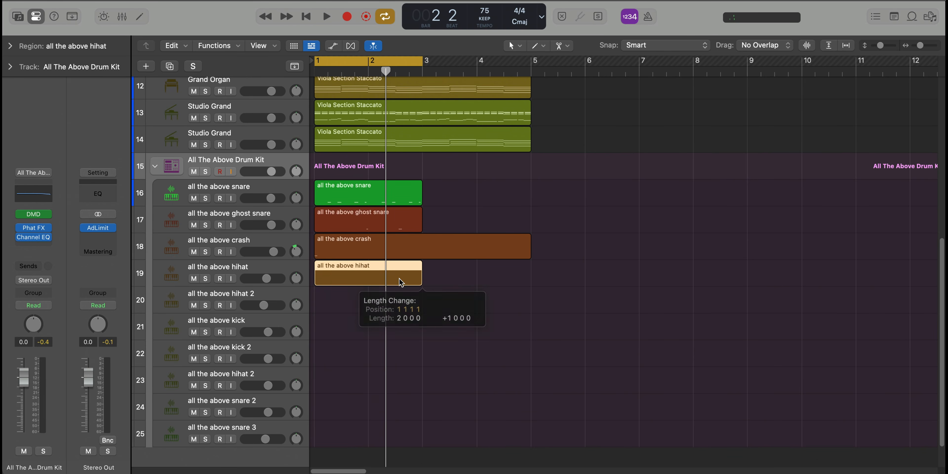
pyautogui.doubleClick(400, 283)
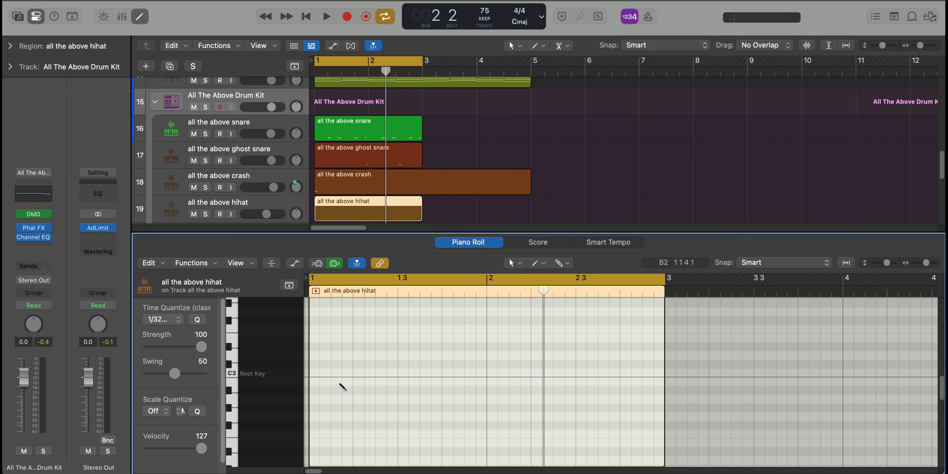
# Add two spaced C3 hi-hat hits before beat 3 of bar 1 and three consecutive hits starting on beat 3
pyautogui.click(336, 372)
pyautogui.press('space')
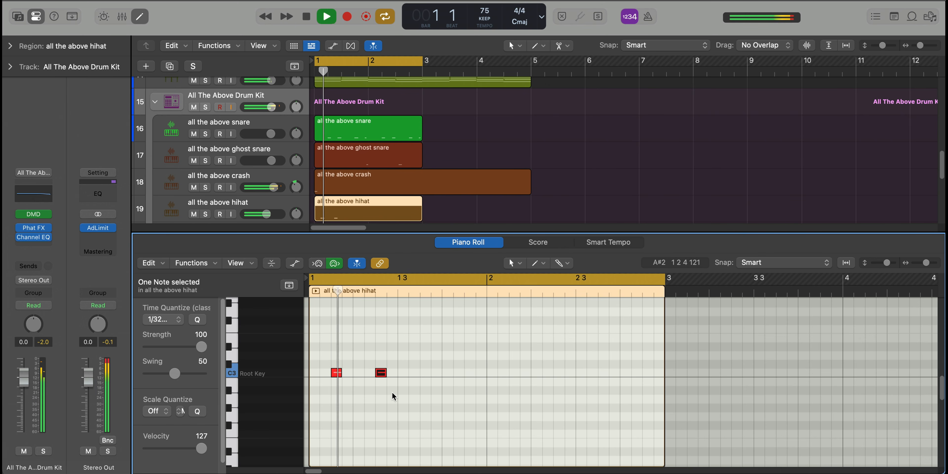
pyautogui.press('space')
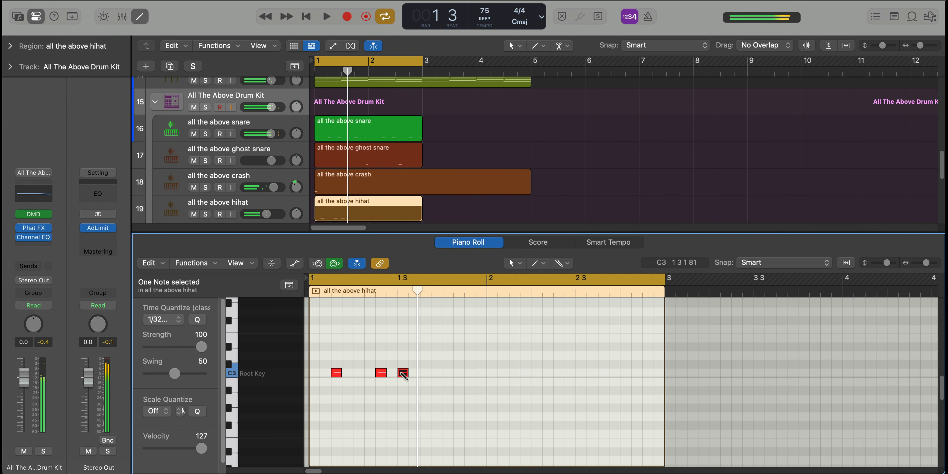
pyautogui.click(413, 373)
pyautogui.click(425, 372)
pyautogui.click(436, 373)
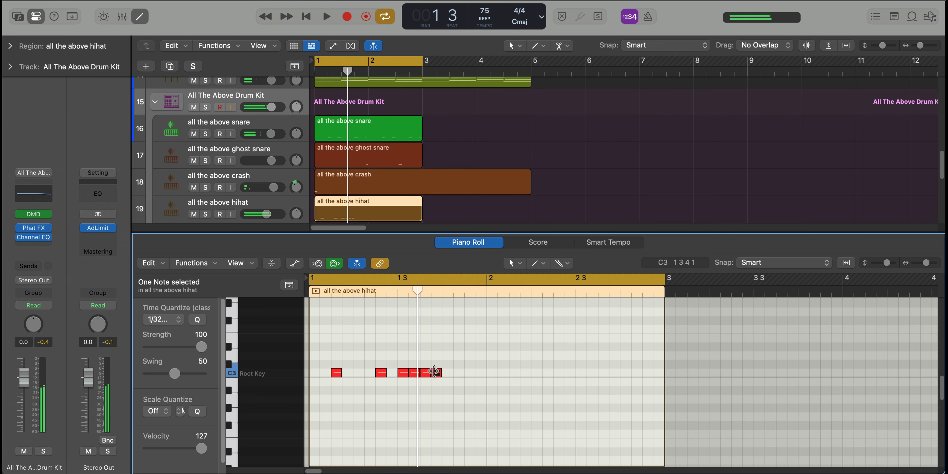
pyautogui.click(435, 372)
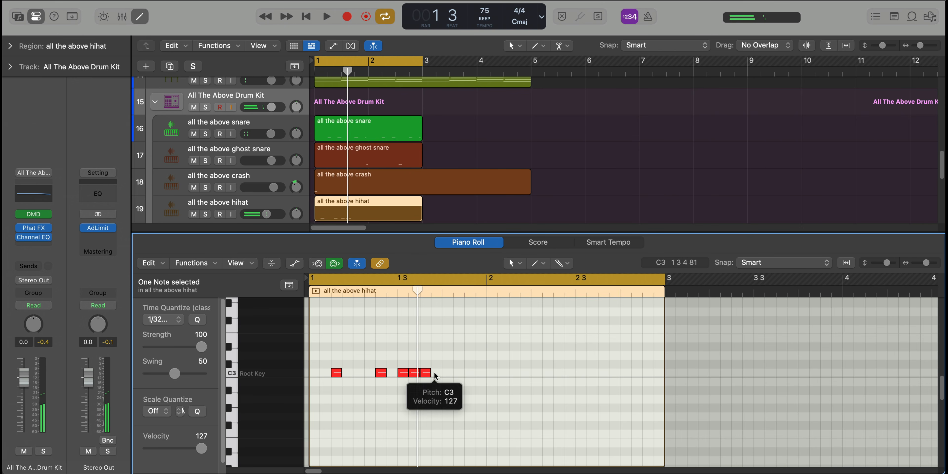
# Brush a roll of short C3 hi-hat notes up to the end of bar 1 and play the pattern
pyautogui.moveTo(435, 373); pyautogui.dragTo(487, 373)
pyautogui.moveTo(499, 372); pyautogui.dragTo(347, 367)
pyautogui.press('space')
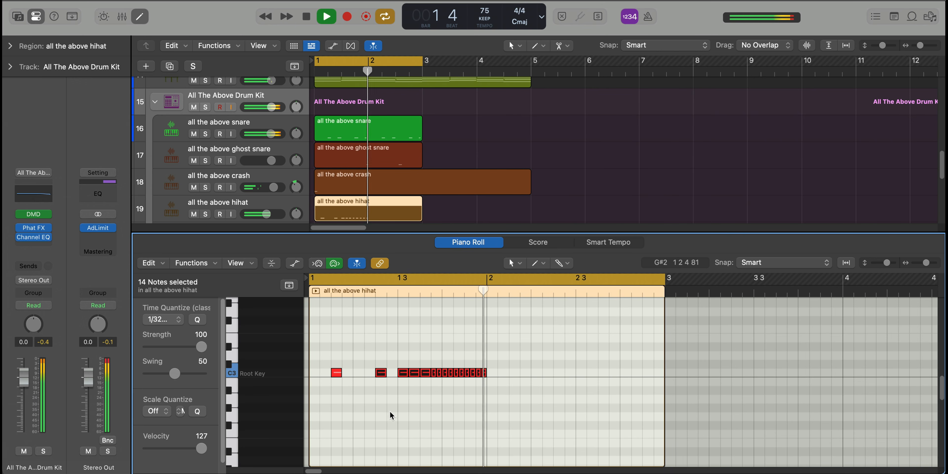
pyautogui.press('space')
# Fill bar 2 of the hi-hat region with consecutive C3 hits and brush a roll of shorter notes through to its end
pyautogui.click(493, 372)
pyautogui.click(504, 373)
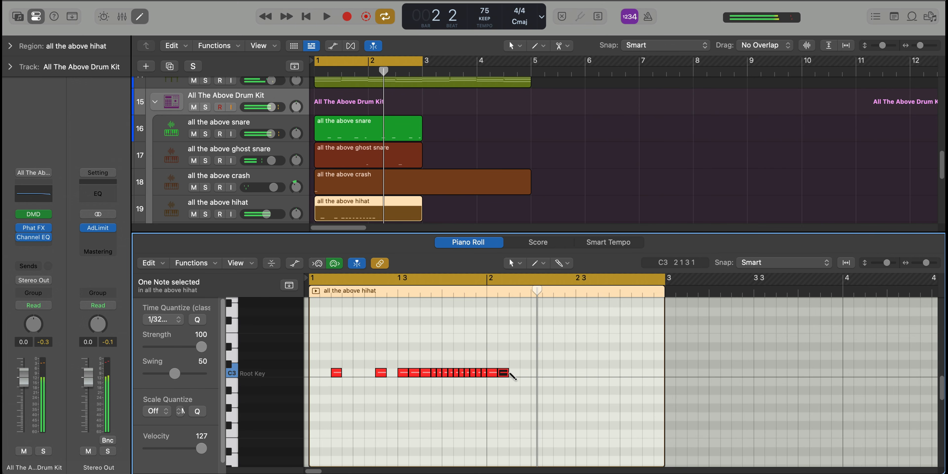
pyautogui.click(514, 373)
pyautogui.click(526, 373)
pyautogui.click(536, 372)
pyautogui.click(548, 373)
pyautogui.click(559, 373)
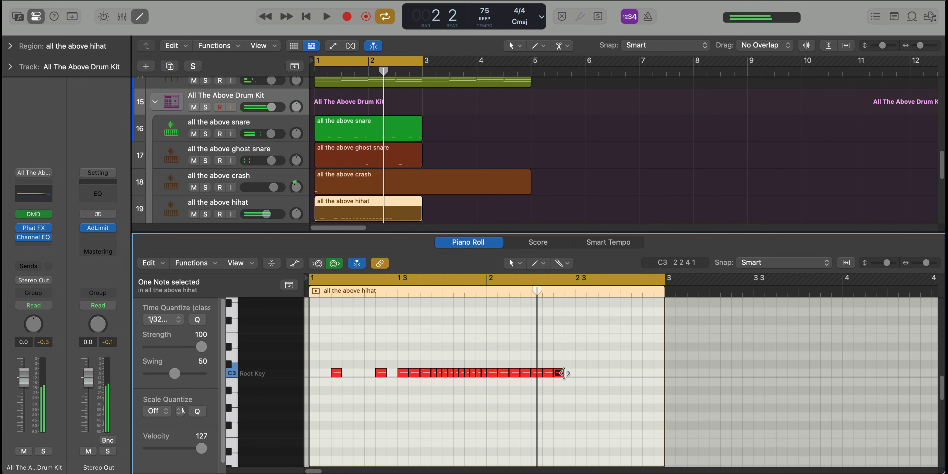
pyautogui.click(570, 372)
pyautogui.click(581, 373)
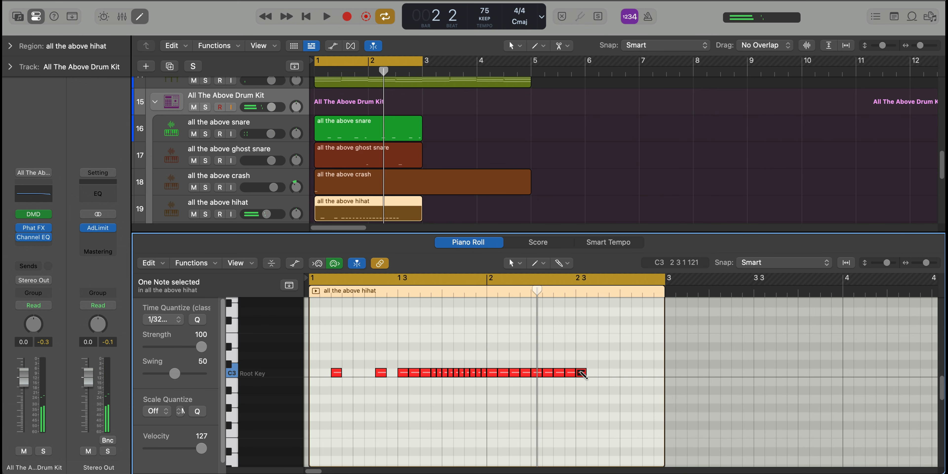
pyautogui.click(591, 372)
pyautogui.click(603, 373)
pyautogui.click(613, 373)
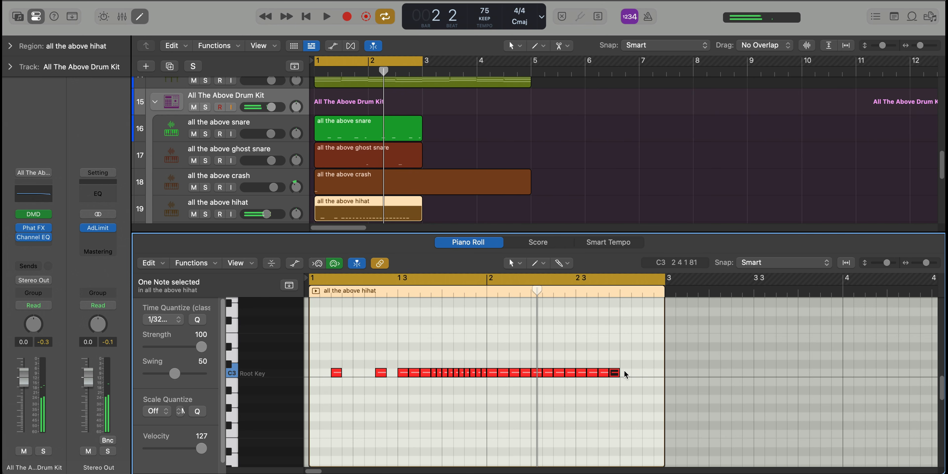
pyautogui.moveTo(624, 373); pyautogui.dragTo(664, 376)
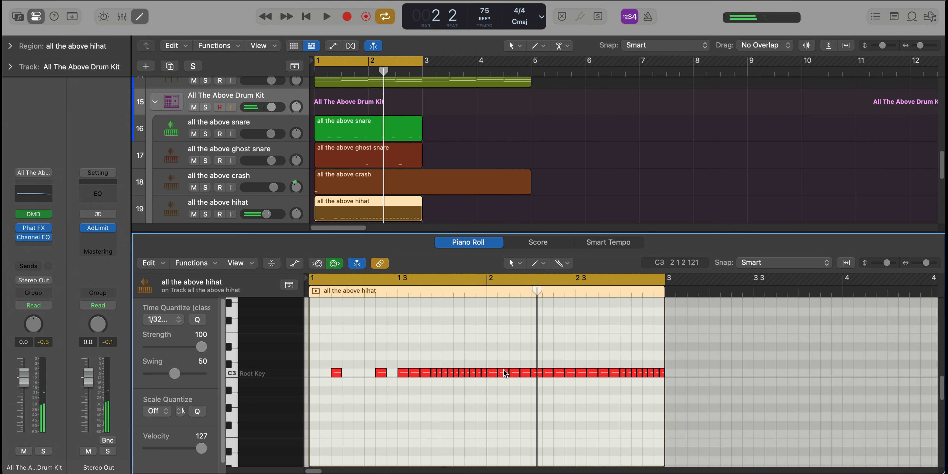
# Set the velocity of six alternate hi-hat notes in bar 2 to 94, play the pattern, and close the note editor
pyautogui.click(504, 371)
pyautogui.keyDown('shift'); pyautogui.click(526, 373); pyautogui.keyUp('shift')
pyautogui.keyDown('shift'); pyautogui.click(539, 375); pyautogui.keyUp('shift')
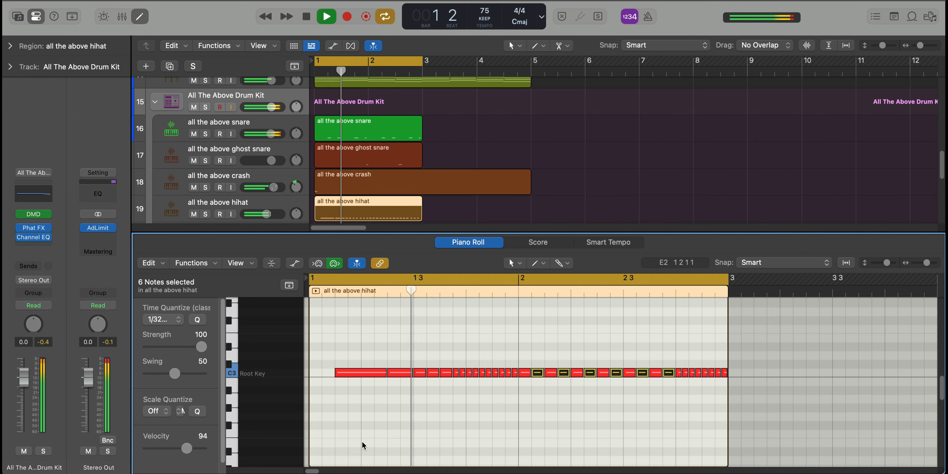
pyautogui.press('p')
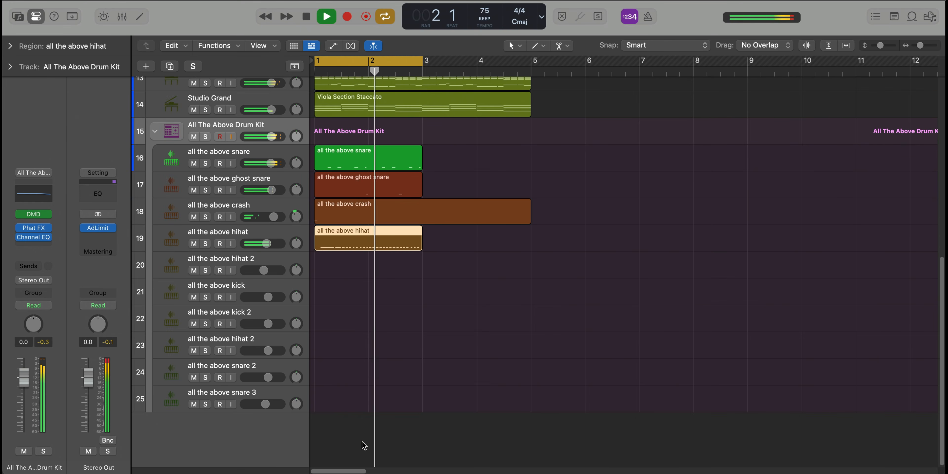
pyautogui.scroll(-2, 362, 443)
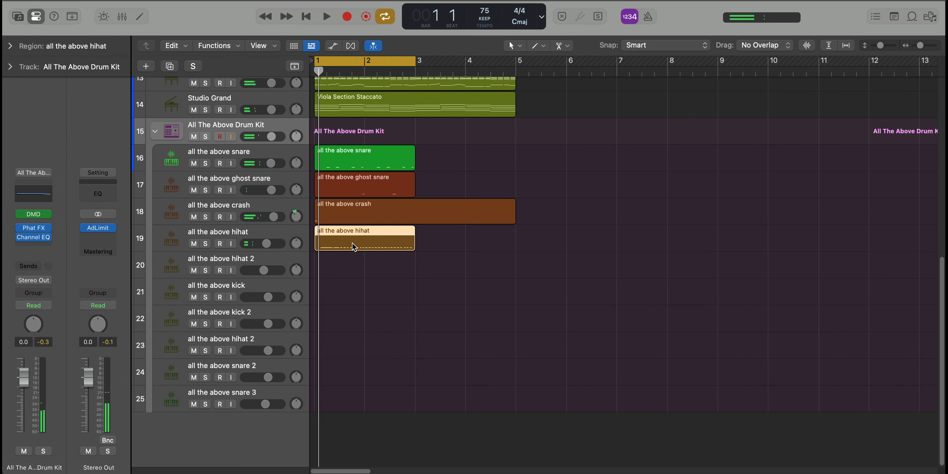
# Copy the two-bar hi-hat region onto the first hihat 2 track and check both hi-hat tracks in solo during playback
pyautogui.moveTo(351, 248); pyautogui.dragTo(351, 271)
pyautogui.press('space')
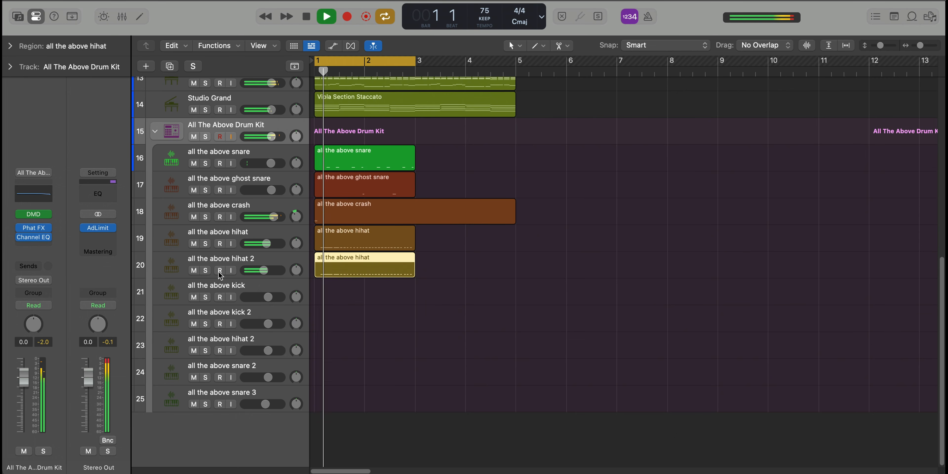
pyautogui.click(209, 270)
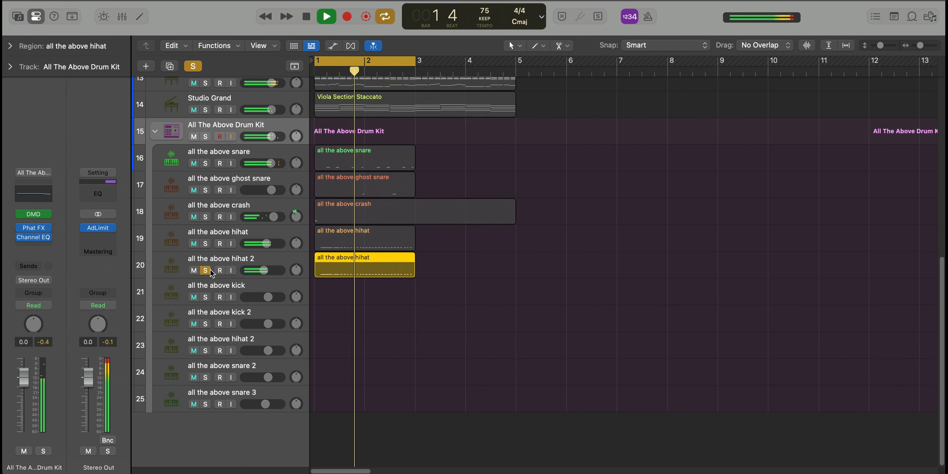
pyautogui.click(209, 246)
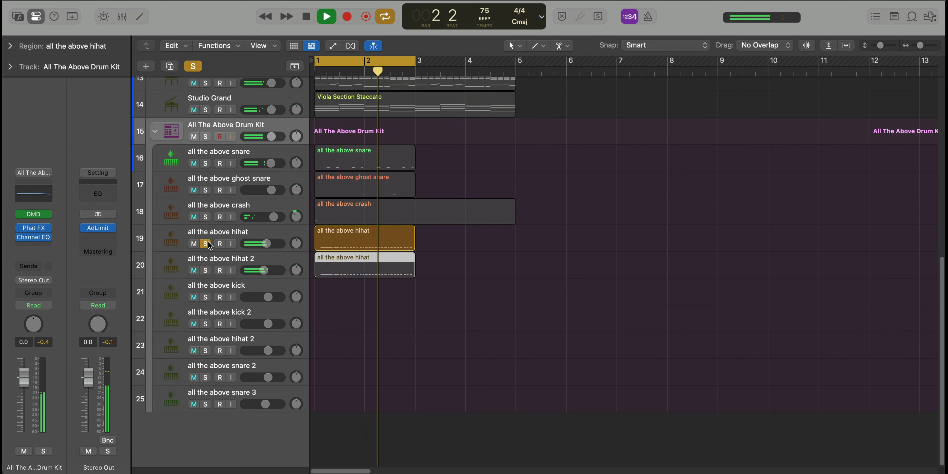
pyautogui.click(206, 271)
pyautogui.click(207, 270)
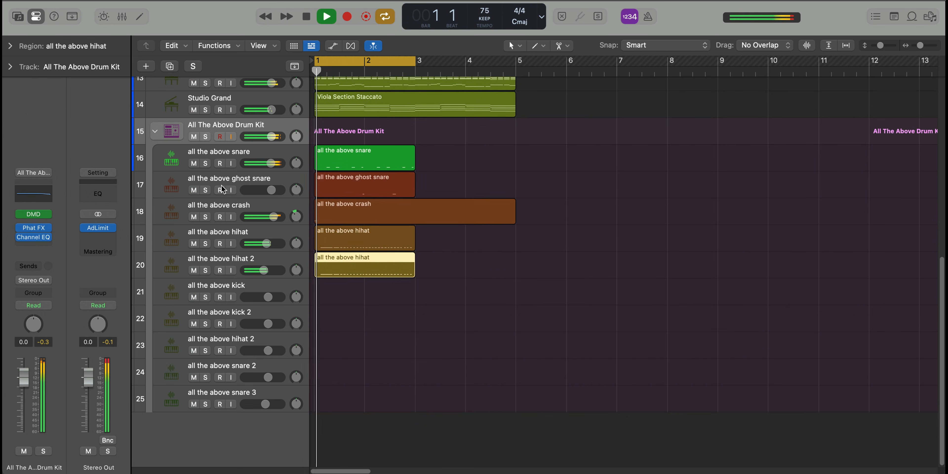
# Solo the All The Above Drum Kit stack and listen to the programmed drum parts
pyautogui.click(205, 137)
pyautogui.scroll(5, 345, 324)
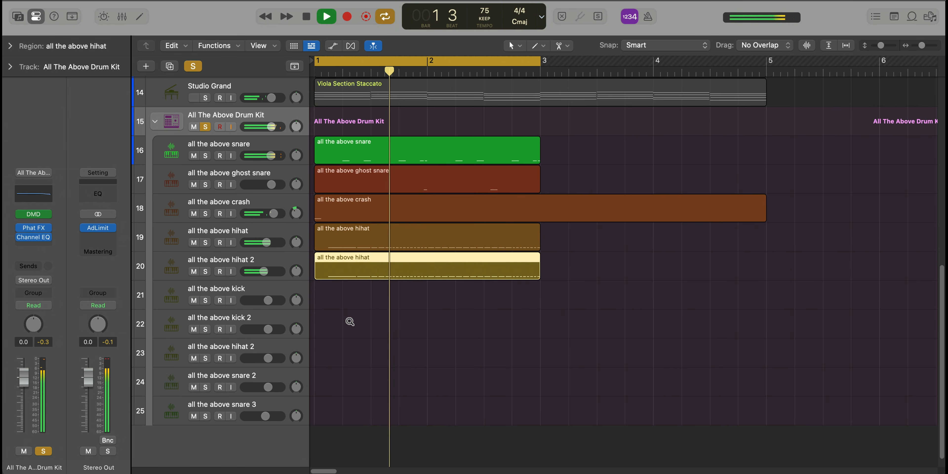
pyautogui.scroll(-2, 350, 322)
pyautogui.scroll(-1, 349, 322)
pyautogui.scroll(3, 350, 321)
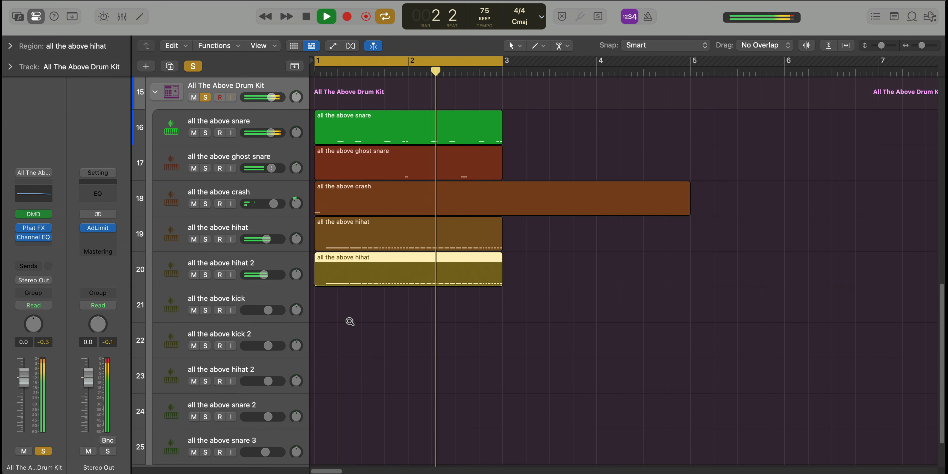
pyautogui.scroll(-1, 350, 322)
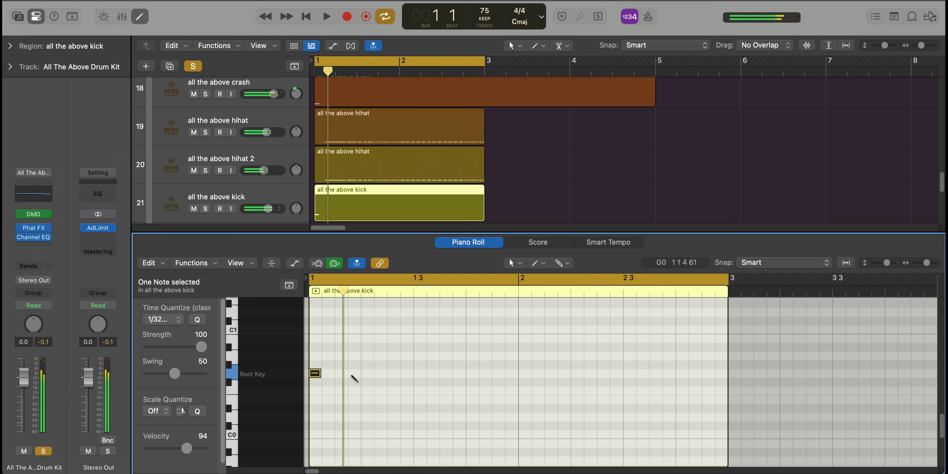
# Add G0 kick hits at positions 1 1 4, 1 3 3 and 1 4 2 in the kick region, playing the pattern to check them
pyautogui.keyDown('super'); pyautogui.click(353, 374); pyautogui.keyUp('super')
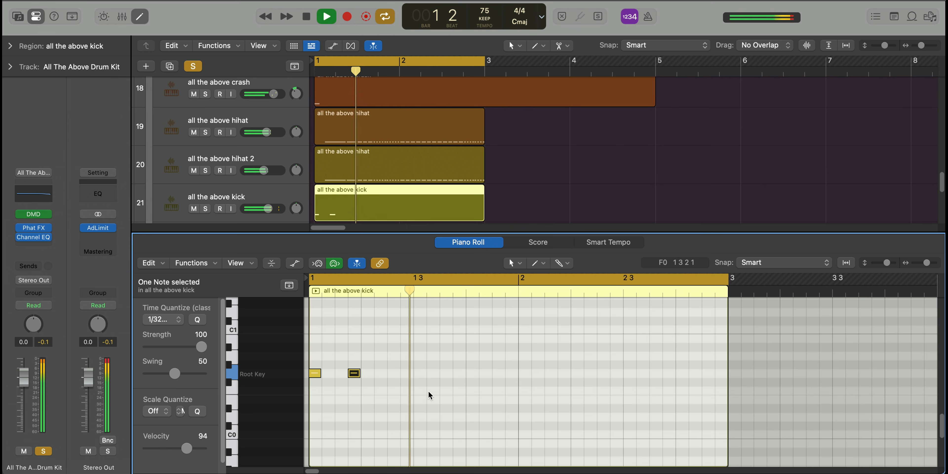
pyautogui.keyDown('super'); pyautogui.click(432, 382); pyautogui.keyUp('super')
pyautogui.press('space')
pyautogui.moveTo(434, 383); pyautogui.dragTo(447, 373)
pyautogui.press('space')
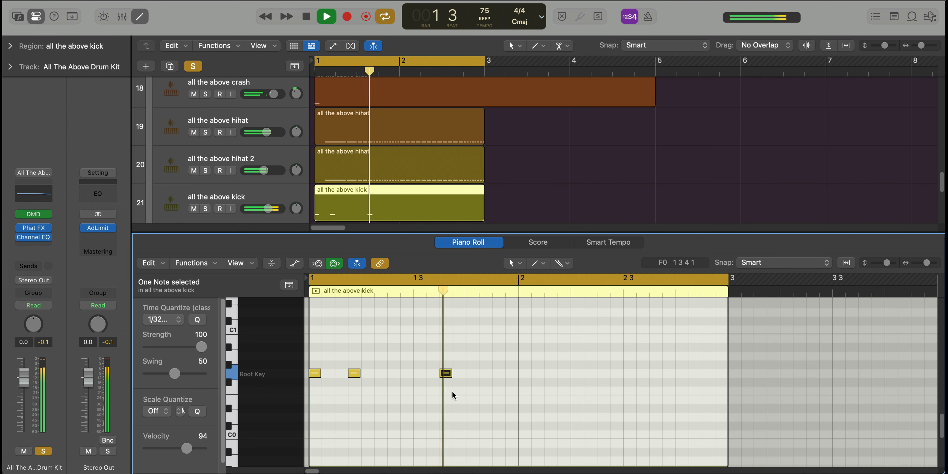
pyautogui.press('space')
pyautogui.keyDown('super'); pyautogui.click(480, 373); pyautogui.keyUp('super')
pyautogui.press('space')
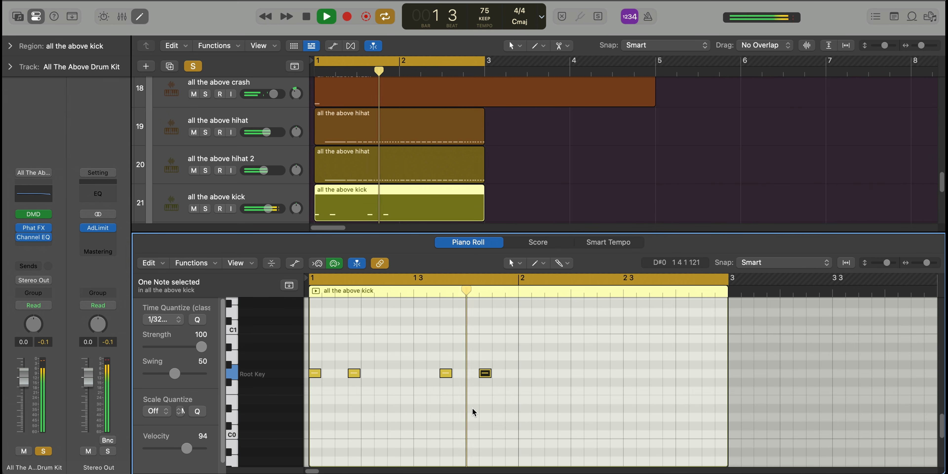
# Copy the four bar 1 kick hits into bar 2, add an extra G0 hit at position 2 4 3, and close the note editor
pyautogui.press('space')
pyautogui.moveTo(543, 396); pyautogui.dragTo(524, 373)
pyautogui.press('space')
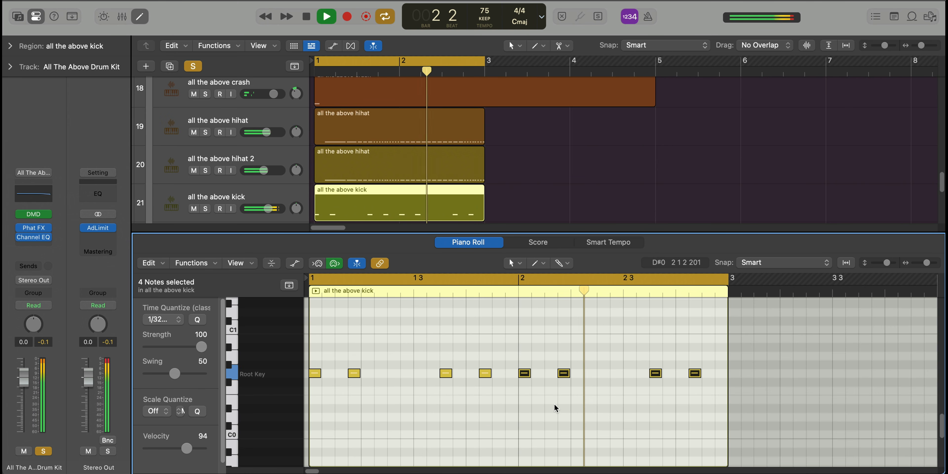
pyautogui.keyDown('super'); pyautogui.click(706, 374); pyautogui.keyUp('super')
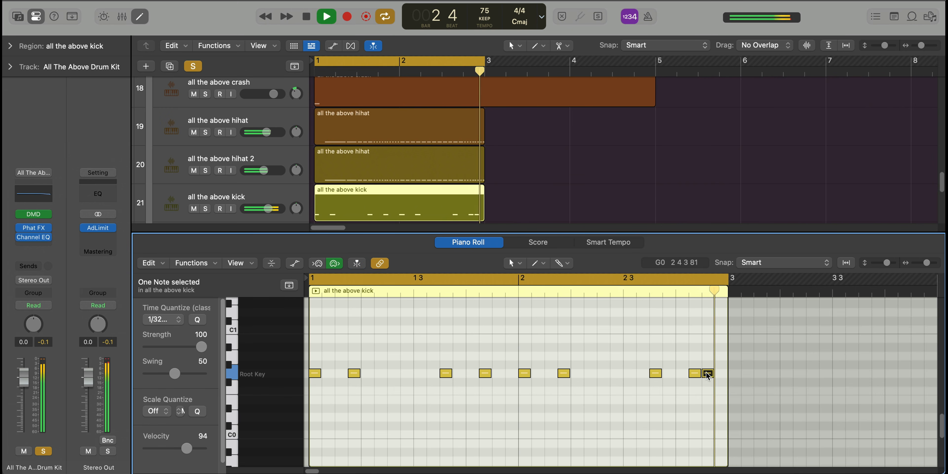
pyautogui.press('e')
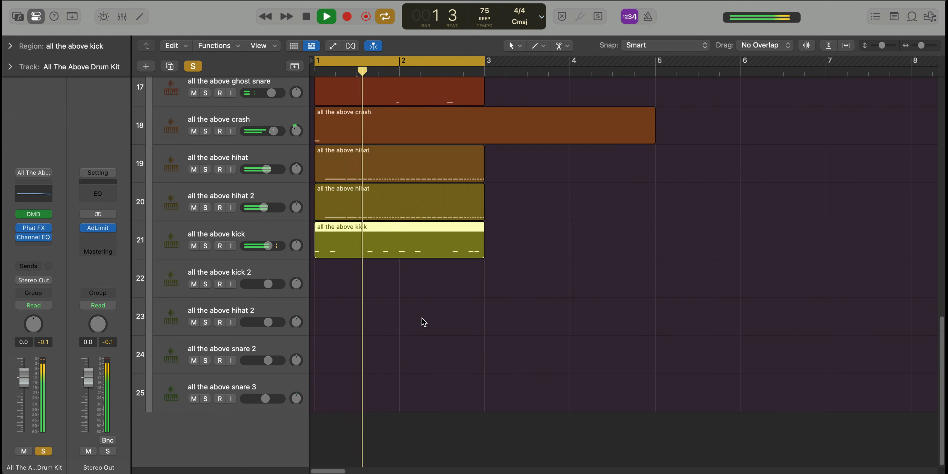
# Repeat the two-bar snare, ghost snare, hi-hat and kick regions across bars 3 and 4, and open the repeated snare region for editing
pyautogui.keyDown('ctrl'); pyautogui.keyDown('alt'); pyautogui.click(415, 321); pyautogui.keyUp('alt'); pyautogui.keyUp('ctrl')
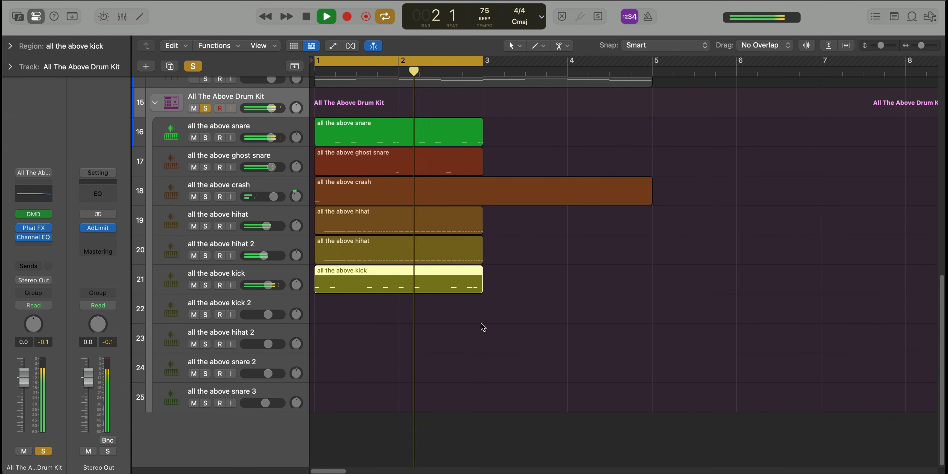
pyautogui.moveTo(483, 326); pyautogui.dragTo(431, 225)
pyautogui.press('super+r')
pyautogui.click(467, 157)
pyautogui.press('super+r')
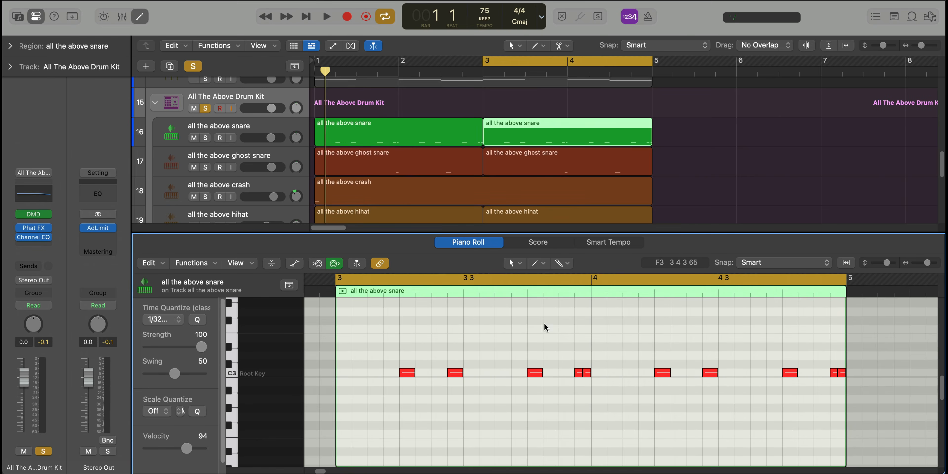
# Cycle bar 4 and add two C3 snare hits at positions 4 3 2 and 4 3 4 in the repeated snare region
pyautogui.press('space')
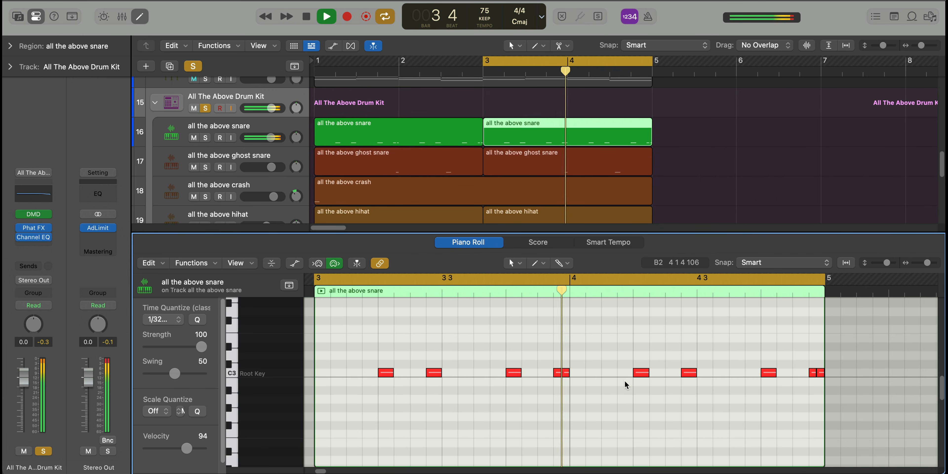
pyautogui.press('space')
pyautogui.moveTo(583, 277); pyautogui.dragTo(826, 280)
pyautogui.press('space')
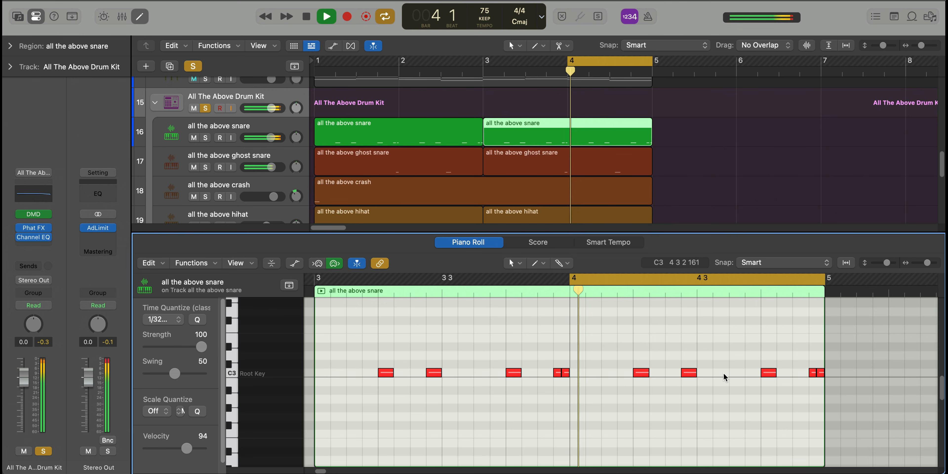
pyautogui.click(717, 373)
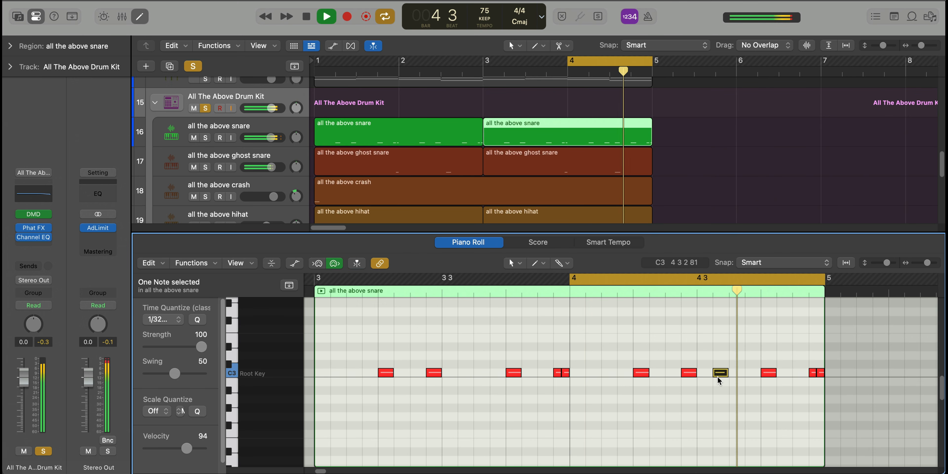
pyautogui.press('space')
pyautogui.click(717, 373)
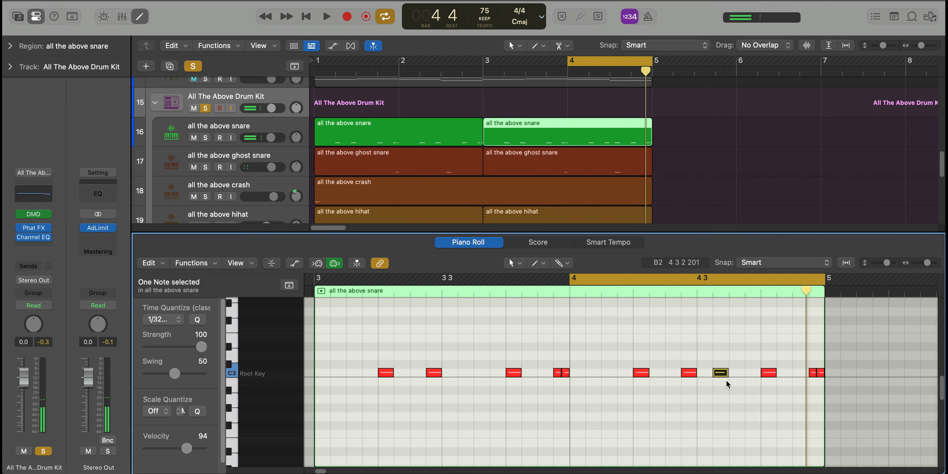
# Add two short C3 snare hits leading into the final pair of bar 4, play the fill, and close the note editor
pyautogui.click(794, 373)
pyautogui.click(803, 373)
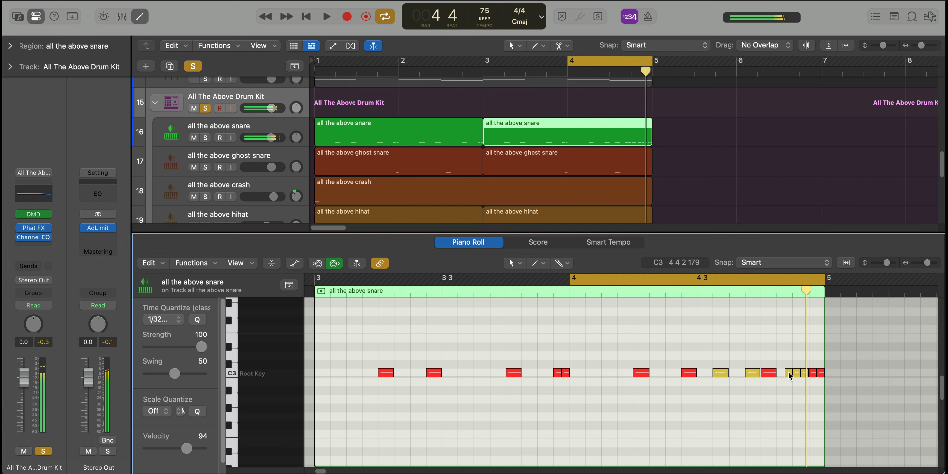
pyautogui.press('space')
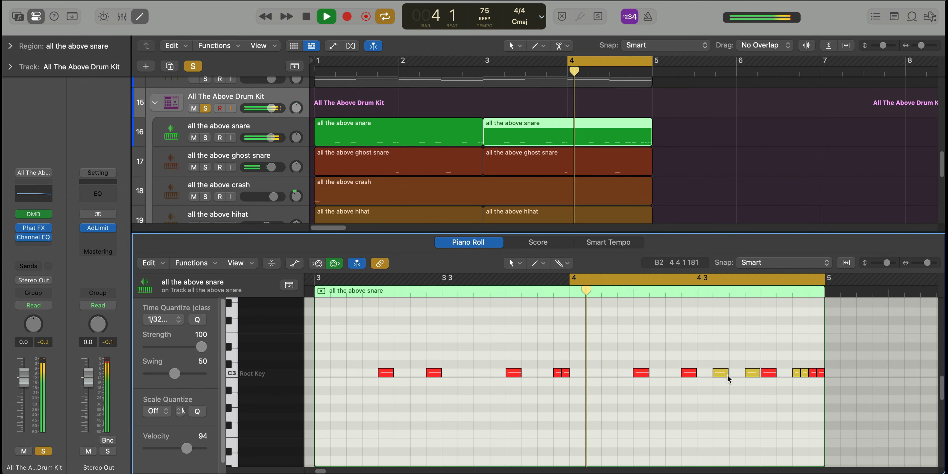
pyautogui.press('e')
pyautogui.keyDown('ctrl'); pyautogui.keyDown('alt'); pyautogui.click(658, 345); pyautogui.keyUp('alt'); pyautogui.keyUp('ctrl')
pyautogui.press('space')
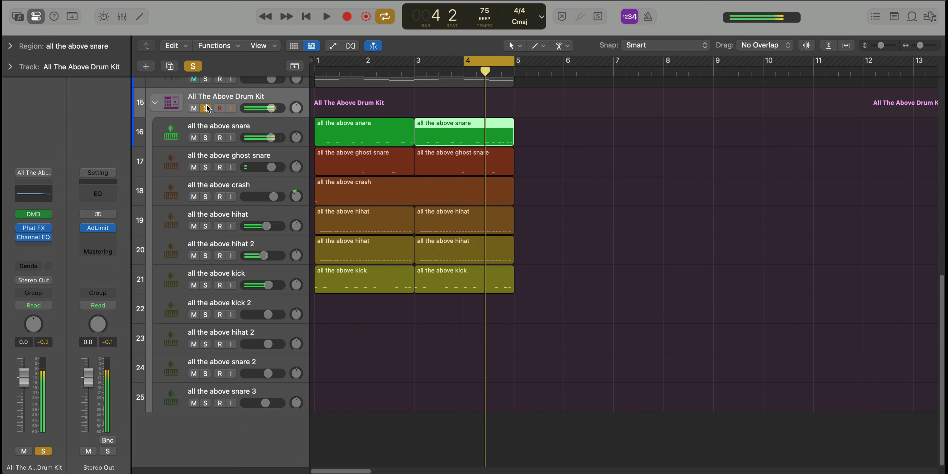
# Unsolo the drum kit, set the cycle to bars 1 through 4, and play the full arrangement with all tracks
pyautogui.click(206, 108)
pyautogui.moveTo(579, 140); pyautogui.dragTo(346, 124)
pyautogui.press('space')
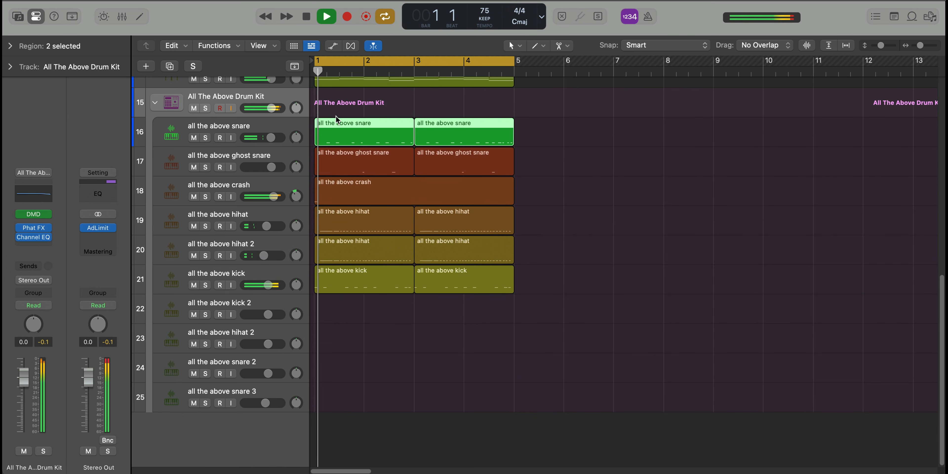
pyautogui.press('super+Up')
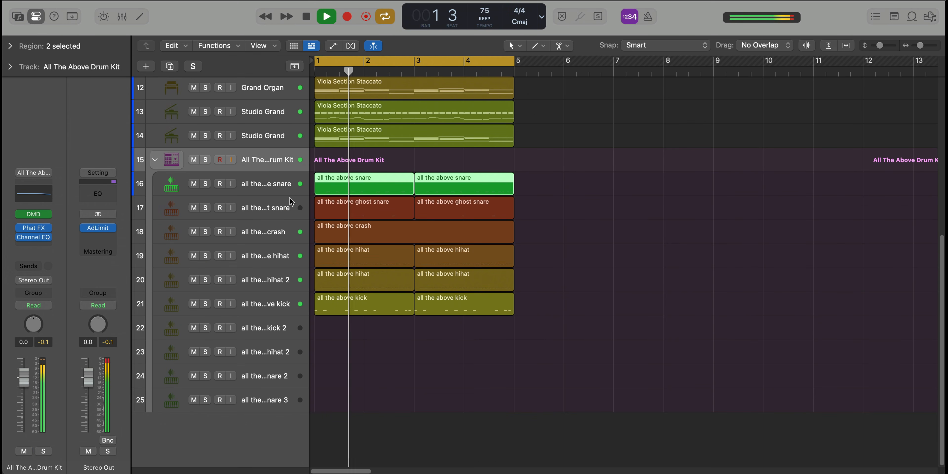
pyautogui.press('super+Up')
pyautogui.press('super+Up')
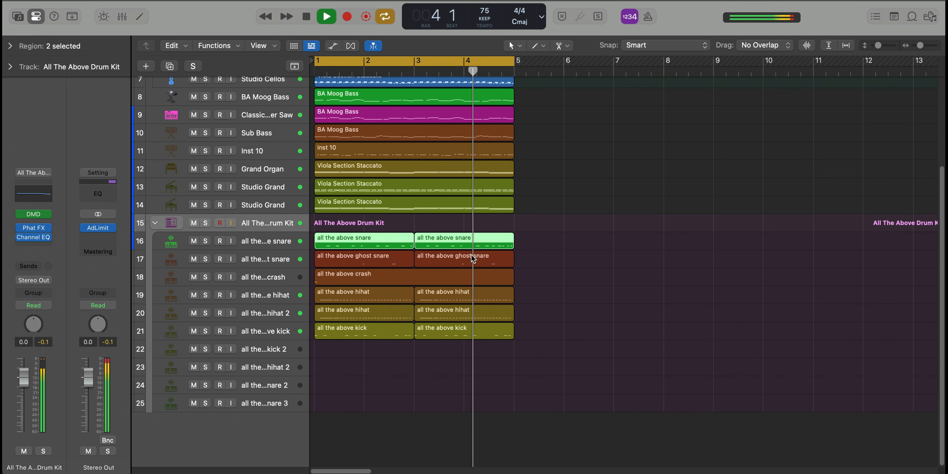
pyautogui.scroll(-1, 471, 255)
pyautogui.scroll(1, 471, 255)
pyautogui.scroll(-1, 472, 255)
pyautogui.scroll(2, 472, 256)
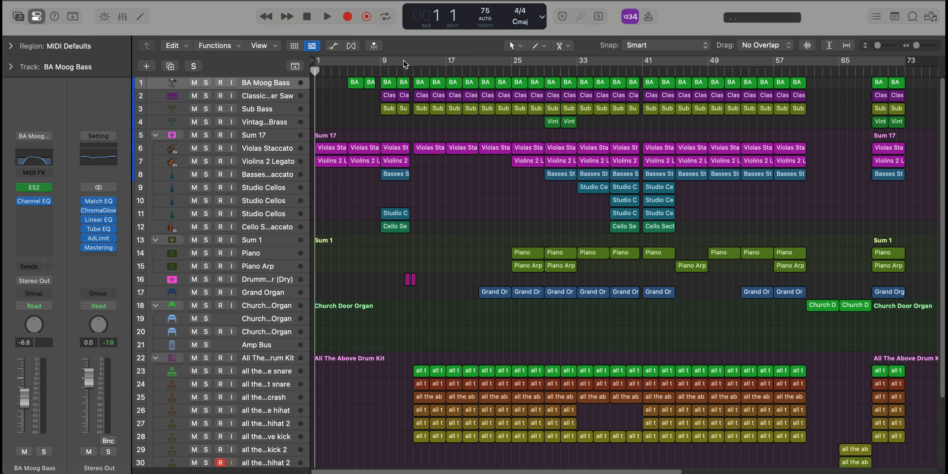
# Cycle bar 12 of the complete song and play it, soloing the dry drummer track to hear its fill
pyautogui.moveTo(402, 62); pyautogui.dragTo(412, 67)
pyautogui.press('space')
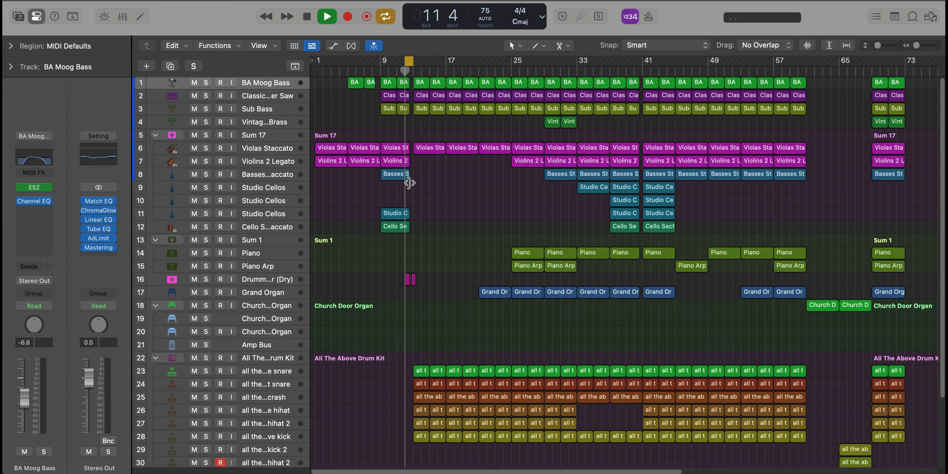
pyautogui.scroll(10, 411, 200)
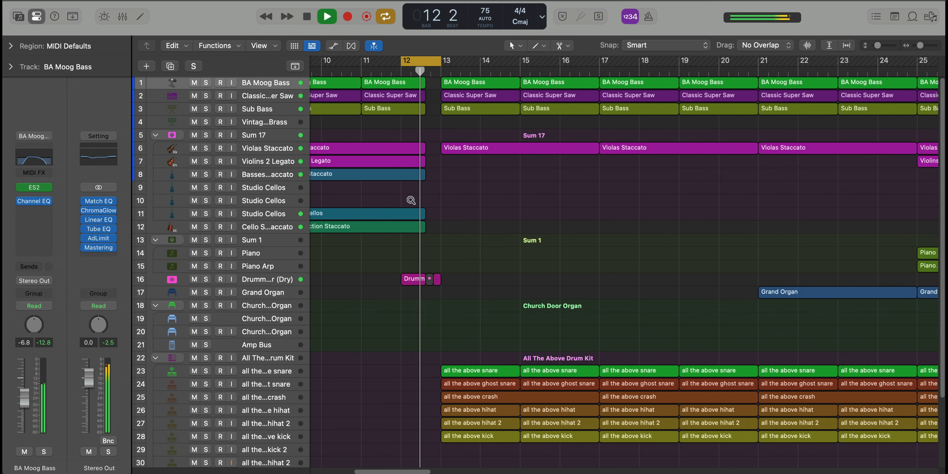
pyautogui.click(205, 280)
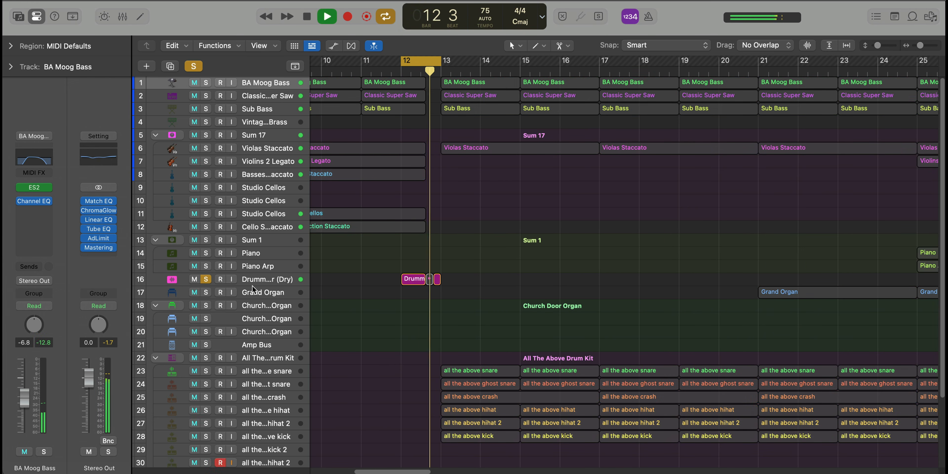
pyautogui.press('space')
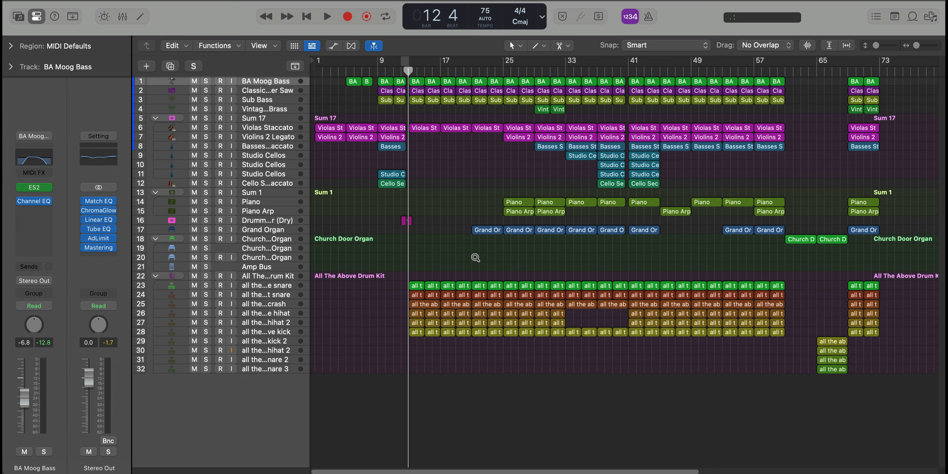
# Set the cycle to bars 33 through 36 of the song and play that section
pyautogui.keyDown('ctrl'); pyautogui.keyDown('alt'); pyautogui.click(500, 254); pyautogui.keyUp('alt'); pyautogui.keyUp('ctrl')
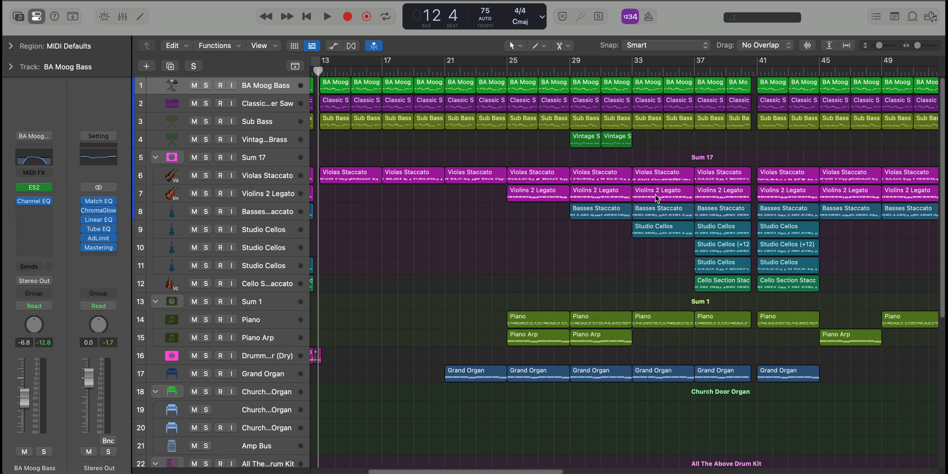
pyautogui.keyDown('ctrl'); pyautogui.keyDown('alt'); pyautogui.click(656, 195); pyautogui.keyUp('alt'); pyautogui.keyUp('ctrl')
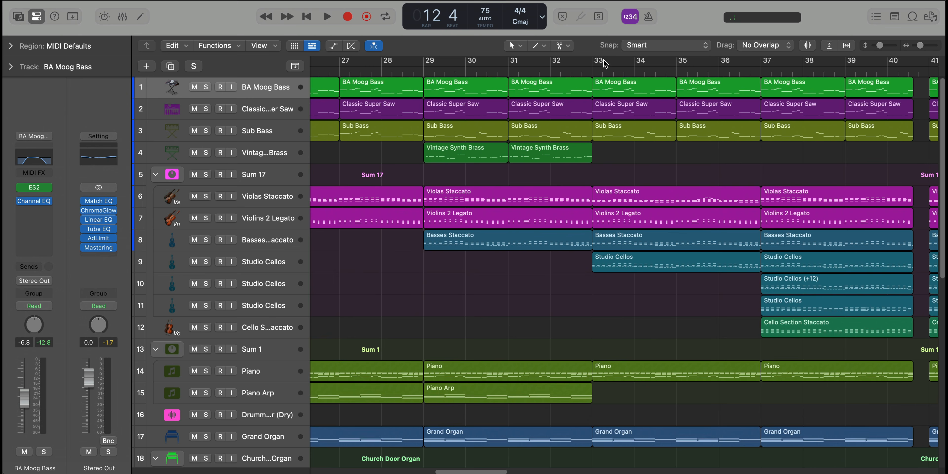
pyautogui.moveTo(604, 60); pyautogui.dragTo(759, 74)
pyautogui.press('space')
# Set the cycle to the Violas Staccato region spanning bars 41 through 44 and play that section
pyautogui.keyDown('ctrl'); pyautogui.keyDown('alt'); pyautogui.click(716, 149); pyautogui.keyUp('alt'); pyautogui.keyUp('ctrl')
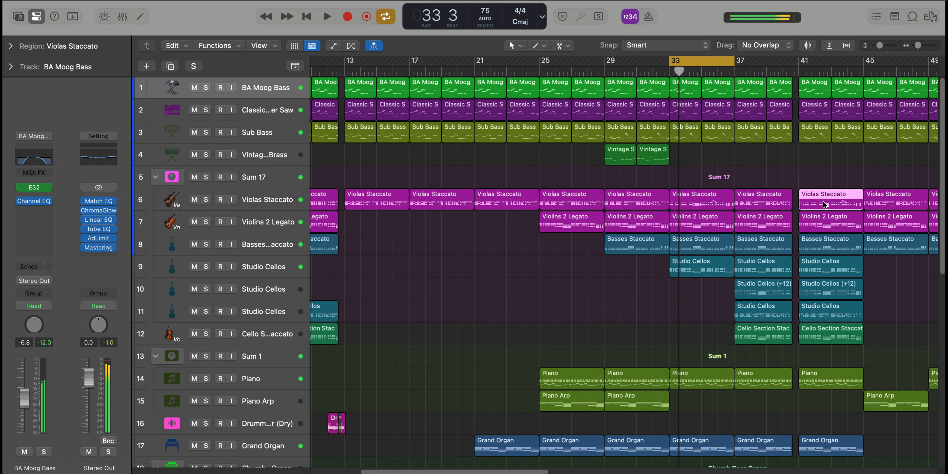
pyautogui.press('c')
pyautogui.press('u')
pyautogui.press('space')
pyautogui.scroll(4, 823, 203)
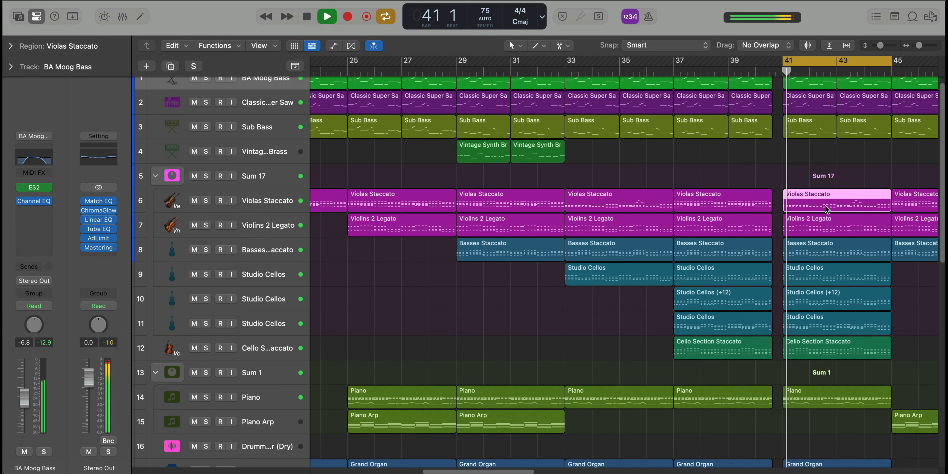
pyautogui.scroll(2, 825, 205)
pyautogui.hscroll(5, 825, 206)
pyautogui.click(686, 171)
pyautogui.click(671, 195)
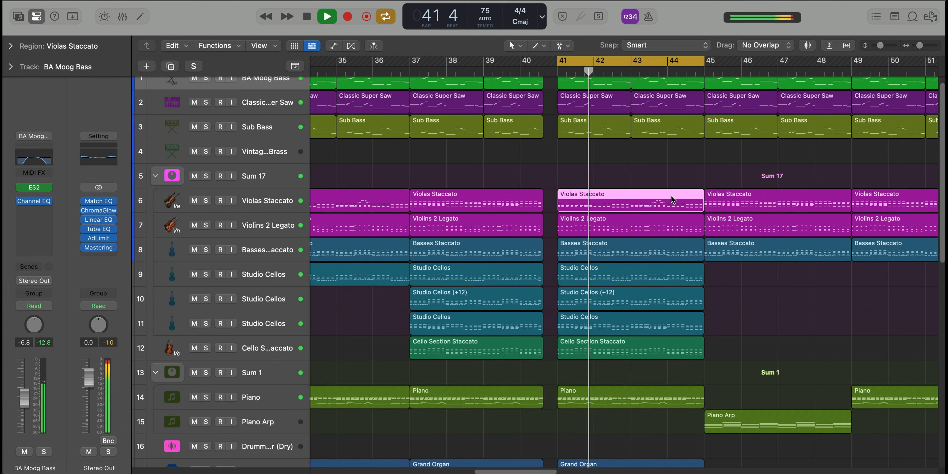
# Open the notes of the Violas Staccato region at bars 41 through 44 in the Piano Roll
pyautogui.doubleClick(671, 196)
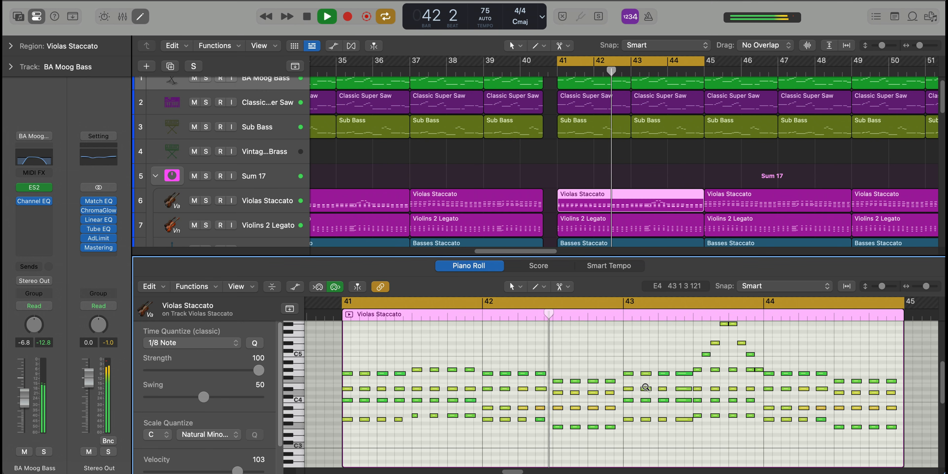
pyautogui.scroll(-1, 645, 387)
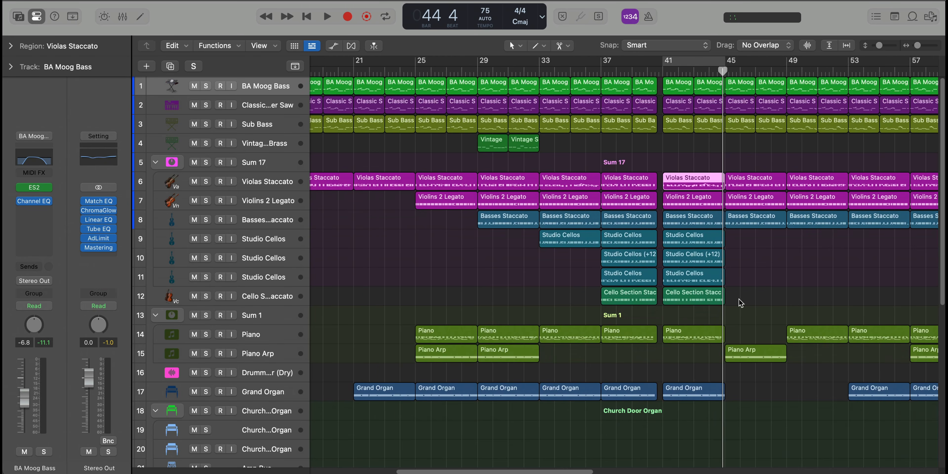
# Set the cycle to bars 61 through 68 and play the Church Door Organ section
pyautogui.scroll(-10, 741, 302)
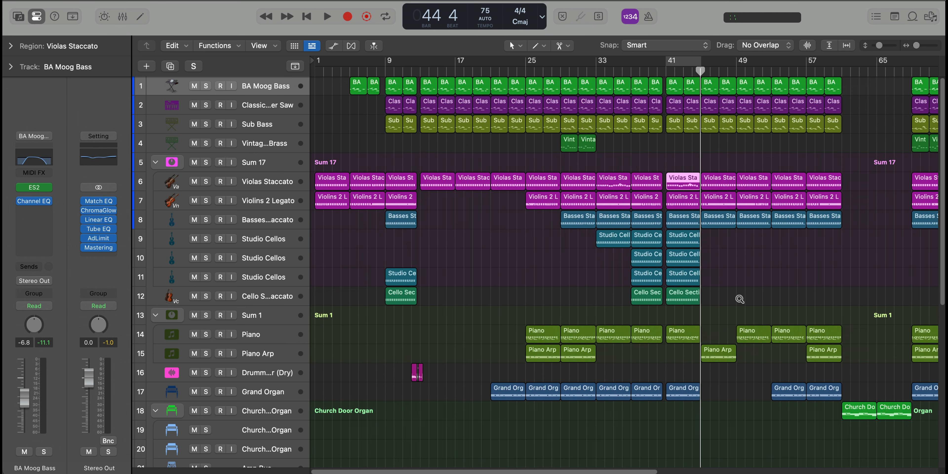
pyautogui.hscroll(5, 741, 159)
pyautogui.moveTo(714, 68); pyautogui.dragTo(780, 69)
pyautogui.press('space')
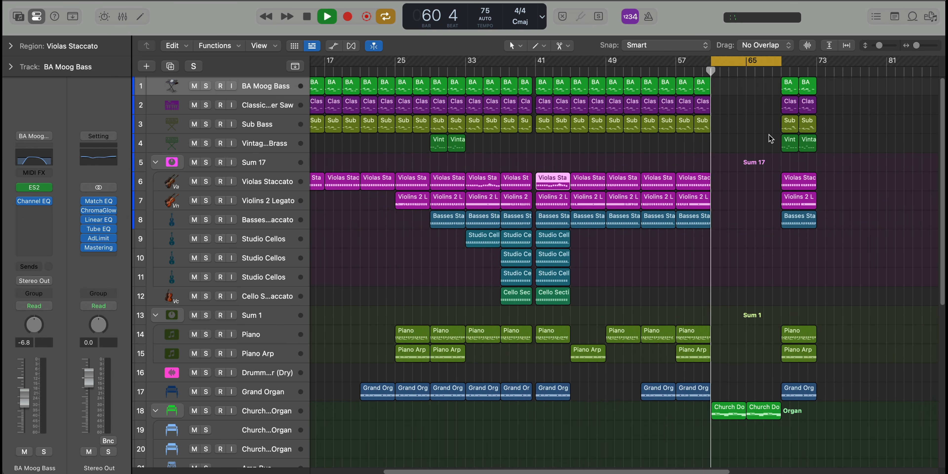
pyautogui.scroll(2, 699, 254)
pyautogui.scroll(2, 698, 249)
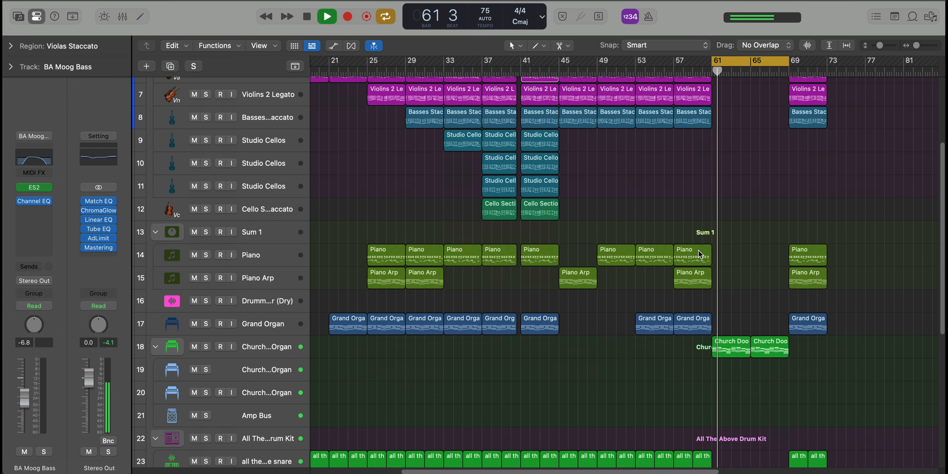
pyautogui.scroll(6, 697, 247)
pyautogui.scroll(-3, 694, 247)
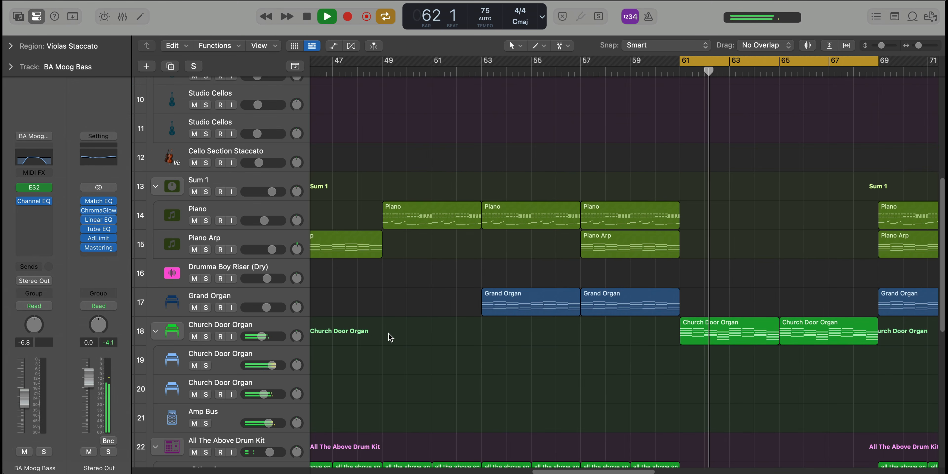
# Look up the Church Door Organ patch among the Experimental Vintage B3 organs in the Library, and open its Vintage B3 instrument
pyautogui.click(283, 326)
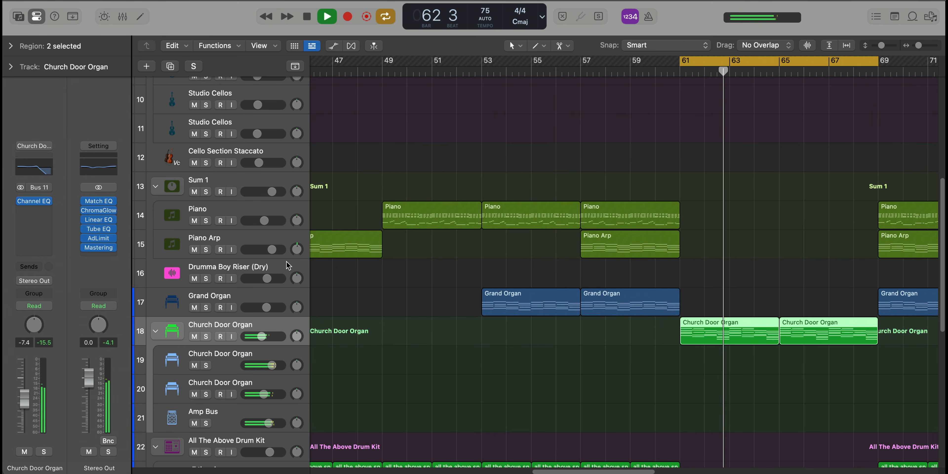
pyautogui.click(18, 16)
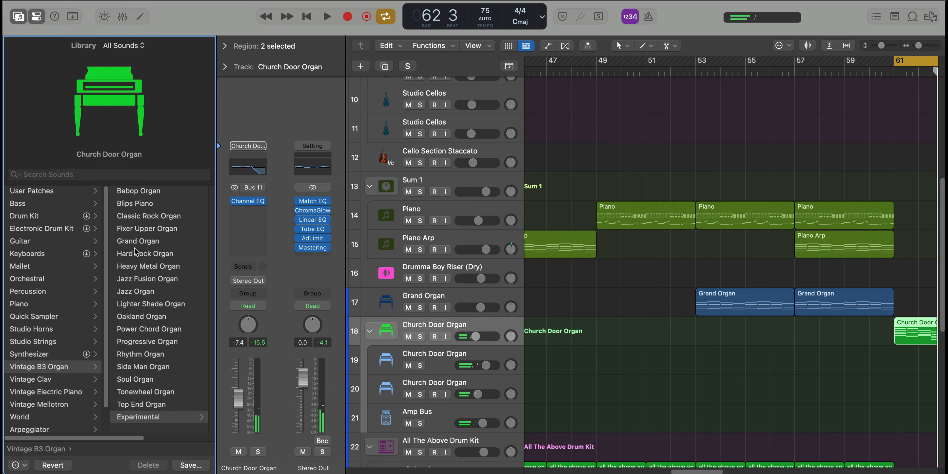
pyautogui.click(137, 415)
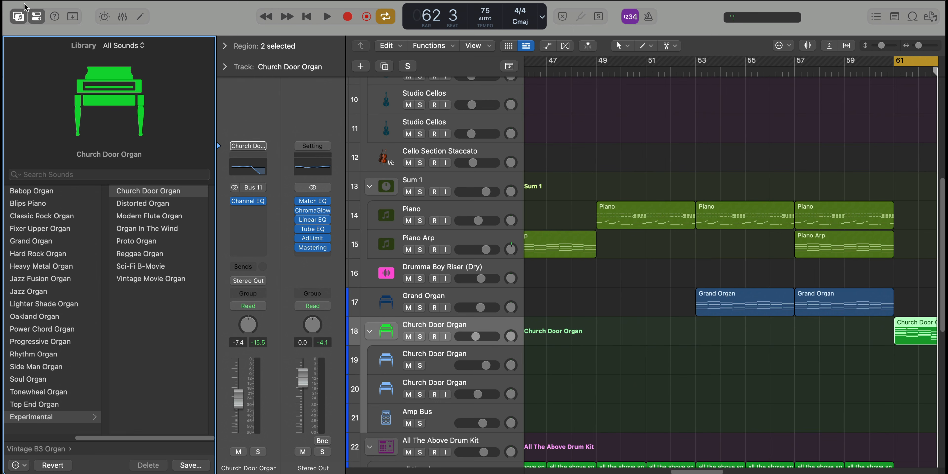
pyautogui.click(19, 17)
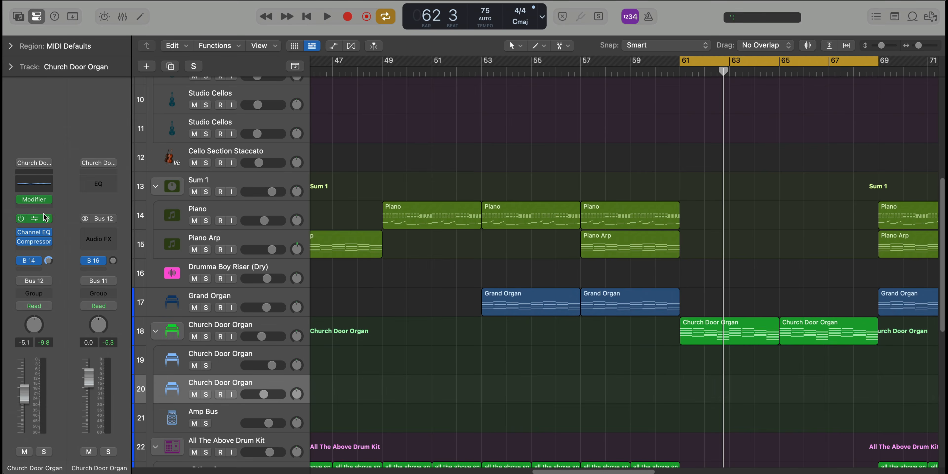
pyautogui.click(35, 219)
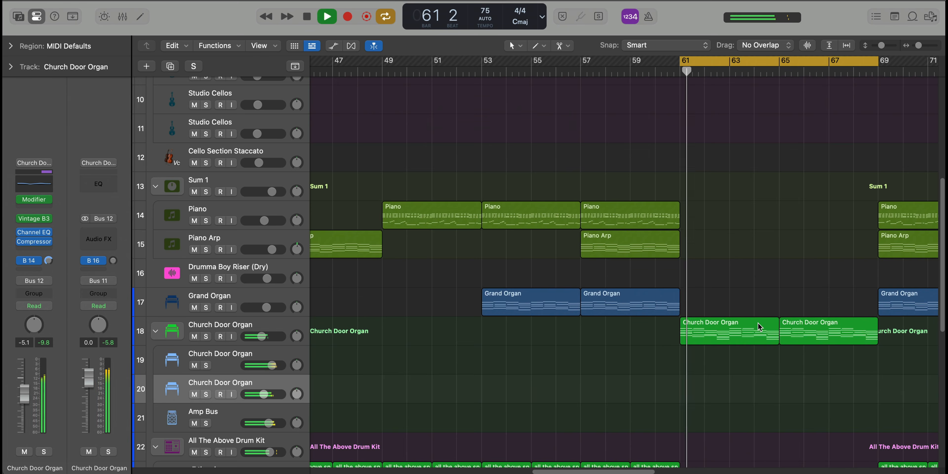
# Audition the drums in the organ section, soloing the drum kit, kick 2, hihat 2, snare 2 and snare 3, and clear the solos
pyautogui.scroll(-5, 759, 325)
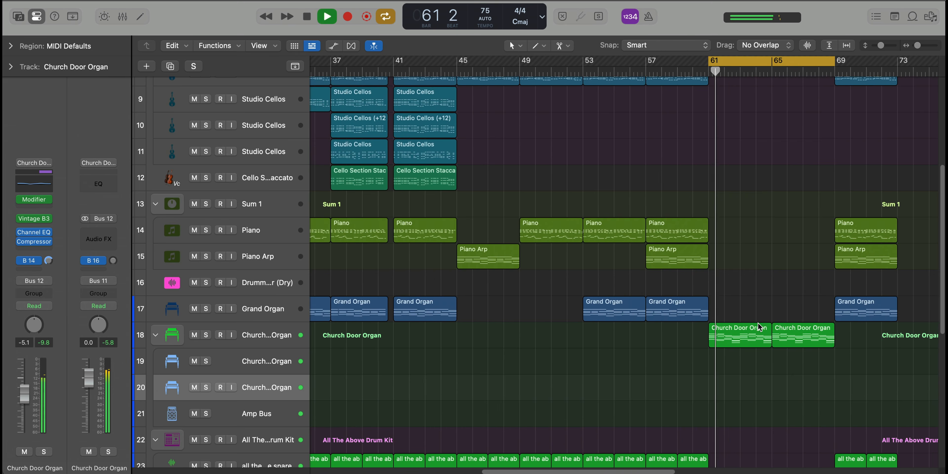
pyautogui.scroll(-5, 759, 324)
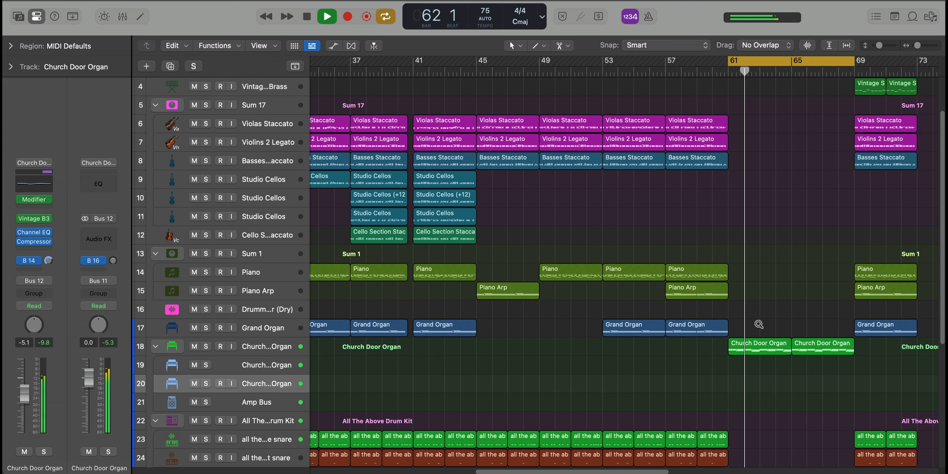
pyautogui.scroll(5, 759, 324)
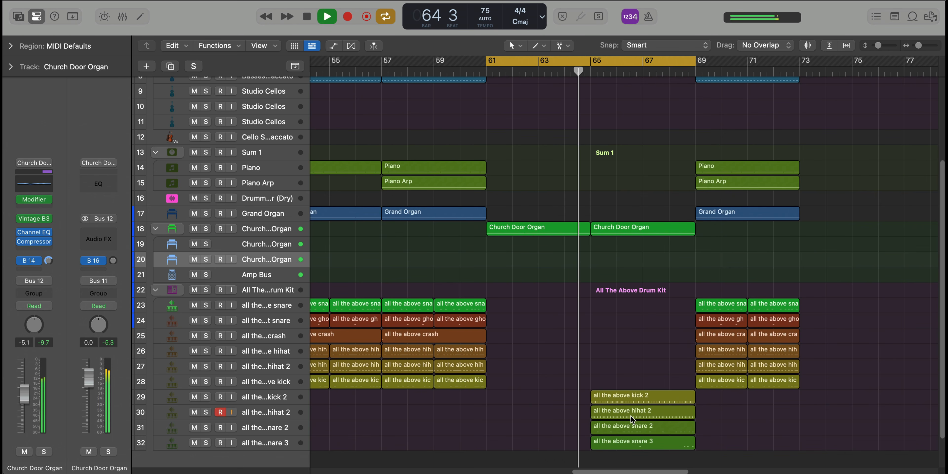
pyautogui.click(205, 290)
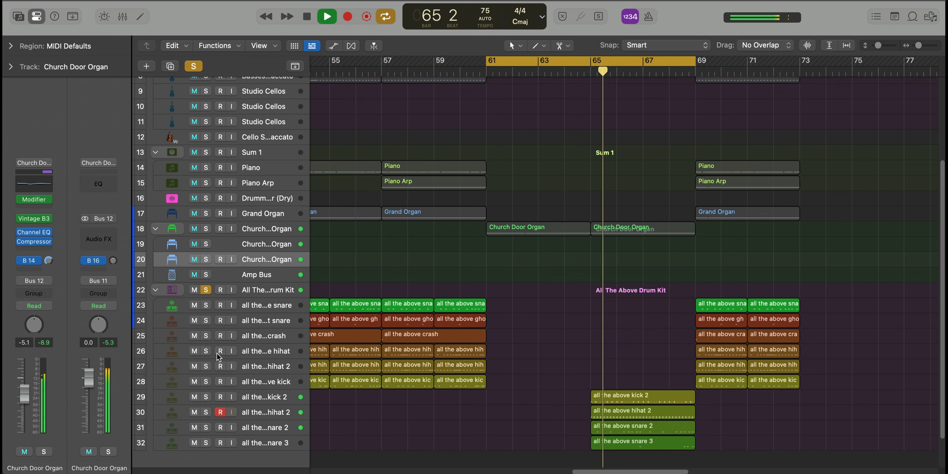
pyautogui.click(209, 396)
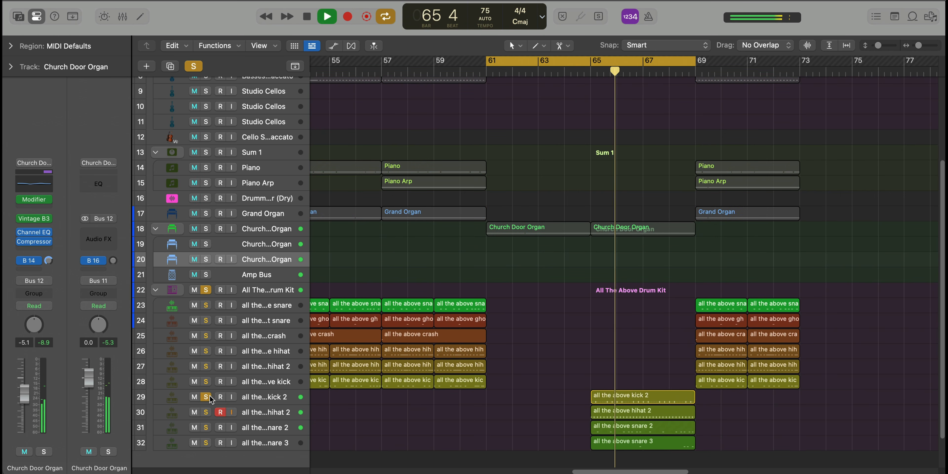
pyautogui.click(208, 410)
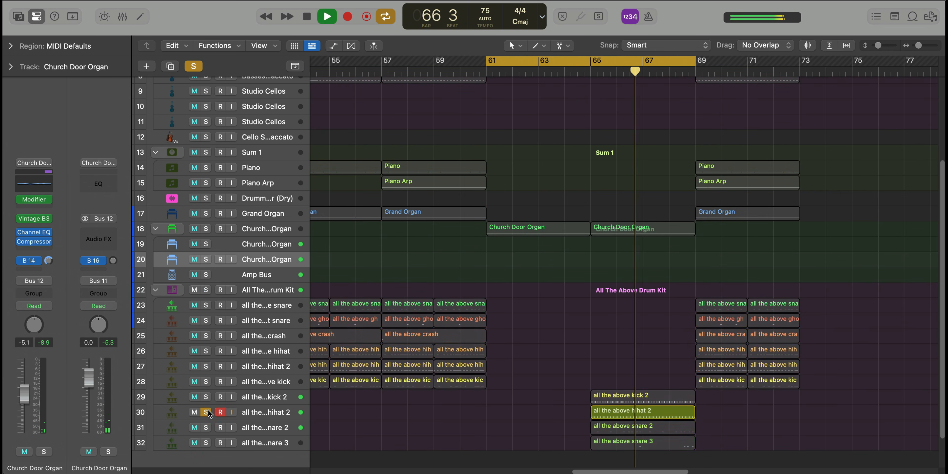
pyautogui.click(207, 428)
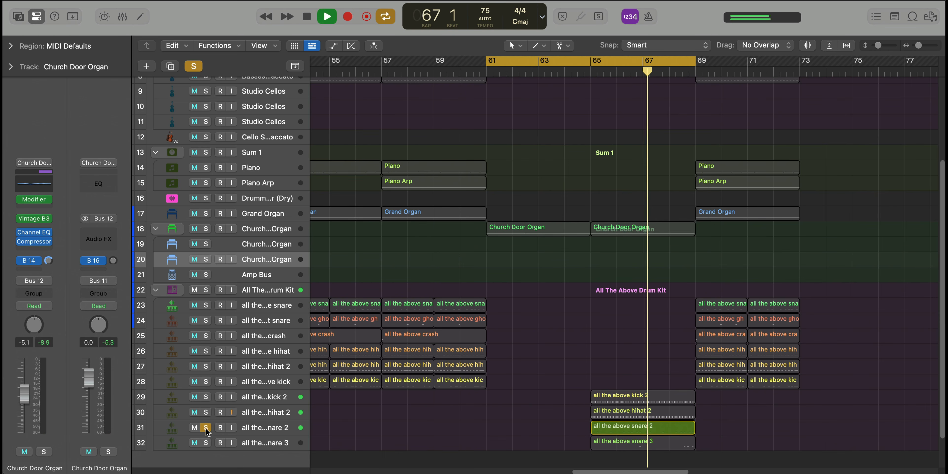
pyautogui.click(207, 443)
pyautogui.click(206, 442)
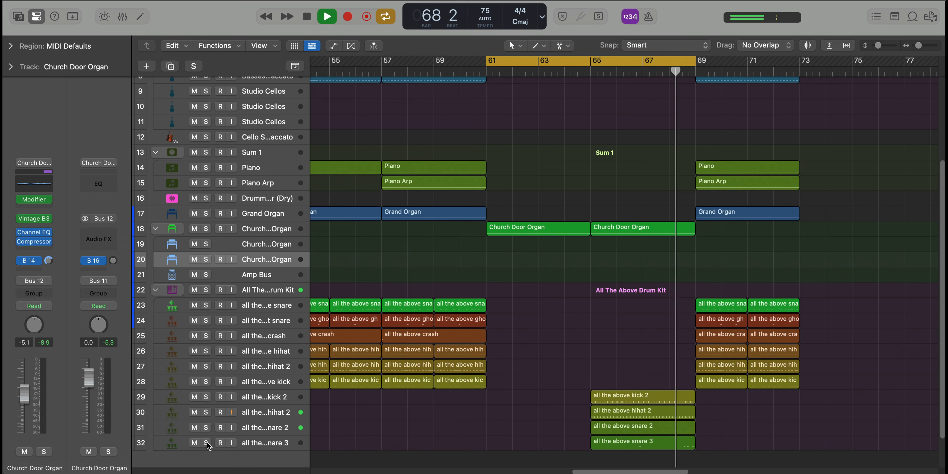
# Turn off the cycle and let the full arrangement play on through bar 69 into the final section
pyautogui.press('c')
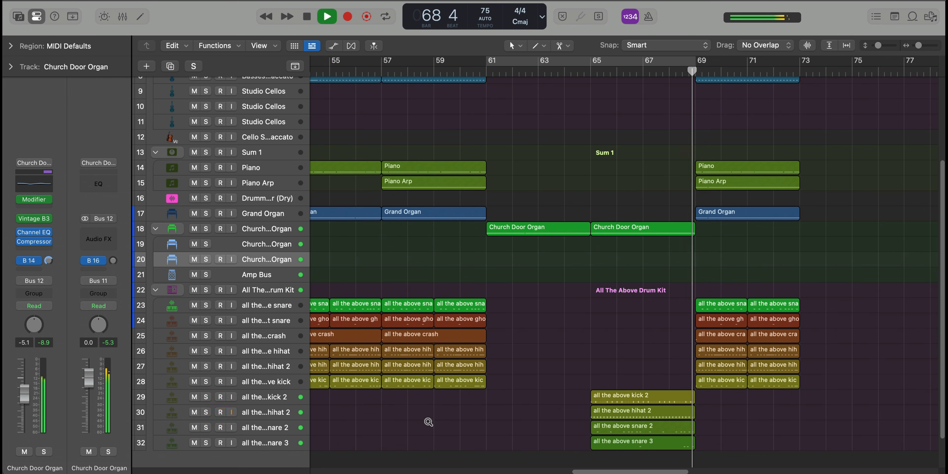
pyautogui.scroll(-1, 430, 421)
pyautogui.scroll(-3, 526, 405)
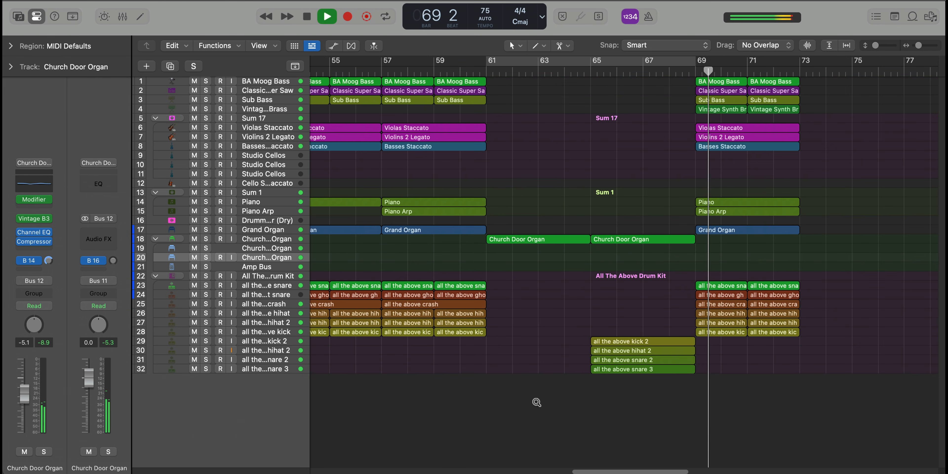
pyautogui.hscroll(-3, 537, 402)
pyautogui.scroll(1, 537, 402)
pyautogui.hscroll(2, 536, 402)
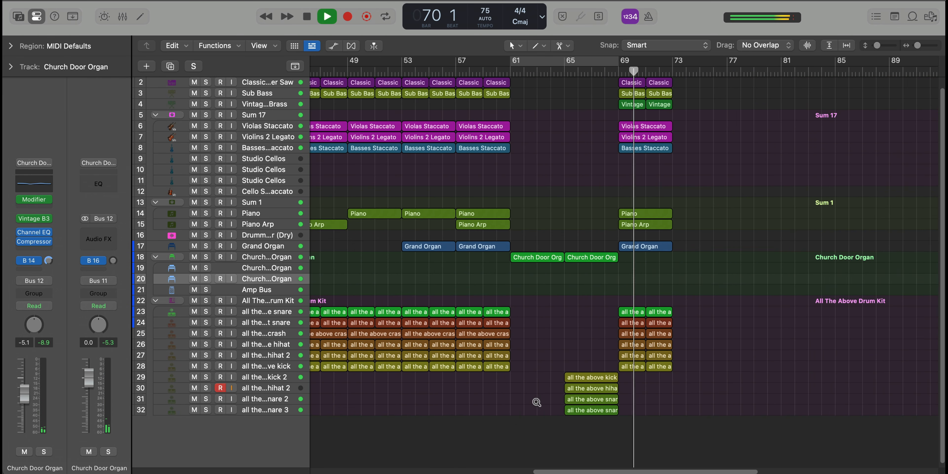